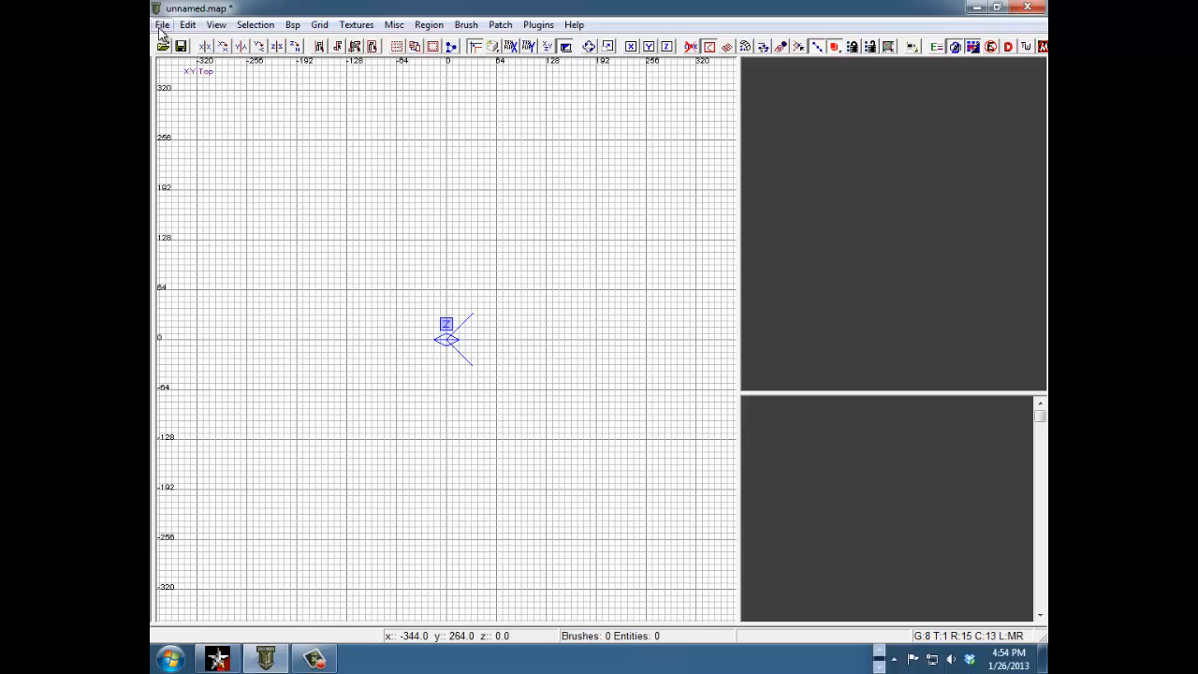
Open forindy.map from the mp maps folder, discarding the changes to the unnamed map.
click(161, 24)
click(195, 65)
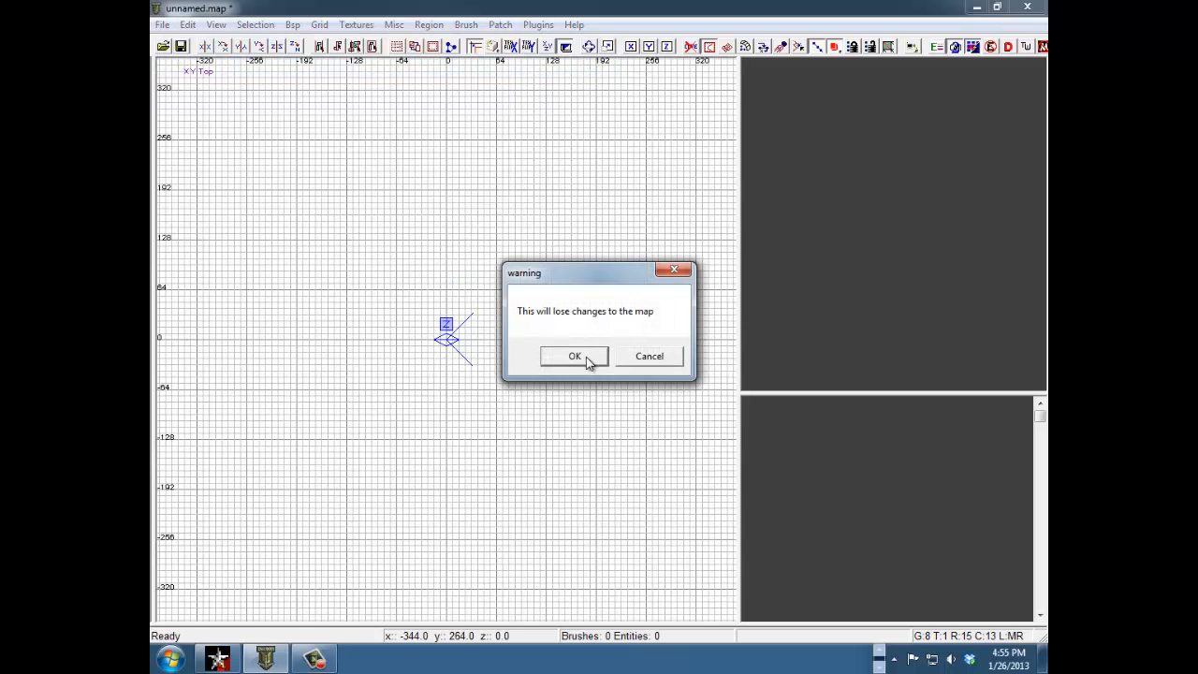
click(573, 356)
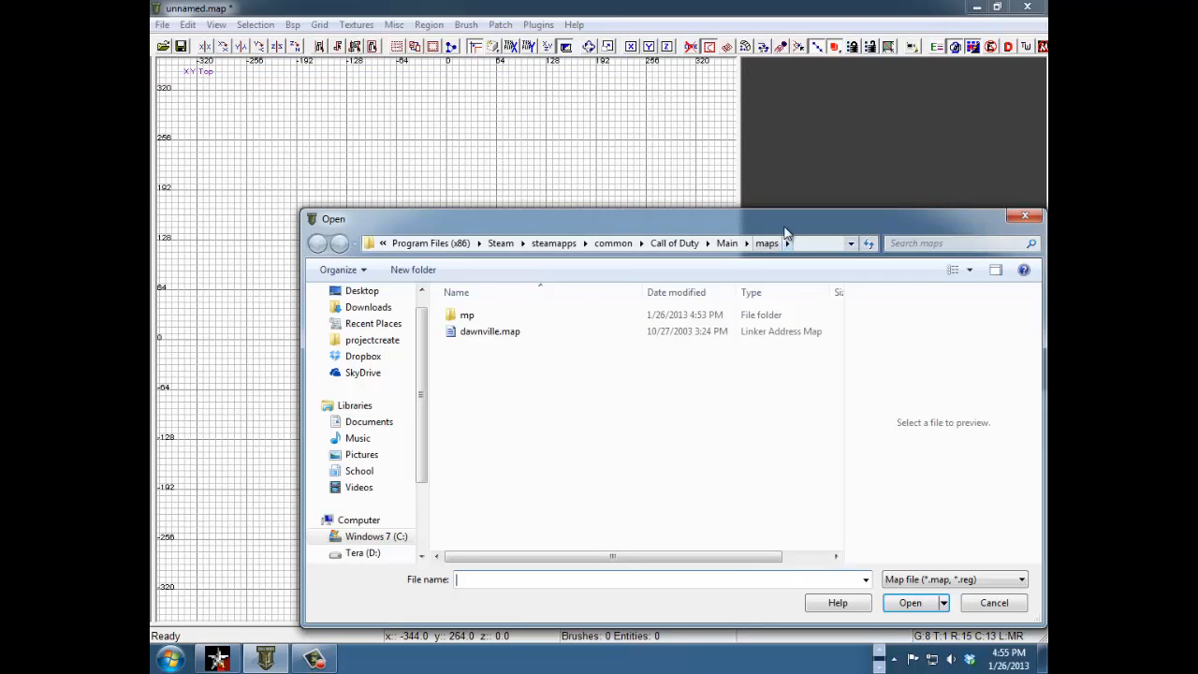
drag(784, 226, 703, 211)
double_click(520, 299)
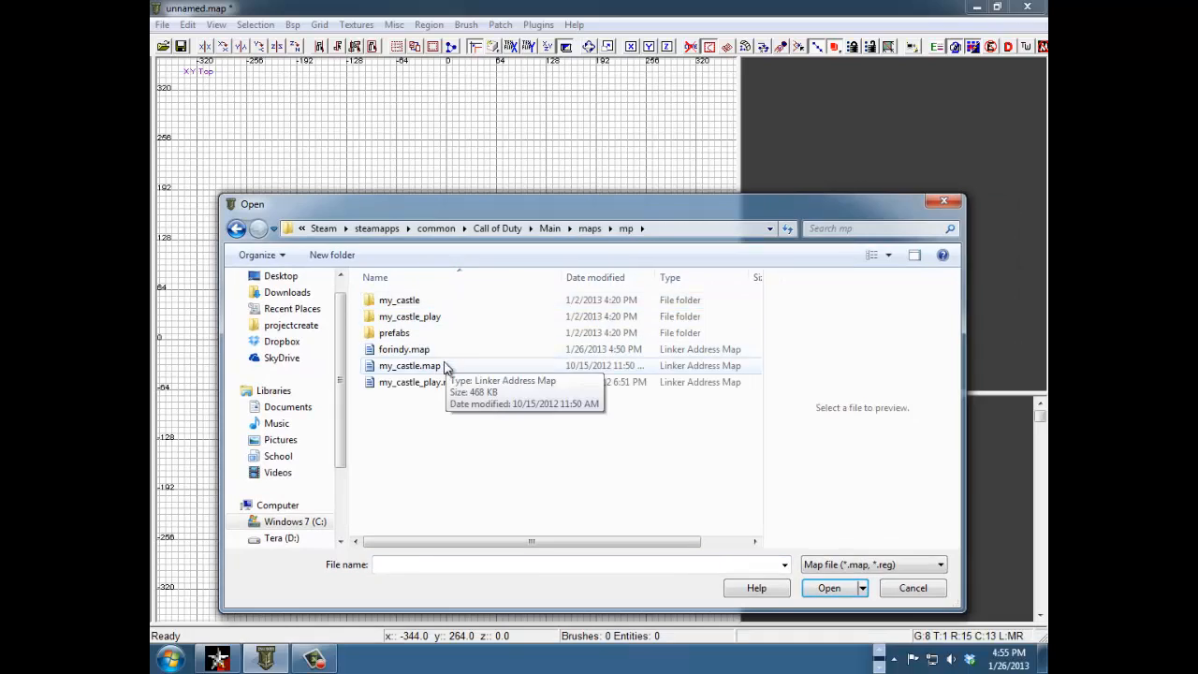
double_click(448, 349)
Examine the existing curved brick wall and the pillar that joins it to the building.
right_drag(872, 266, 871, 266)
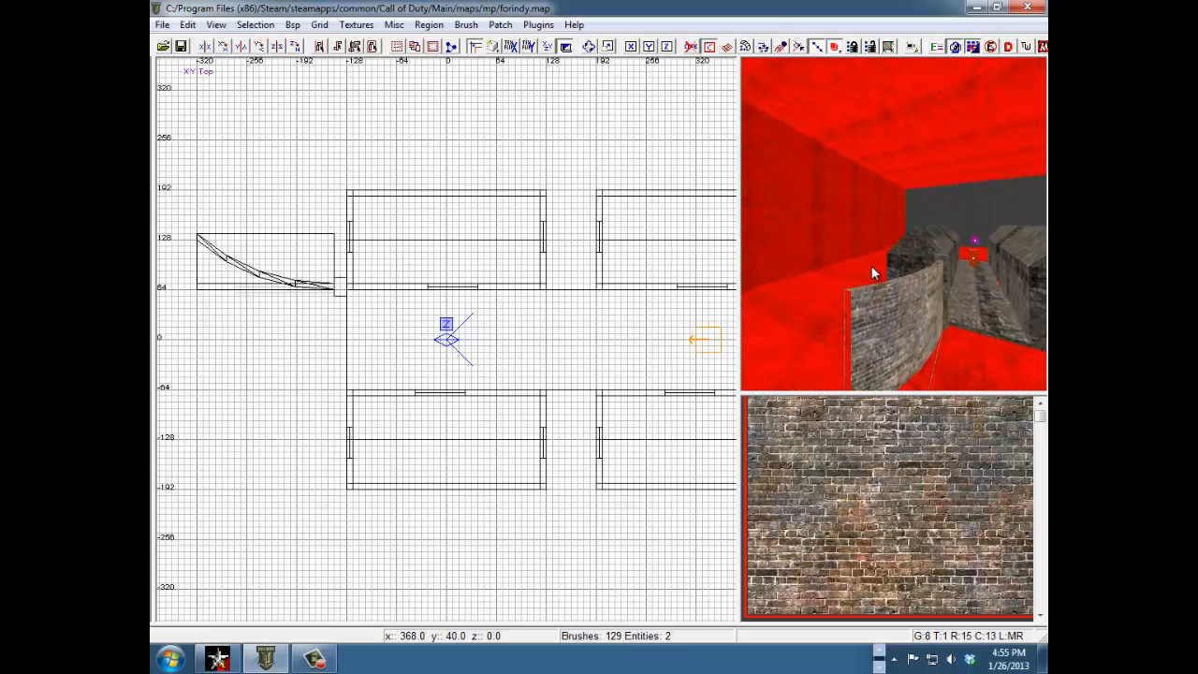
right_drag(444, 267, 421, 261)
scroll(443, 267, up, 6)
shift+click(901, 314)
right_drag(896, 317, 900, 317)
shift+click(900, 326)
shift+click(900, 306)
key(Escape)
shift+click(1019, 330)
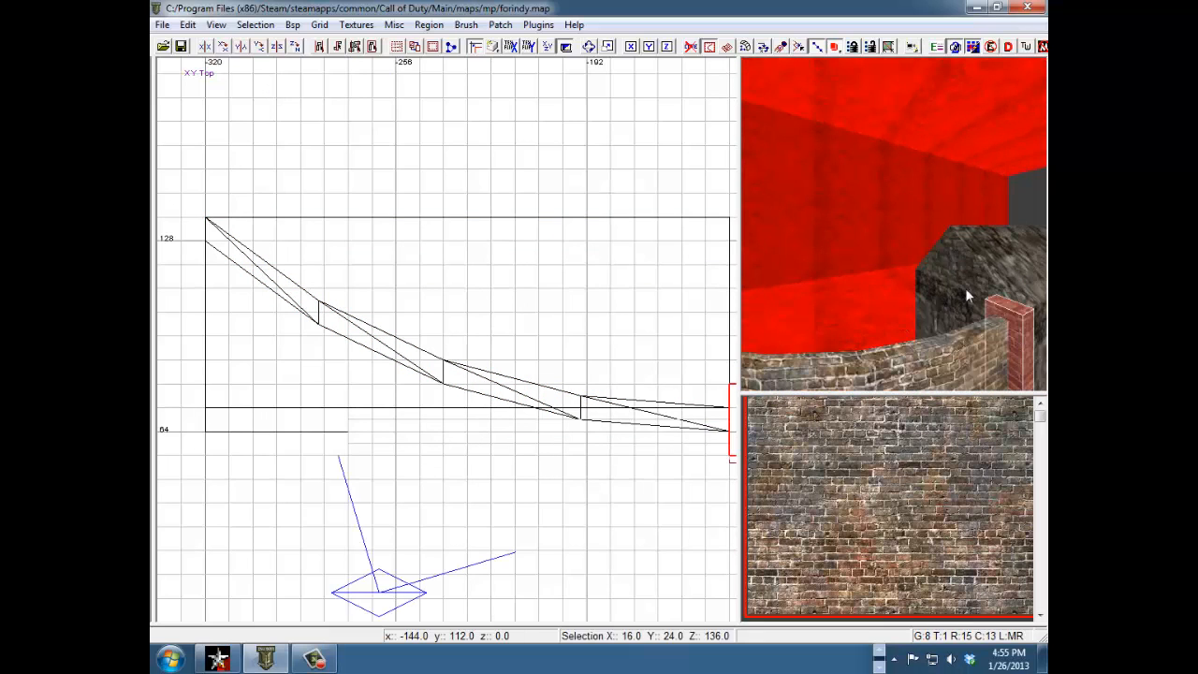
right_drag(964, 288, 943, 329)
key(Escape)
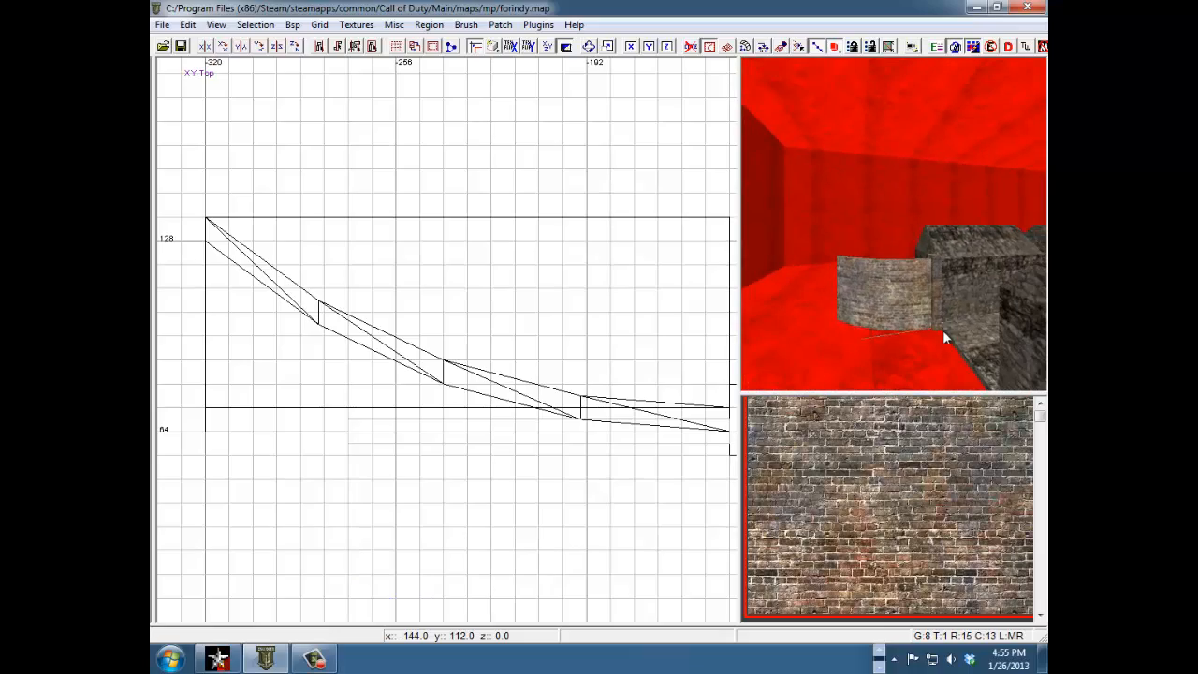
Duplicate the brick pillar at the curved wall's end and place the copy by the opposite building at x -144, y -56.
right_drag(510, 331, 508, 320)
scroll(553, 362, down, 8)
right_drag(568, 387, 570, 379)
scroll(486, 370, up, 5)
shift+click(938, 295)
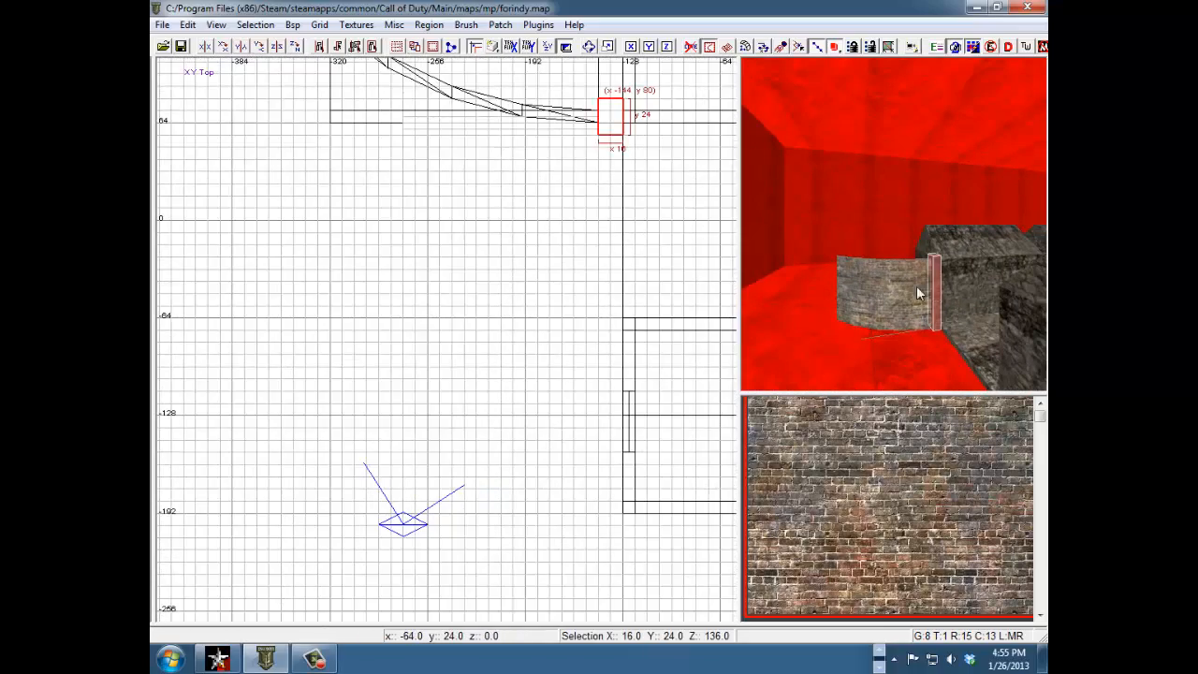
mouse_move(625, 109)
mouse_down()
mouse_move(628, 270)
mouse_move(608, 334)
mouse_up()
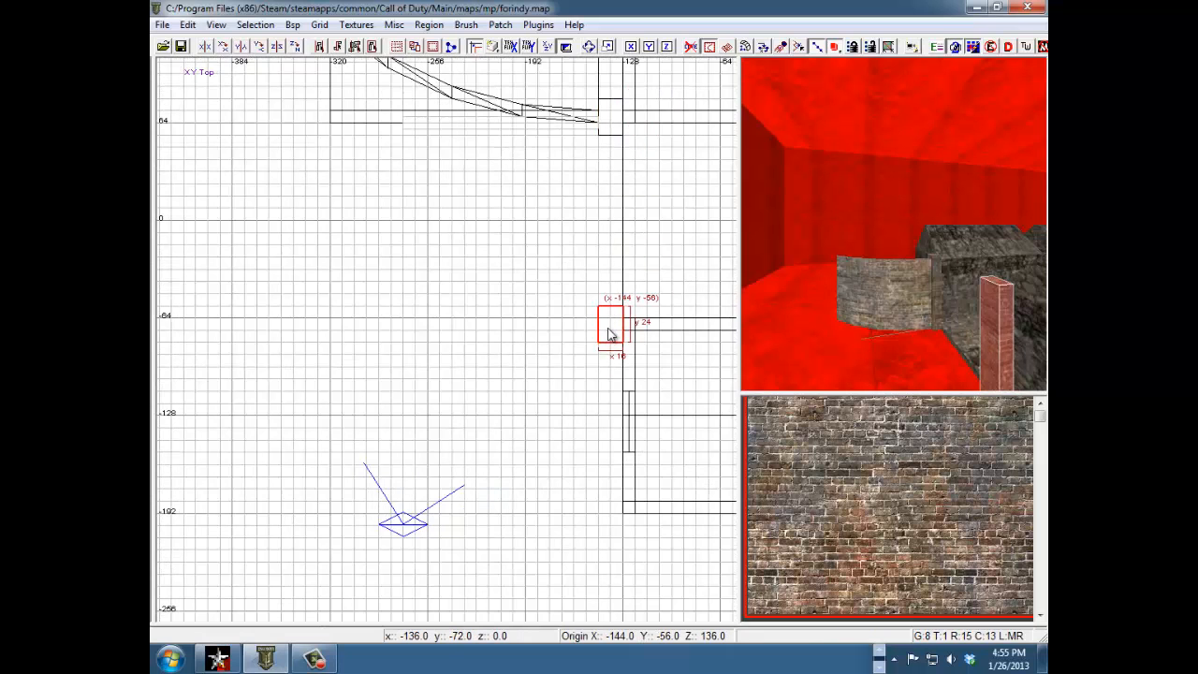
key(Escape)
Draw a brick wall brush 176 by 8 units and 136 high, running from the new pillar to x -320.
mouse_move(969, 336)
right_down()
mouse_move(973, 325)
mouse_move(966, 345)
mouse_move(966, 335)
right_up()
right_drag(623, 240, 625, 253)
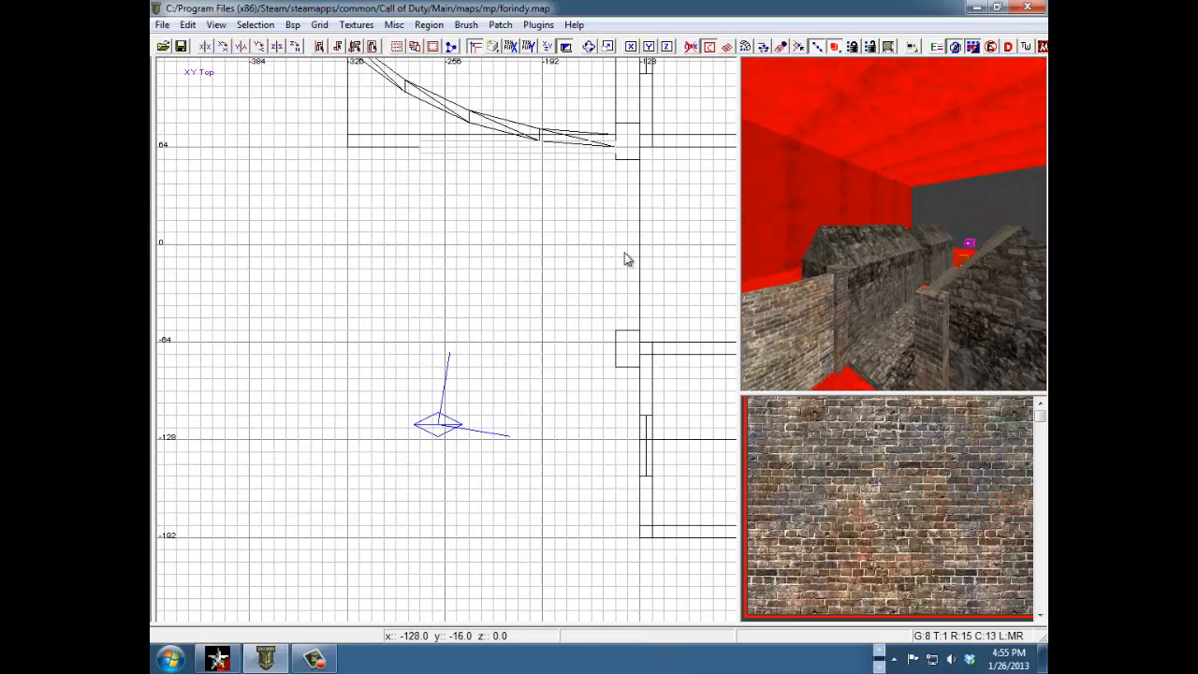
drag(617, 340, 338, 342)
right_drag(942, 337, 942, 336)
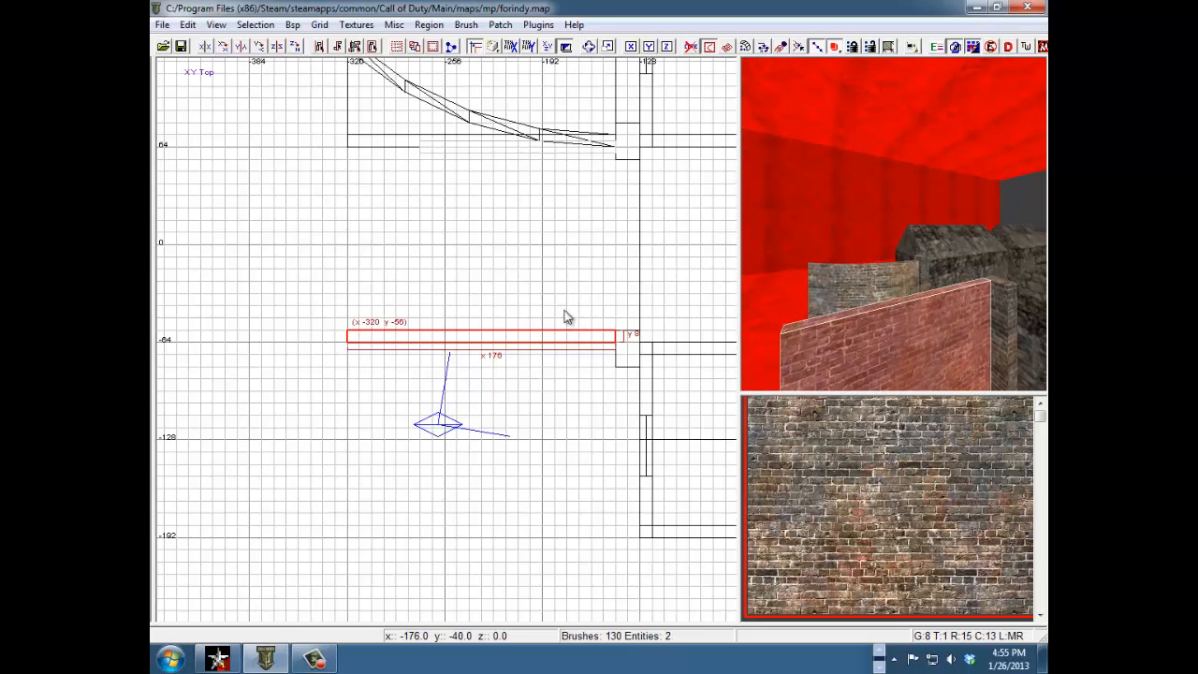
right_drag(563, 314, 564, 314)
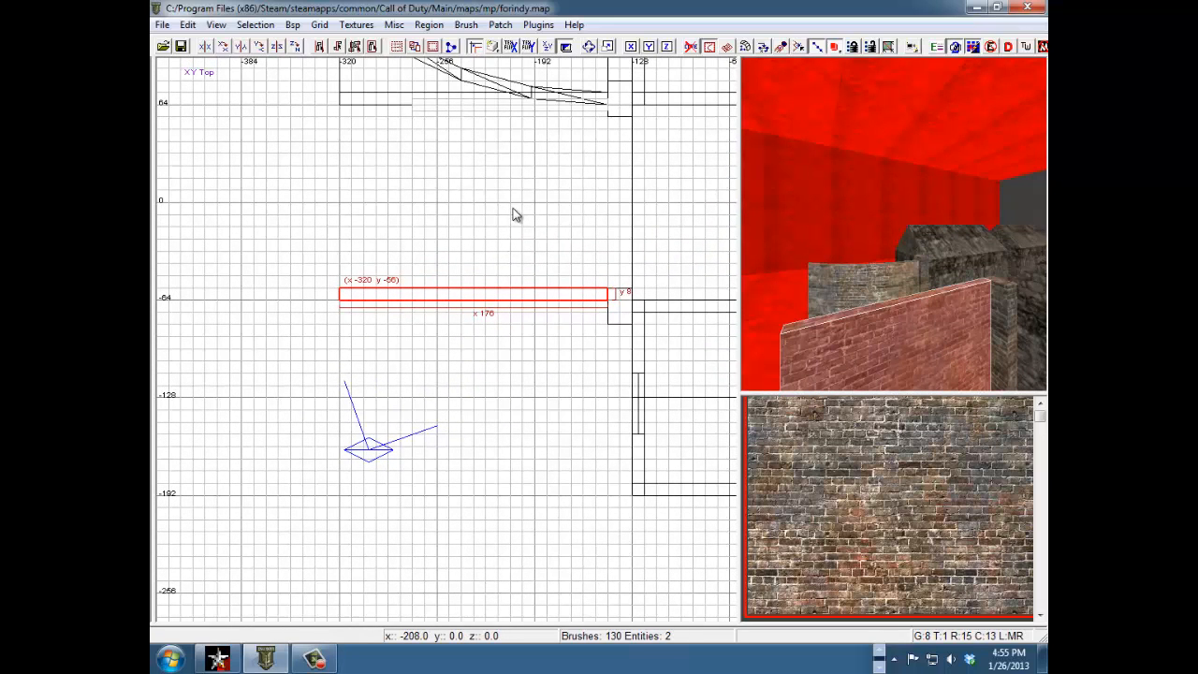
right_drag(518, 238, 521, 238)
key(ctrl+Tab)
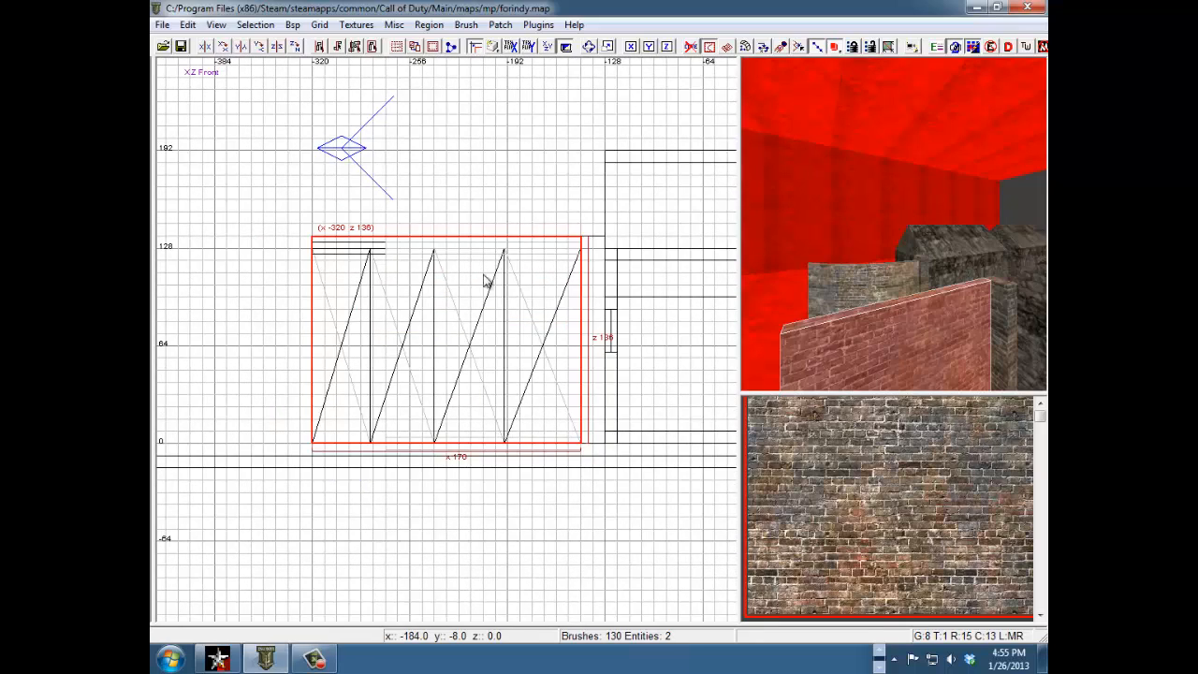
right_drag(452, 286, 452, 286)
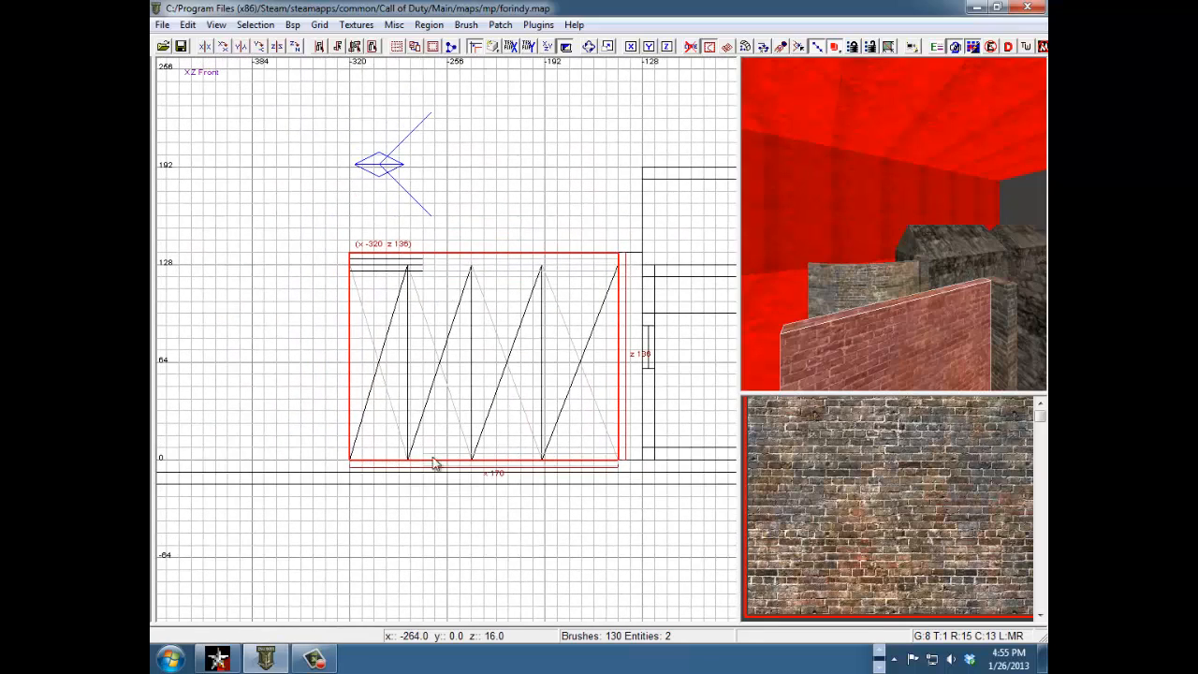
key(ctrl+Tab)
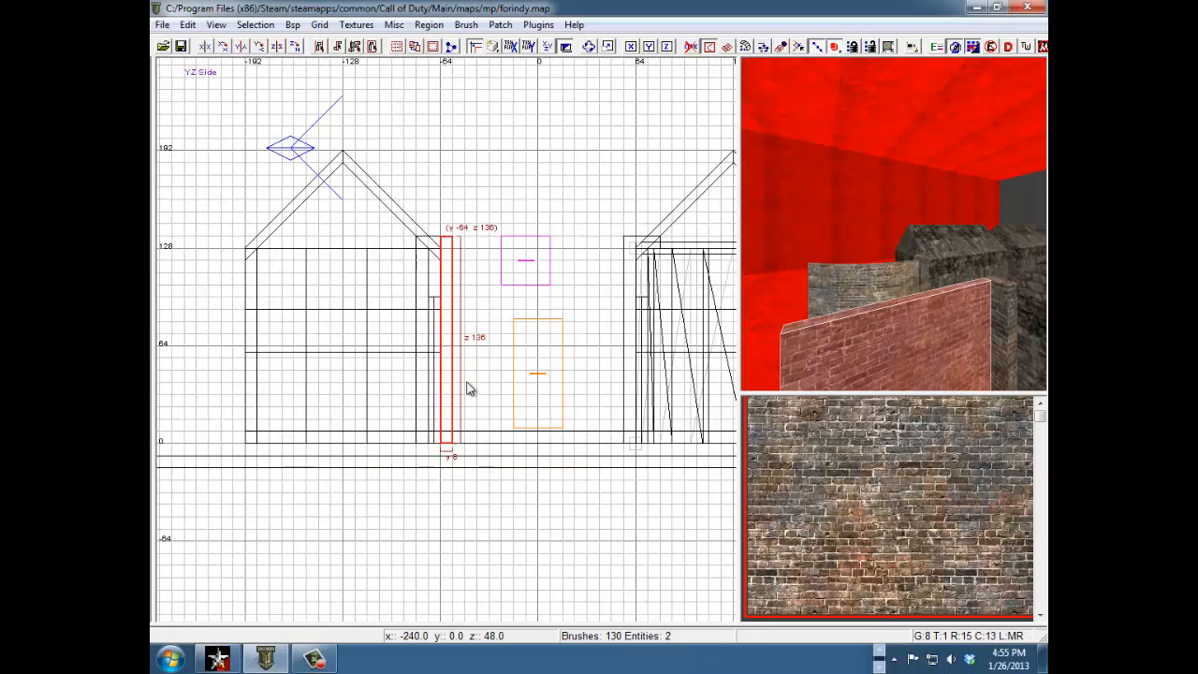
key(ctrl+Tab)
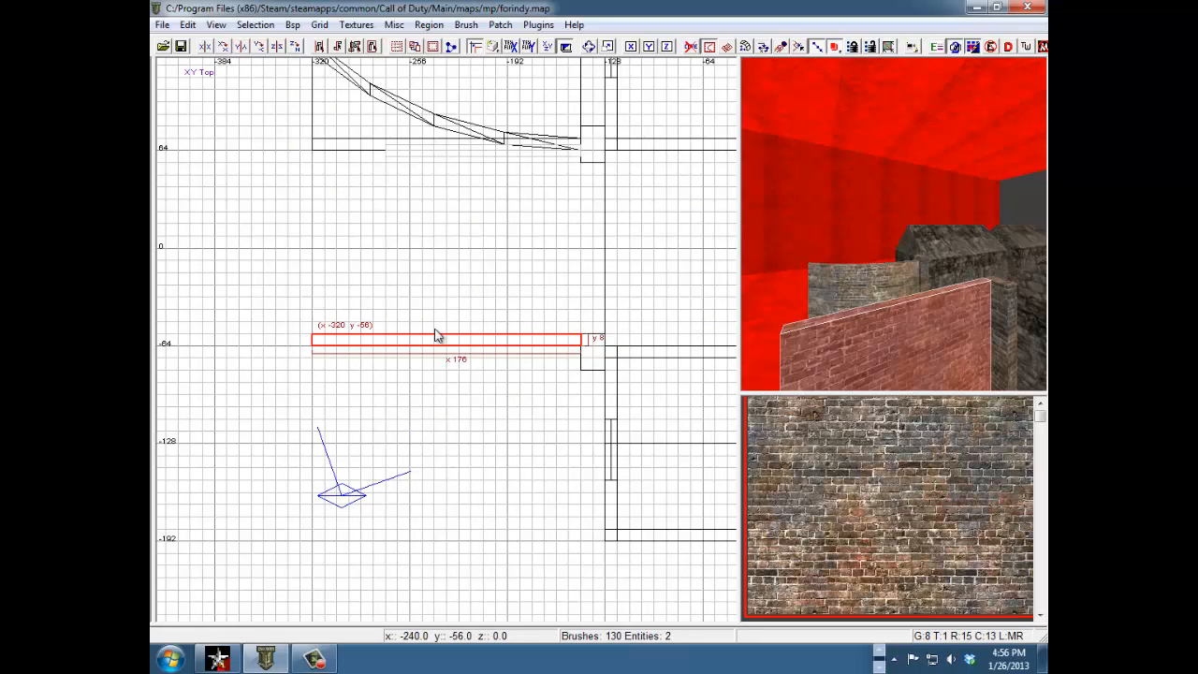
Convert the wall brush into a simple patch mesh from the top view, and move the resulting flat patch to x -312, y 32.
click(499, 26)
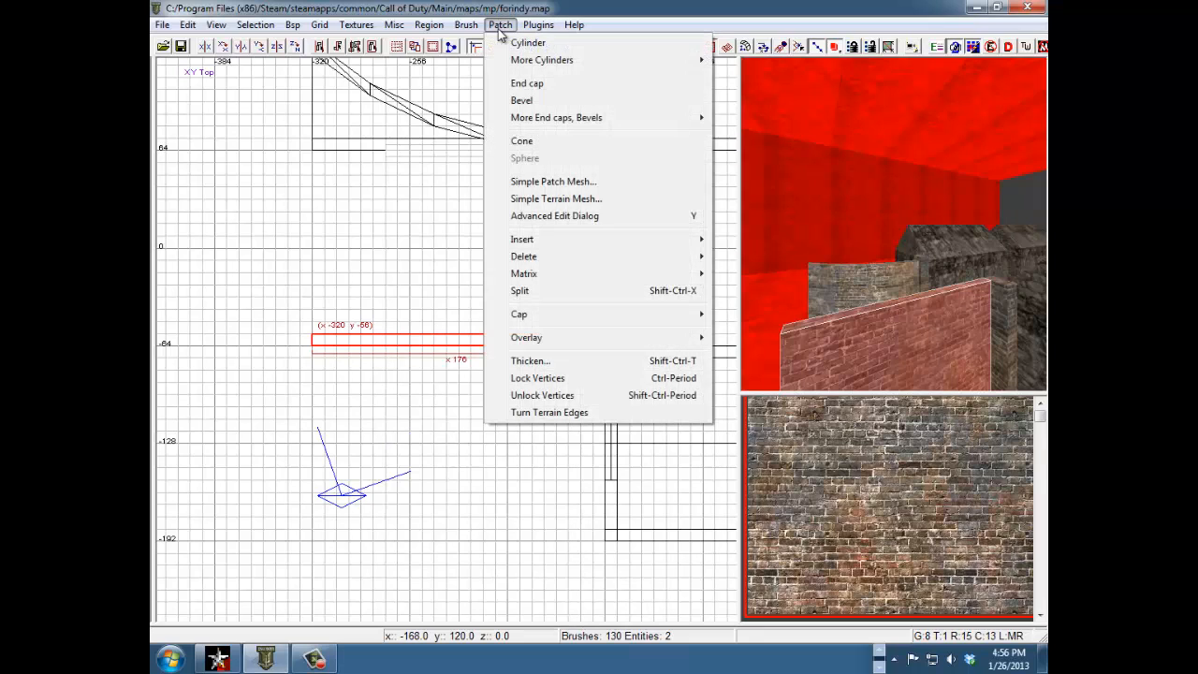
click(531, 182)
click(644, 318)
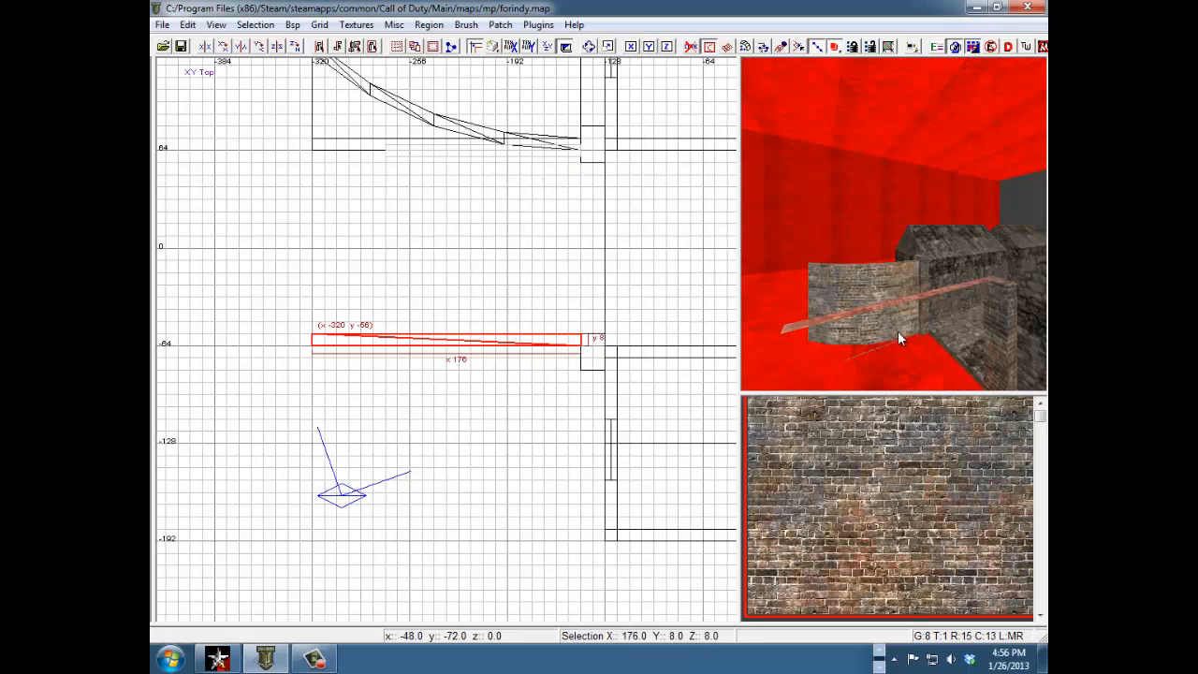
right_drag(898, 331, 900, 334)
right_drag(947, 380, 952, 263)
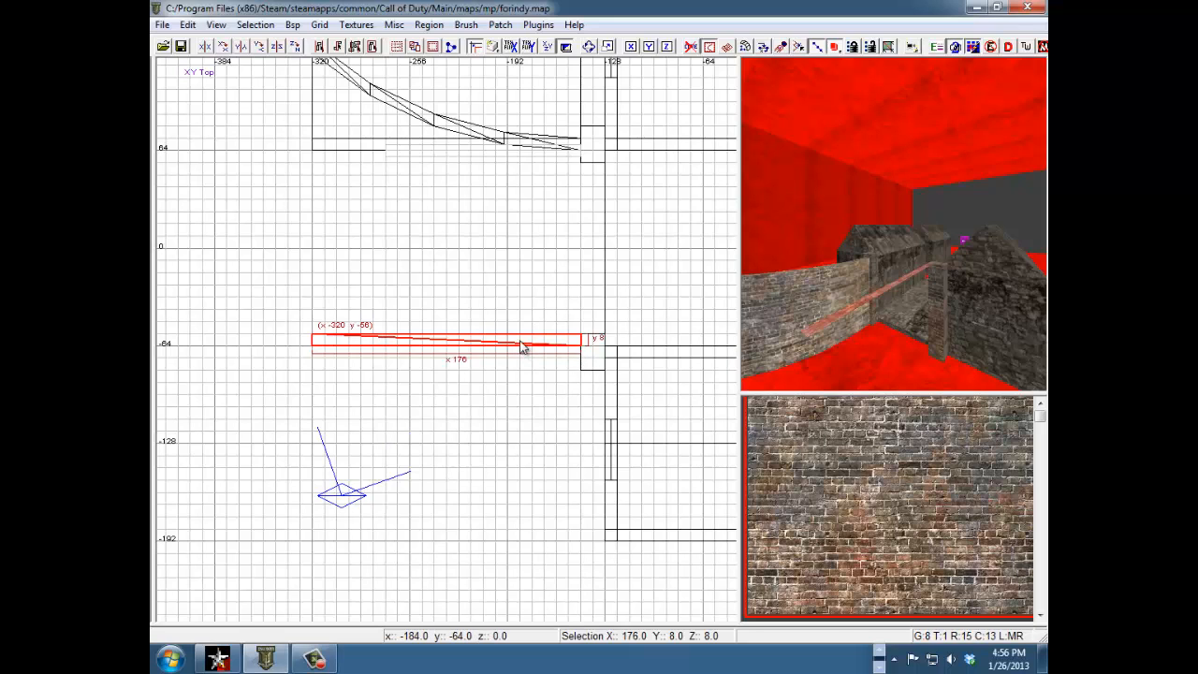
mouse_move(523, 346)
mouse_down()
mouse_move(524, 264)
mouse_move(618, 232)
mouse_move(510, 219)
mouse_move(538, 209)
mouse_up()
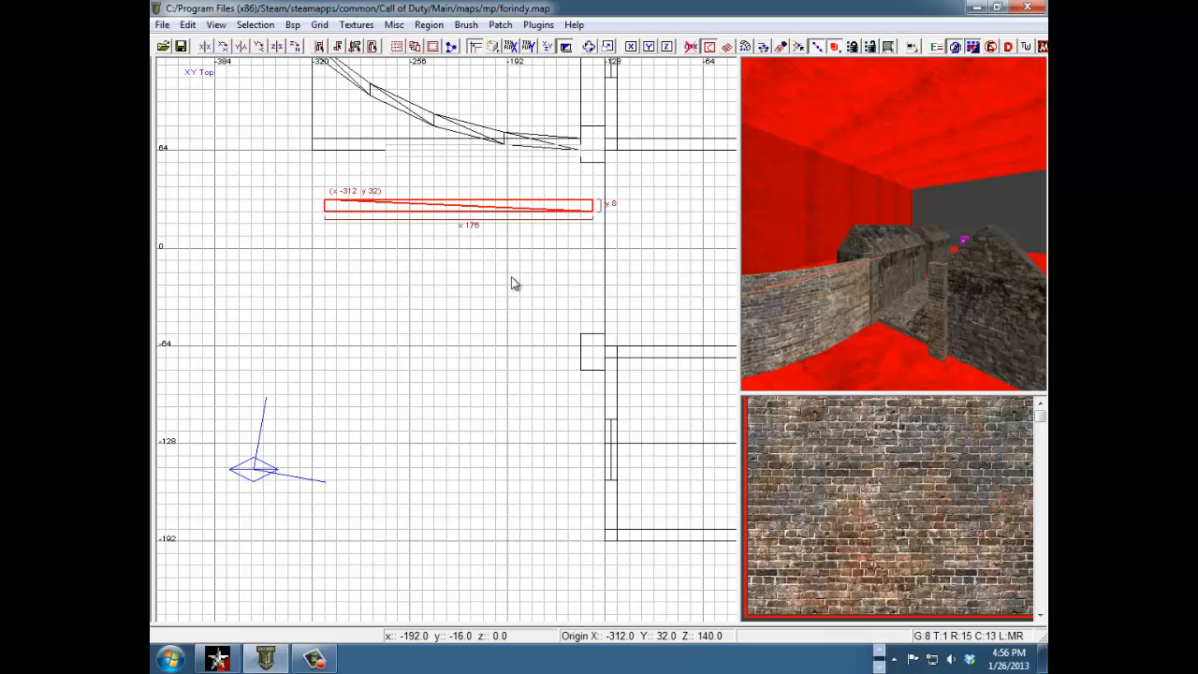
key(Escape)
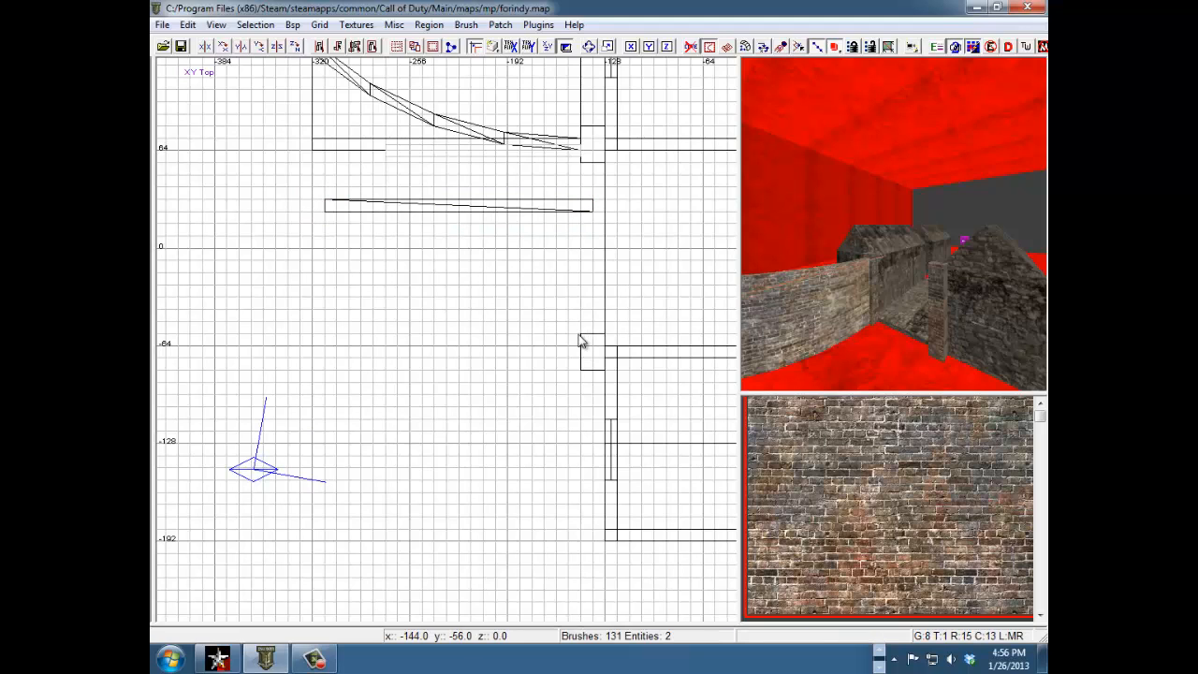
Draw a new 176 by 8 unit brush from the pillar to x -320 and stretch it down to the floor, 136 units high.
mouse_move(578, 335)
mouse_down()
mouse_move(349, 357)
mouse_move(311, 342)
mouse_up()
key(BackSpace)
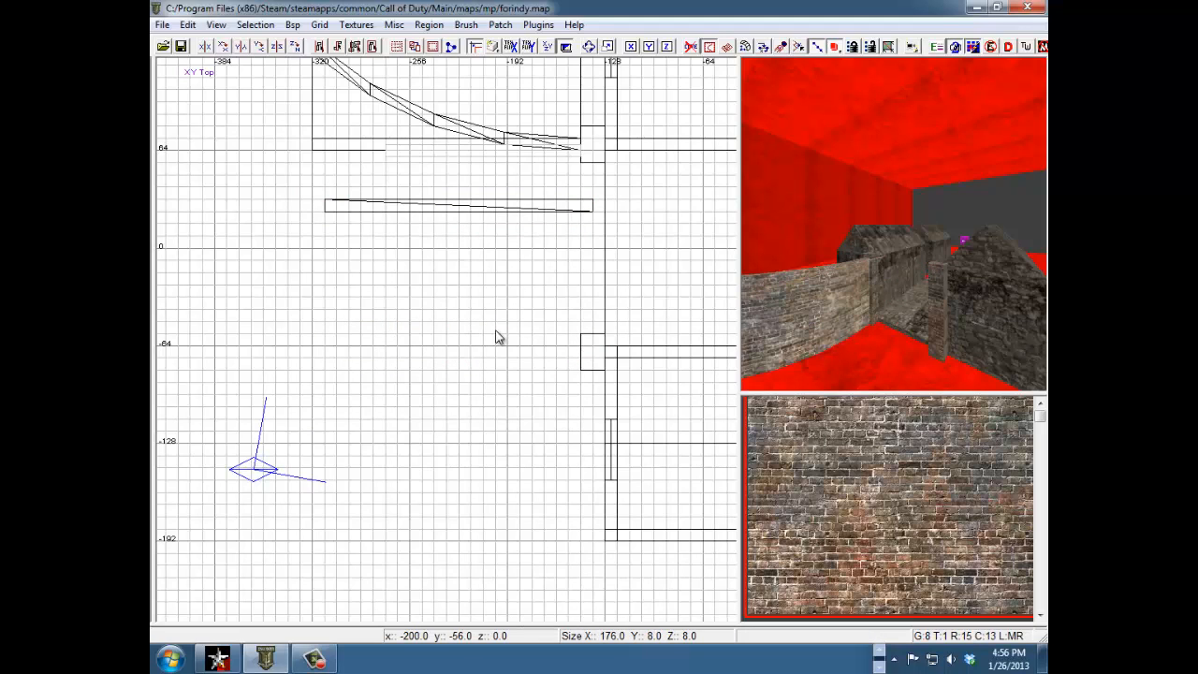
drag(582, 342, 308, 347)
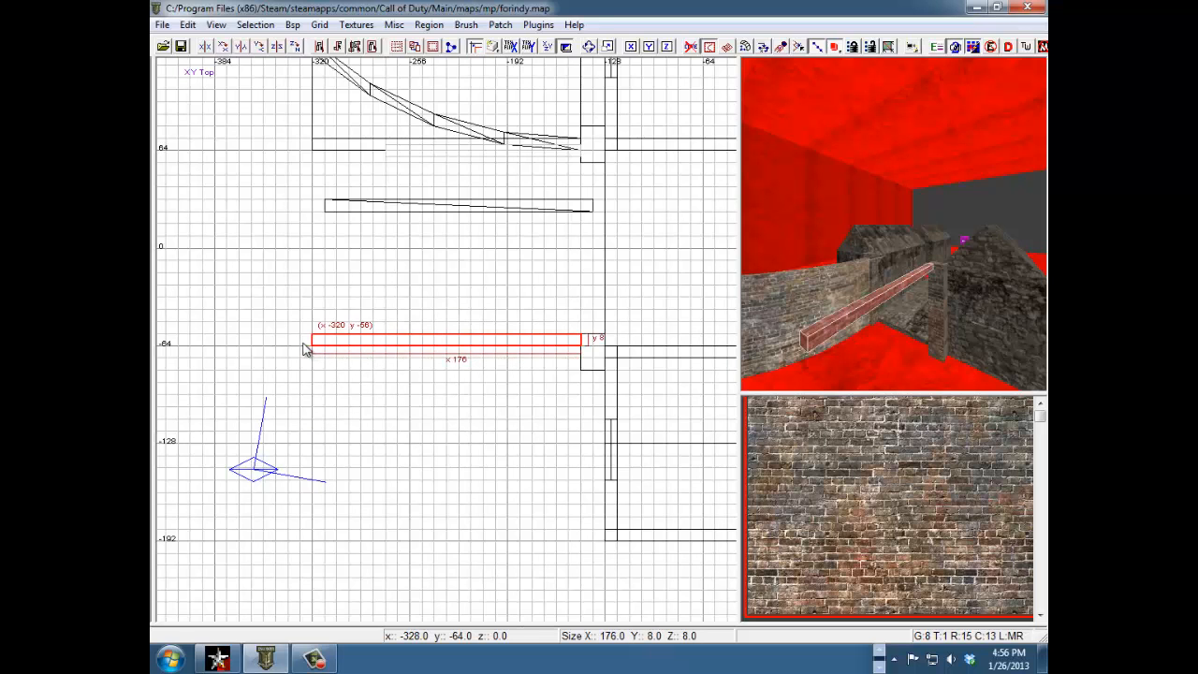
key(ctrl+Tab)
drag(432, 352, 423, 541)
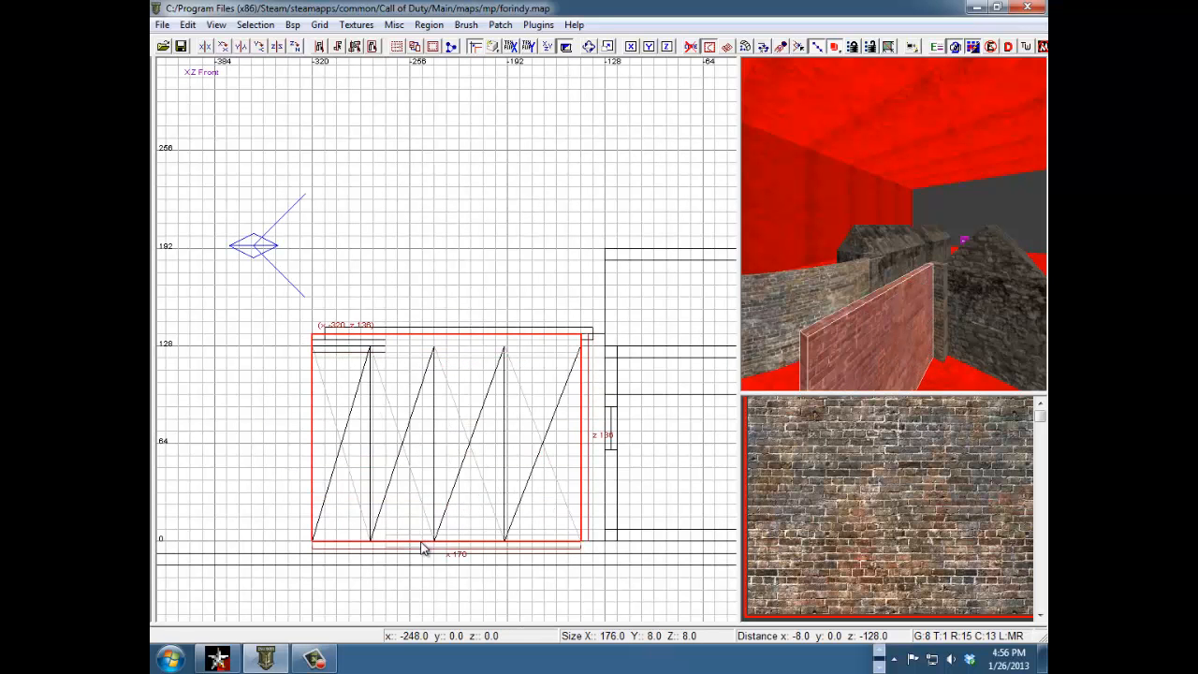
right_drag(487, 371, 494, 363)
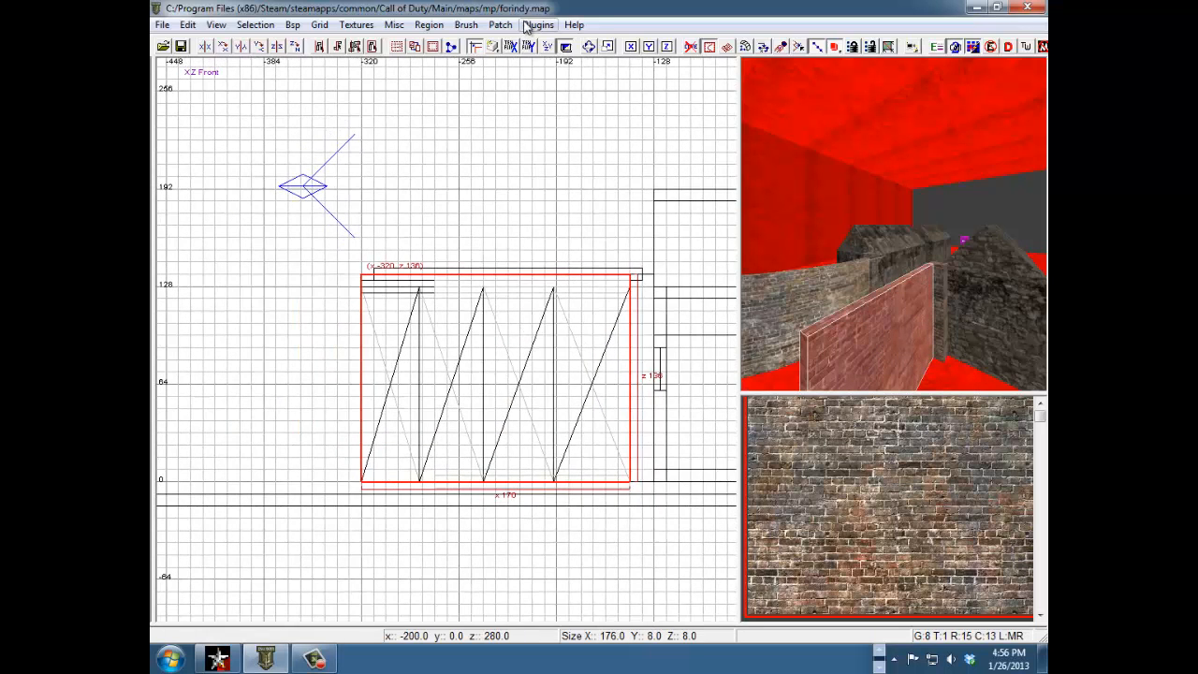
Convert the new wall brush into a simple patch mesh from the front view with width 3 and height 3.
click(500, 24)
click(545, 182)
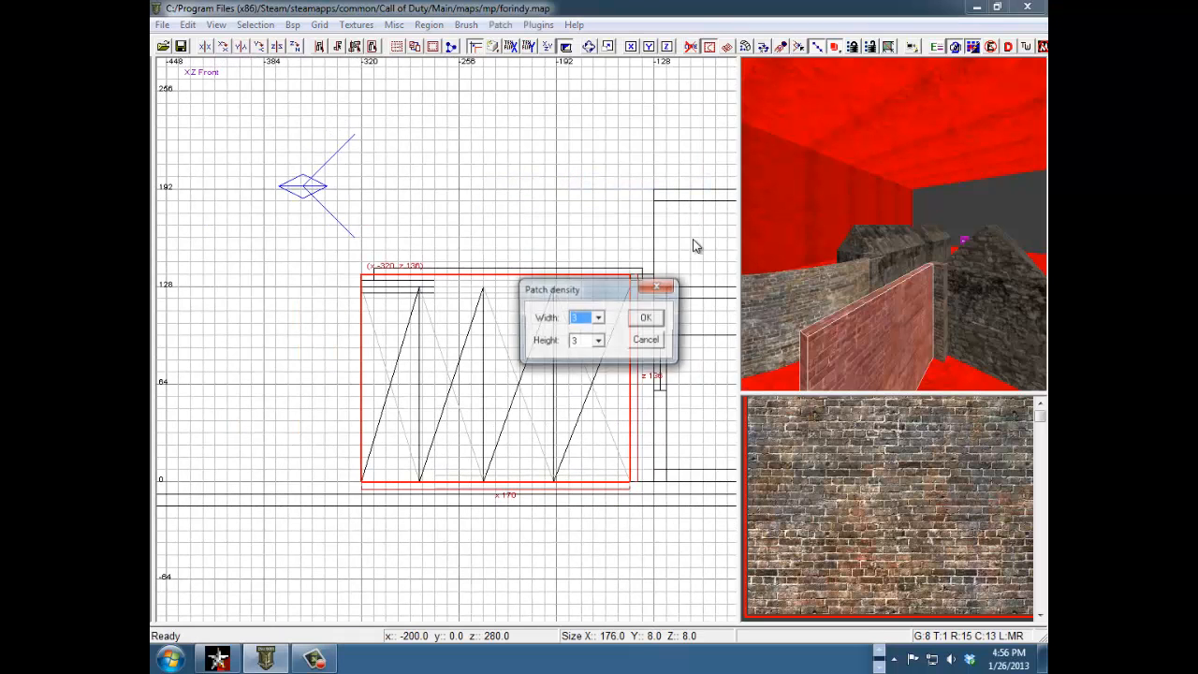
click(644, 317)
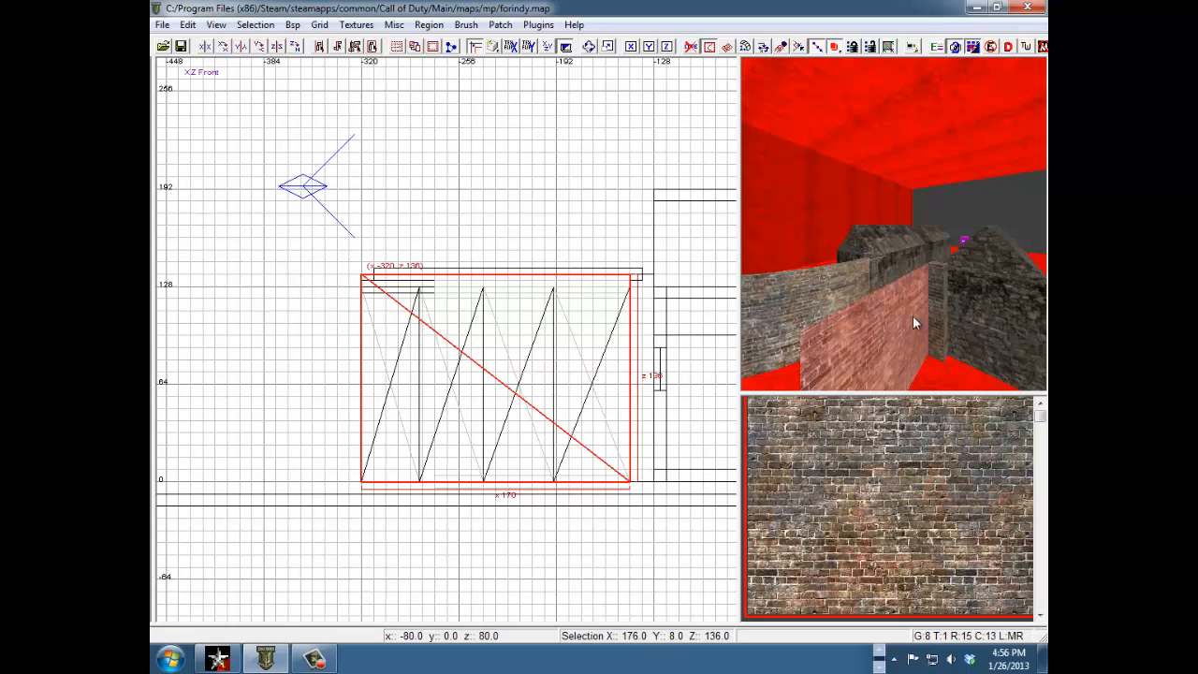
scroll(918, 315, down, 2)
scroll(905, 305, up, 3)
scroll(906, 303, up, 2)
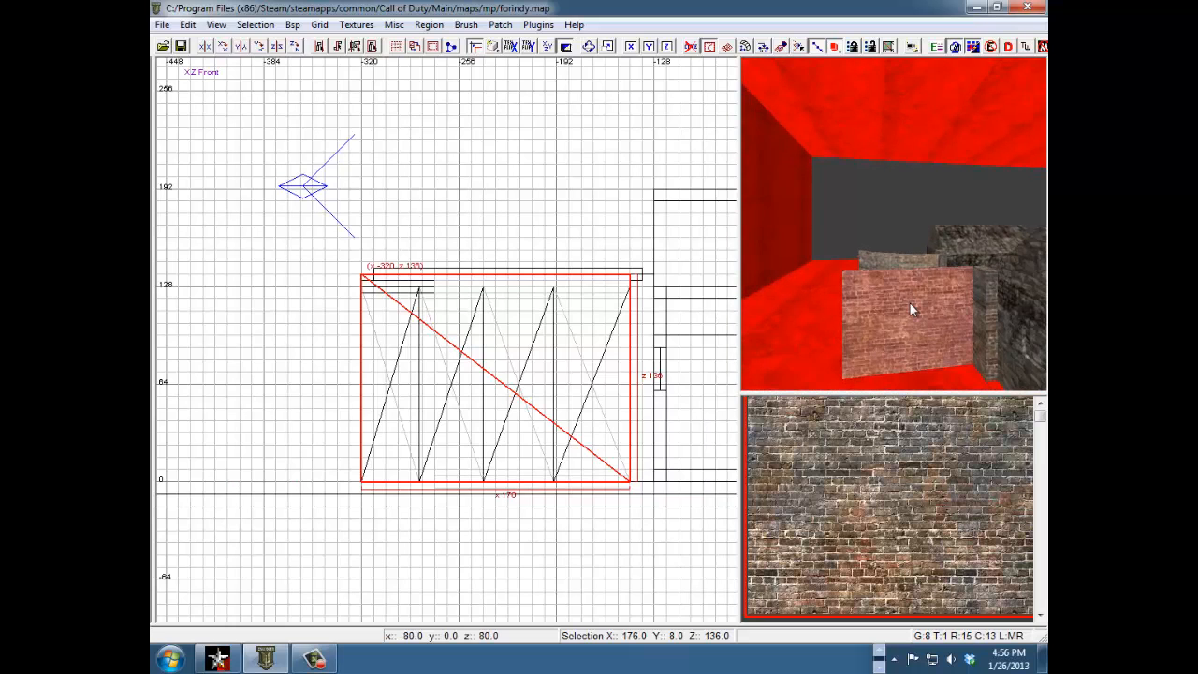
mouse_move(900, 304)
right_down()
mouse_move(916, 304)
mouse_move(900, 312)
mouse_move(900, 297)
mouse_move(894, 323)
right_up()
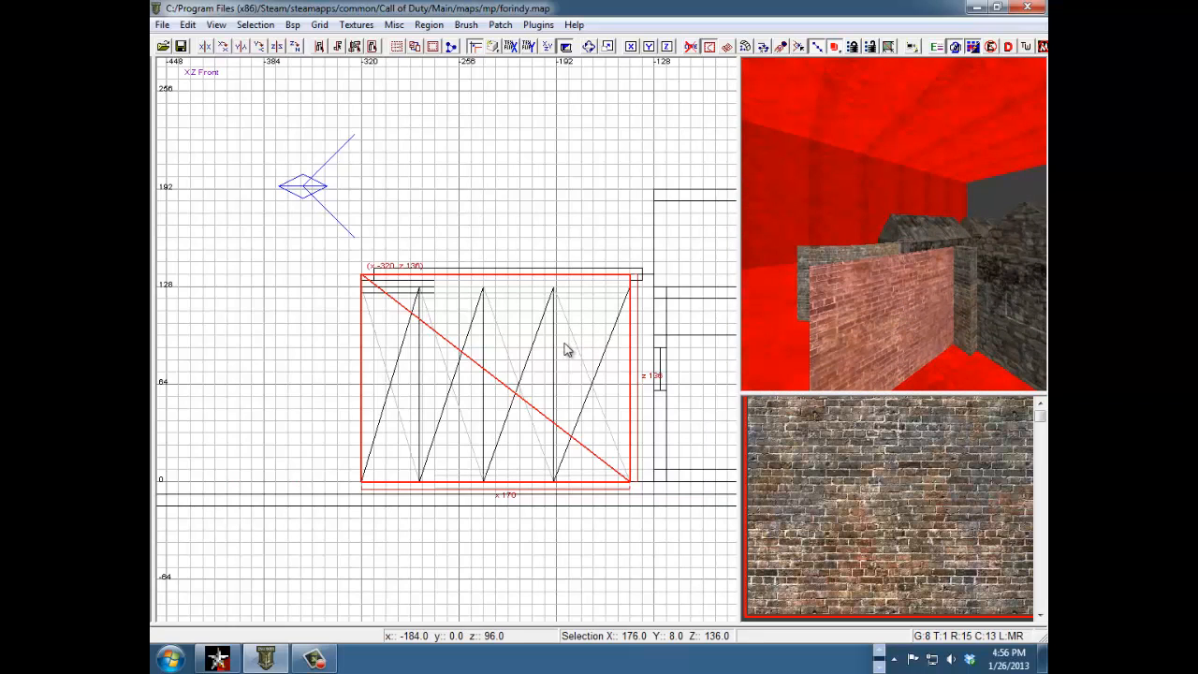
Lower the patch wall's top edge to z 128.
drag(496, 270, 496, 277)
right_drag(577, 261, 588, 235)
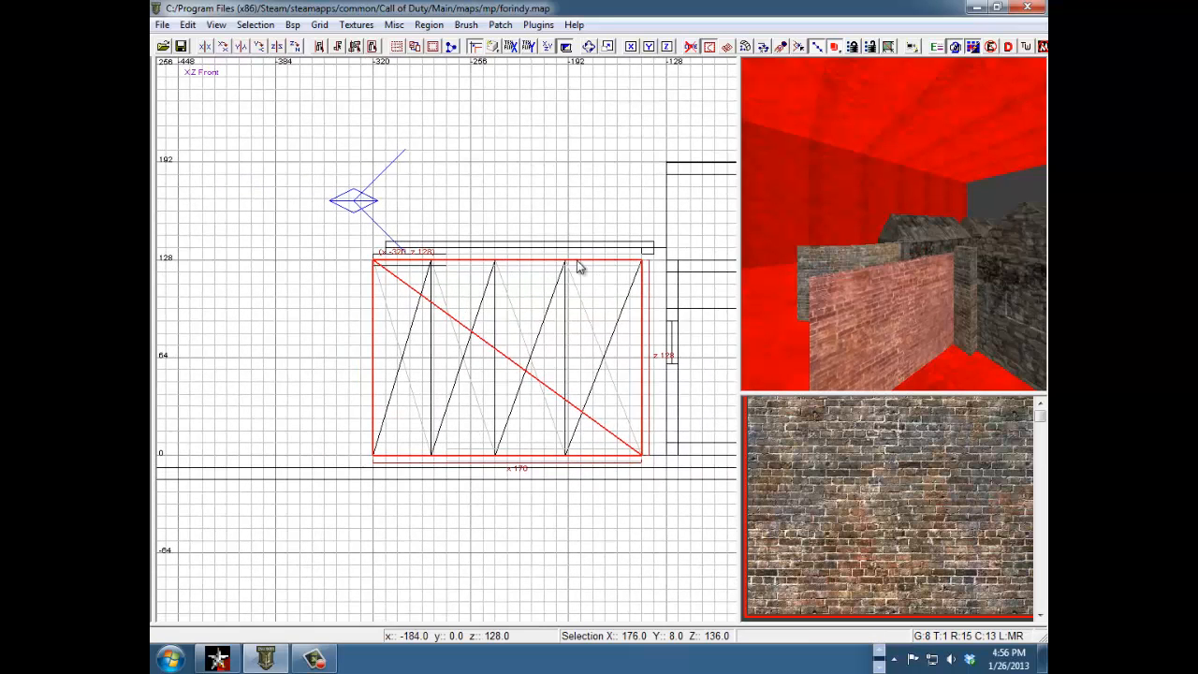
right_drag(931, 349, 933, 347)
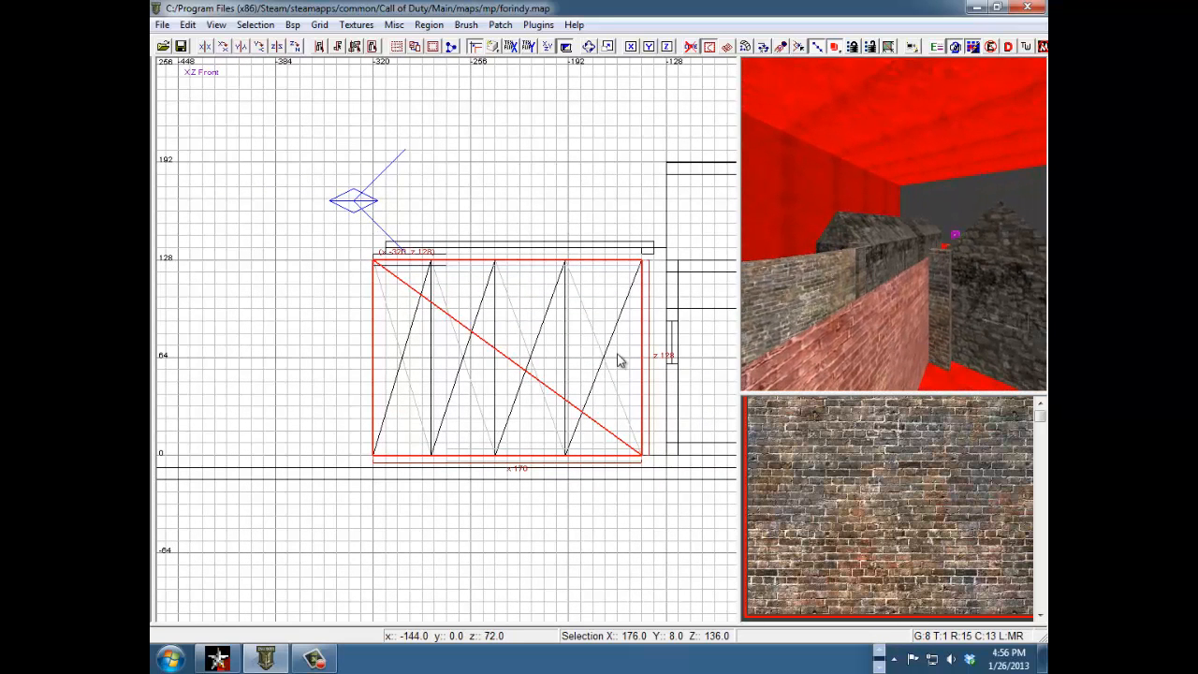
Move the patch wall in the top view to x -320, y -68 so it meets the middle of the pillar.
key(ctrl+Tab)
key(ctrl+Tab)
scroll(548, 357, up, 1)
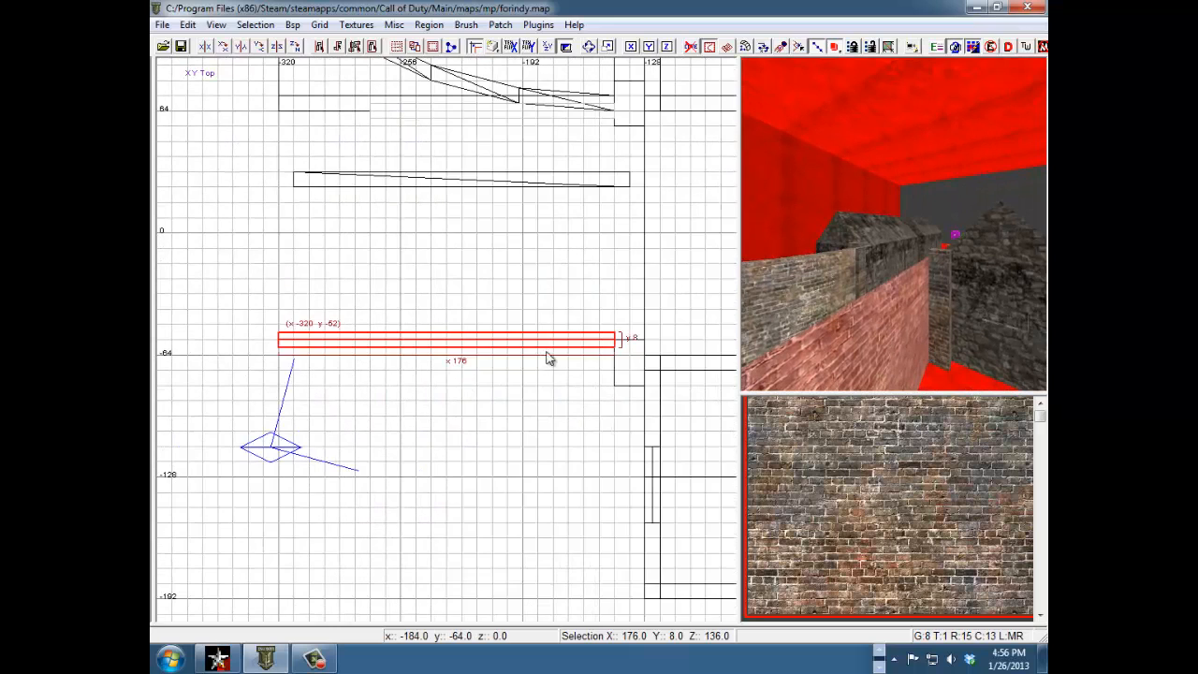
drag(575, 347, 571, 380)
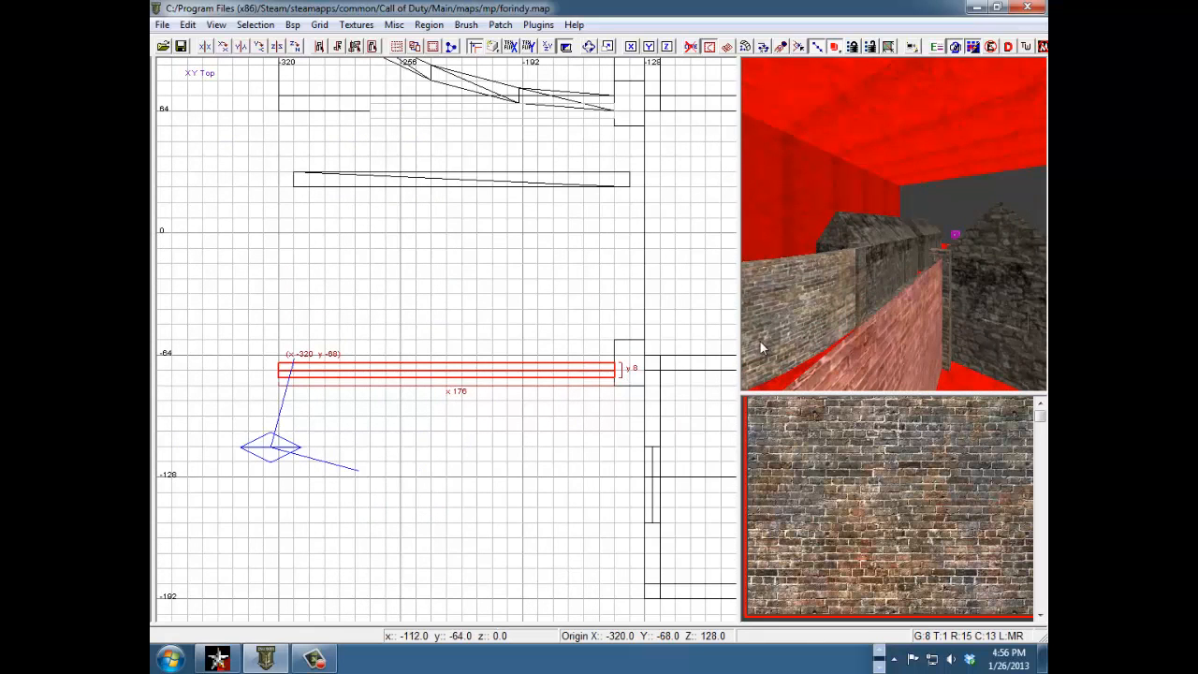
right_drag(916, 331, 911, 332)
right_drag(529, 298, 531, 299)
right_drag(392, 227, 393, 229)
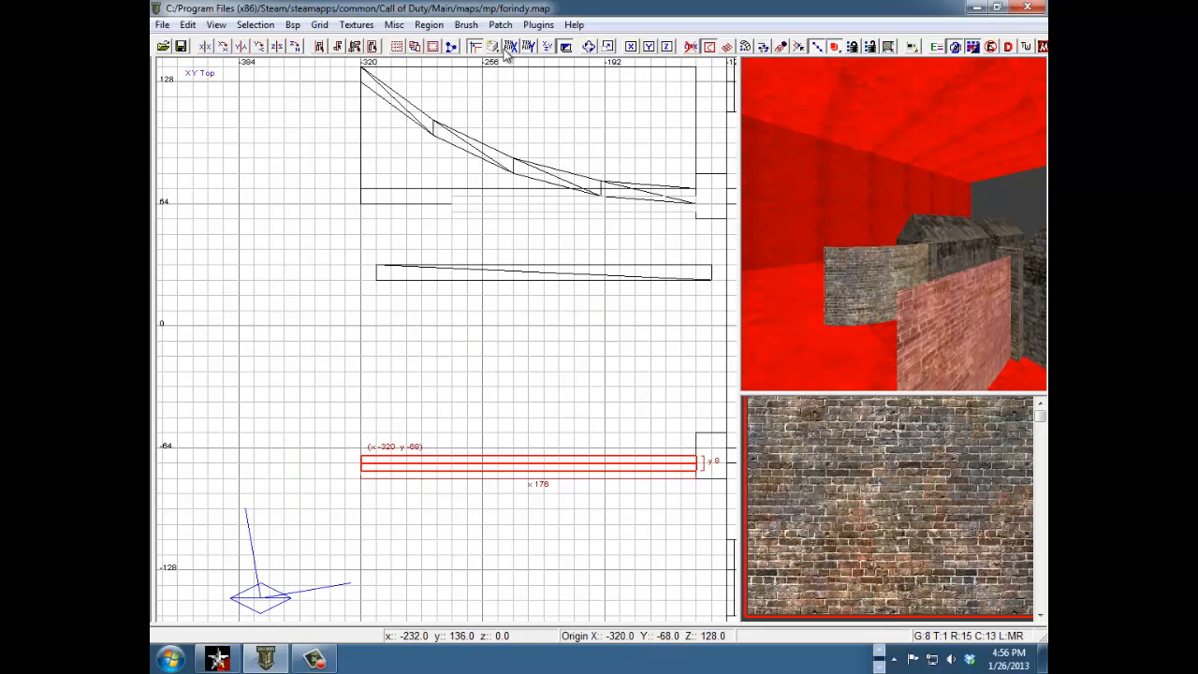
Curve the patch wall by pulling its free-end control points to y -8 and shifting its middle control points to x -240.
key(v)
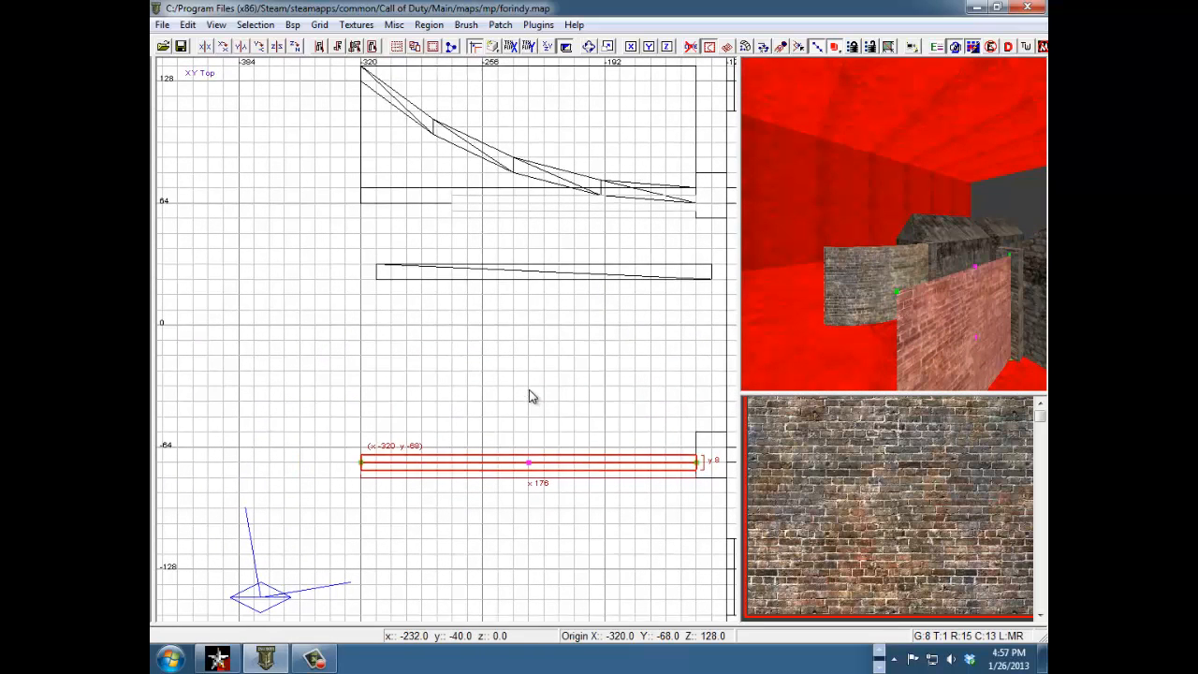
right_drag(529, 391, 529, 396)
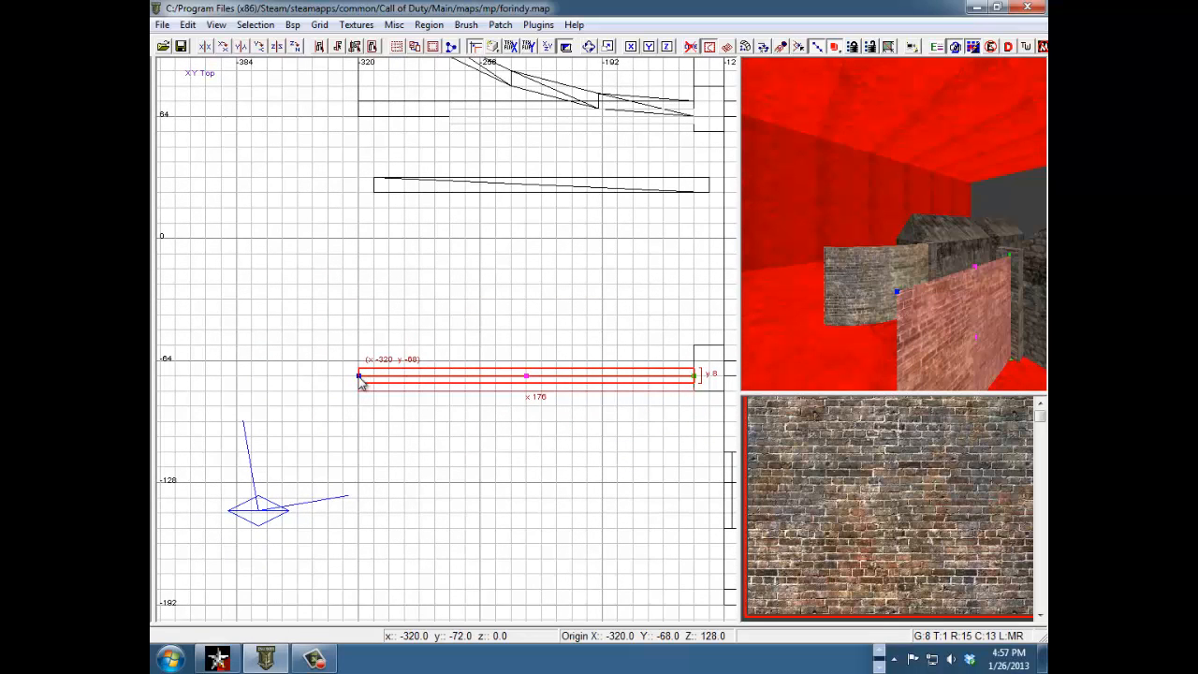
mouse_move(359, 377)
mouse_down()
mouse_move(371, 286)
mouse_move(359, 277)
mouse_up()
right_drag(431, 245, 431, 246)
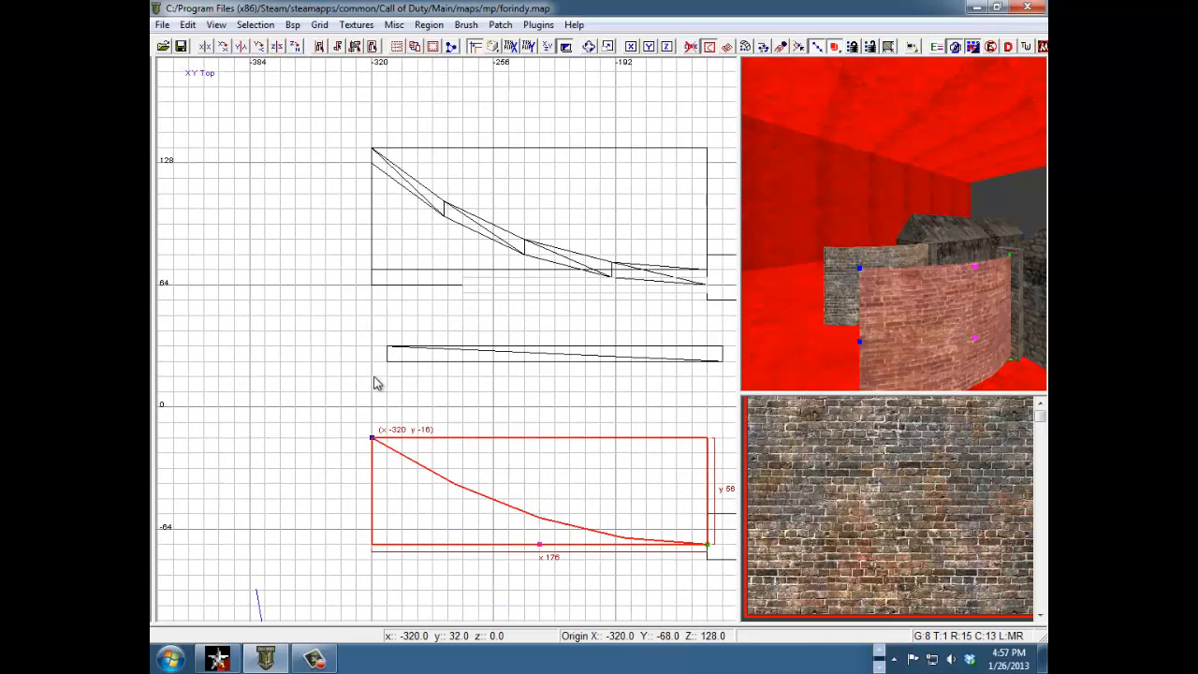
mouse_move(372, 438)
mouse_down()
mouse_move(373, 410)
mouse_move(387, 464)
mouse_move(376, 443)
mouse_up()
right_drag(983, 297, 982, 298)
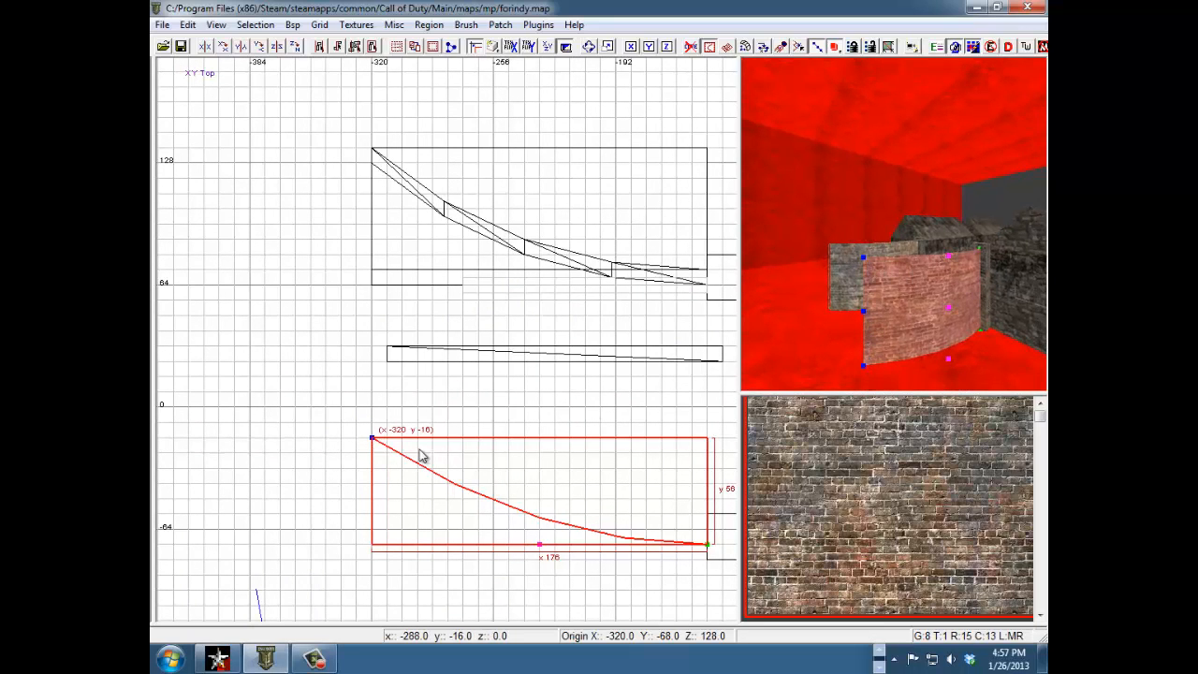
mouse_move(372, 442)
mouse_down()
mouse_move(373, 410)
mouse_move(372, 423)
mouse_up()
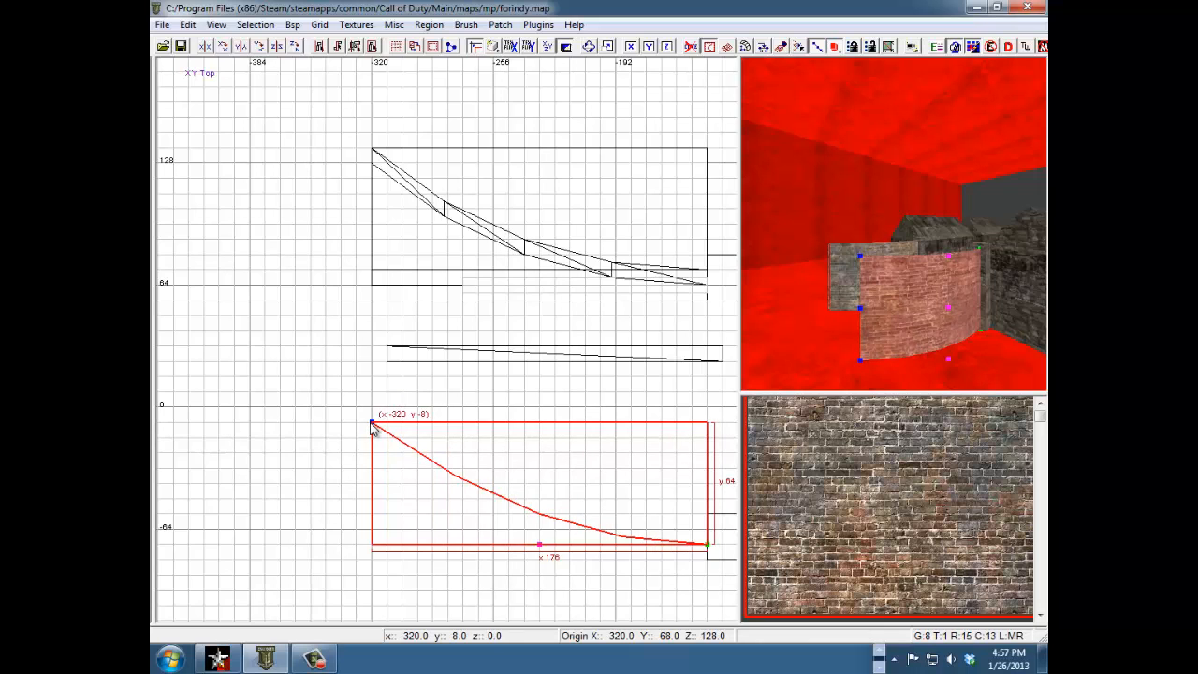
right_drag(567, 381, 551, 403)
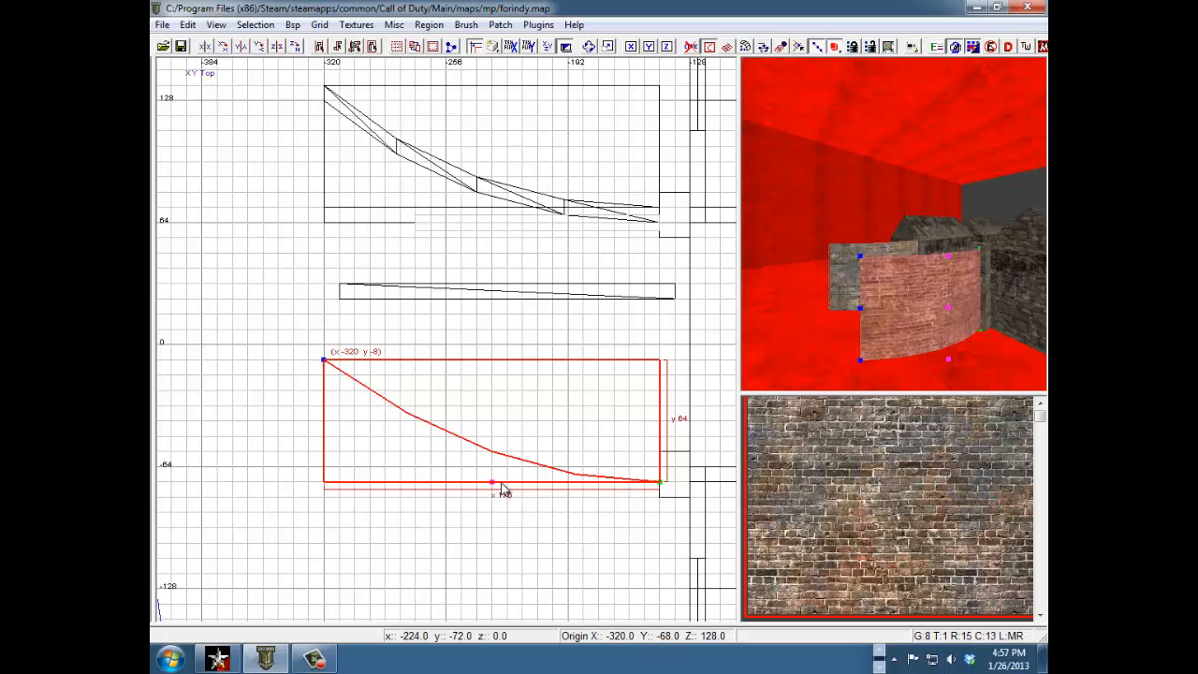
mouse_move(487, 487)
mouse_down()
mouse_move(356, 396)
mouse_move(323, 491)
mouse_move(474, 467)
mouse_move(477, 483)
mouse_up()
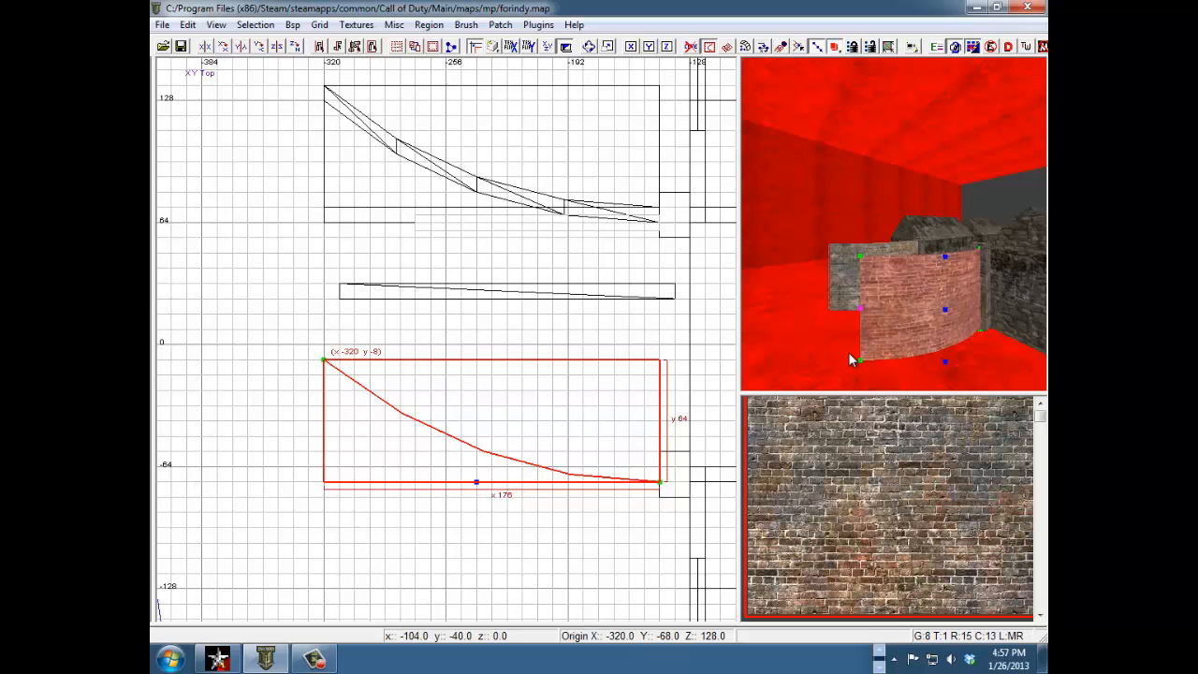
Inspect the new curved patch and compare it with the existing curved wall in the 3D view.
right_drag(849, 352, 850, 353)
click(642, 271)
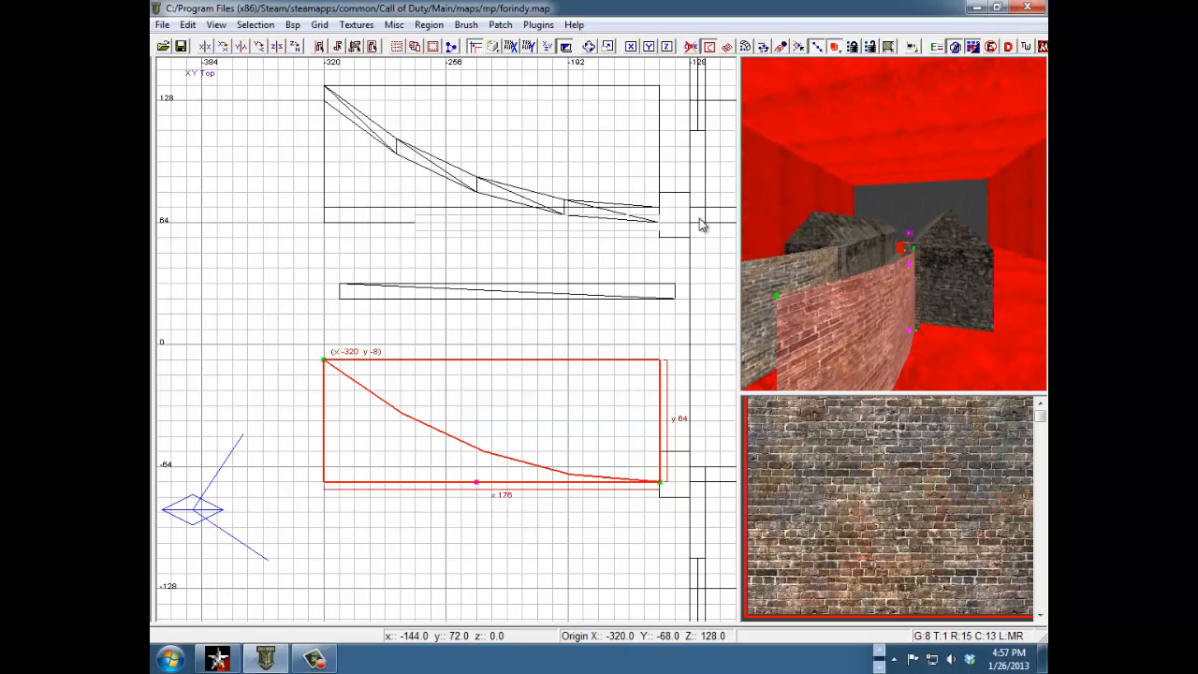
key(Escape)
shift+click(796, 273)
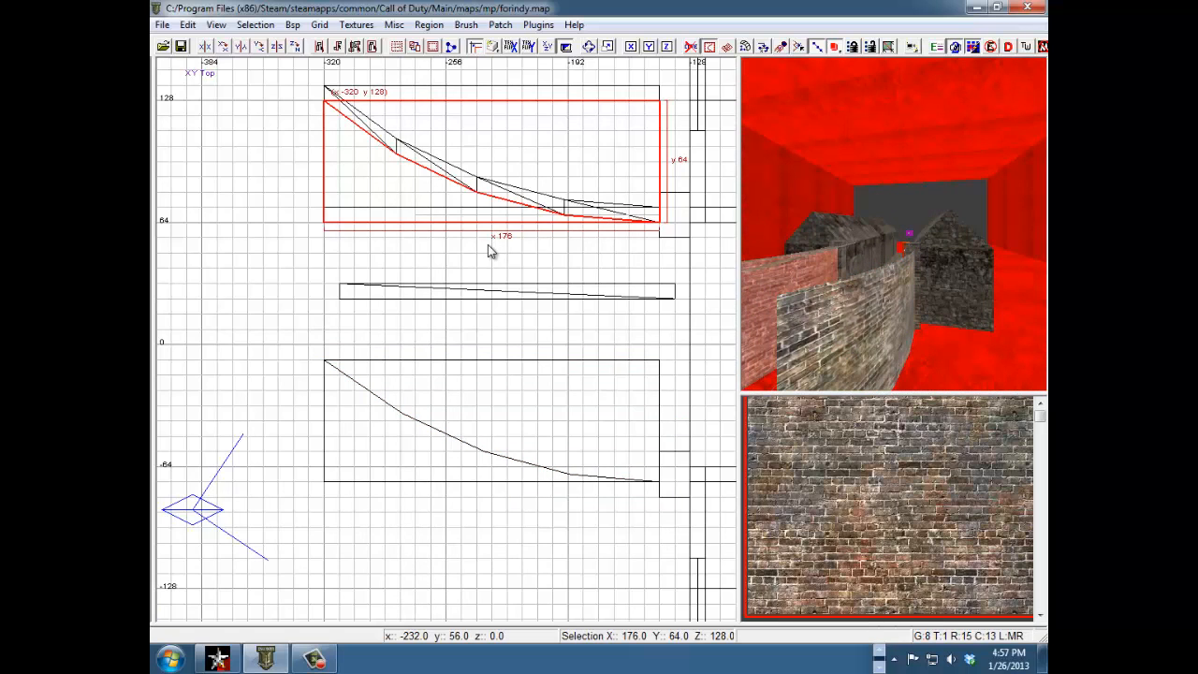
key(Escape)
right_drag(907, 330, 883, 327)
shift+click(884, 323)
key(Escape)
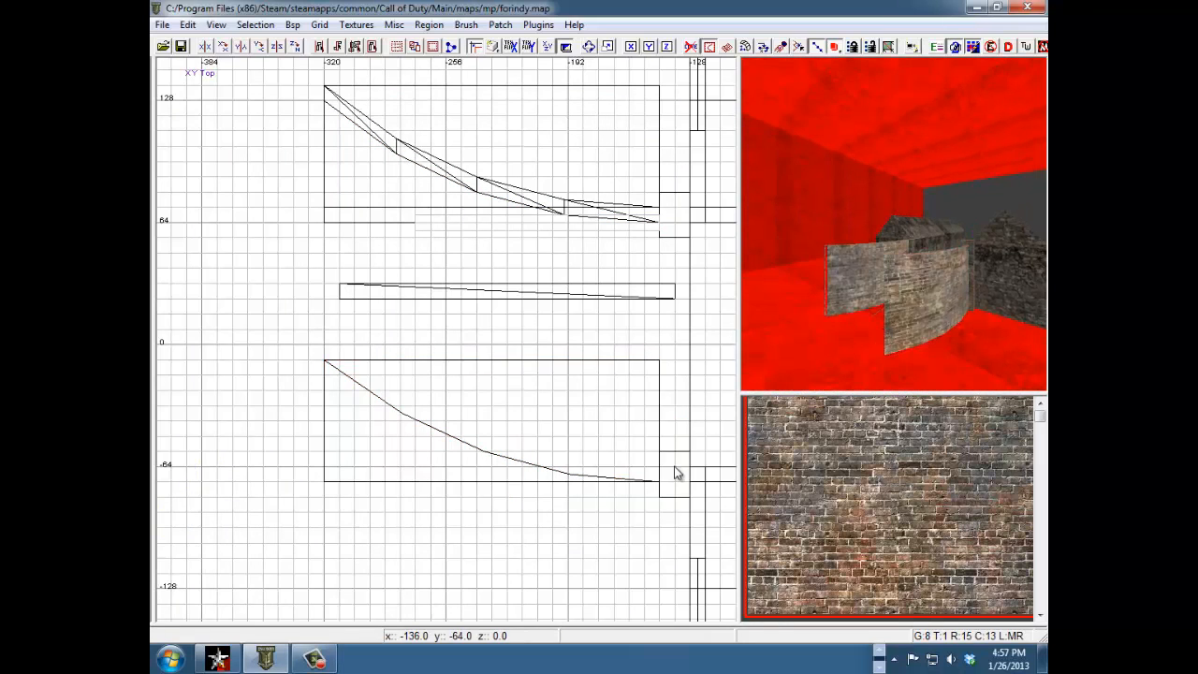
Draw a second 176 by 8 unit wall brush from the pillar at y -56 and convert it into a simple patch mesh from the front view.
drag(659, 457, 322, 472)
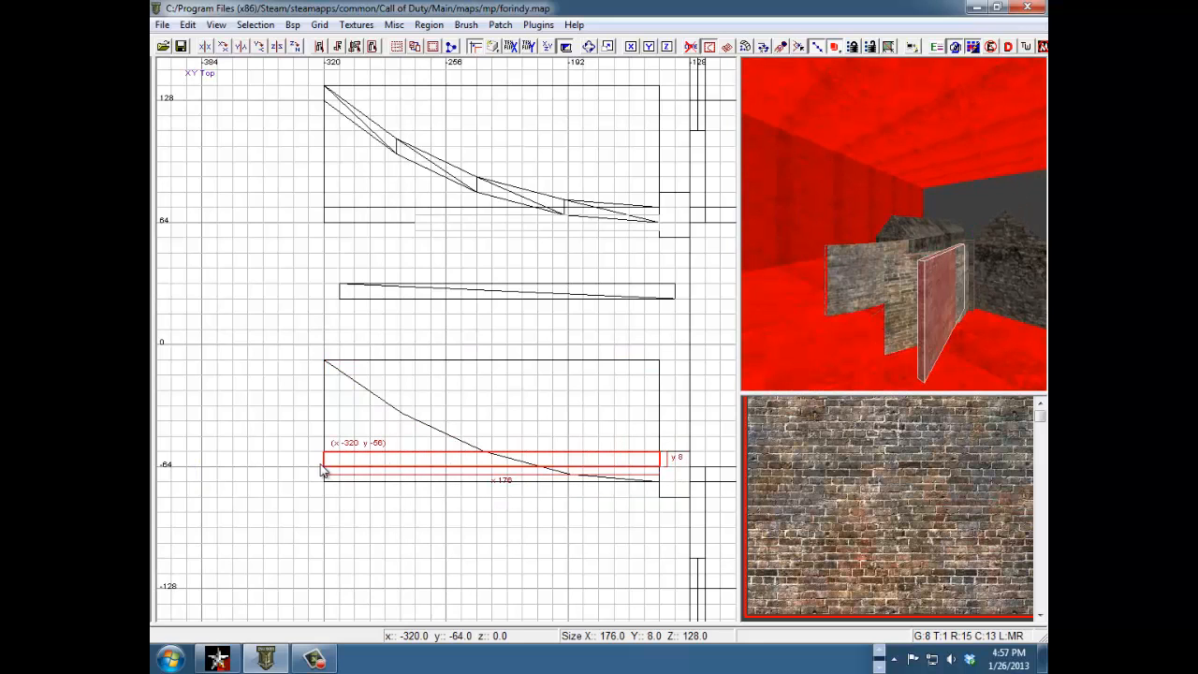
click(504, 27)
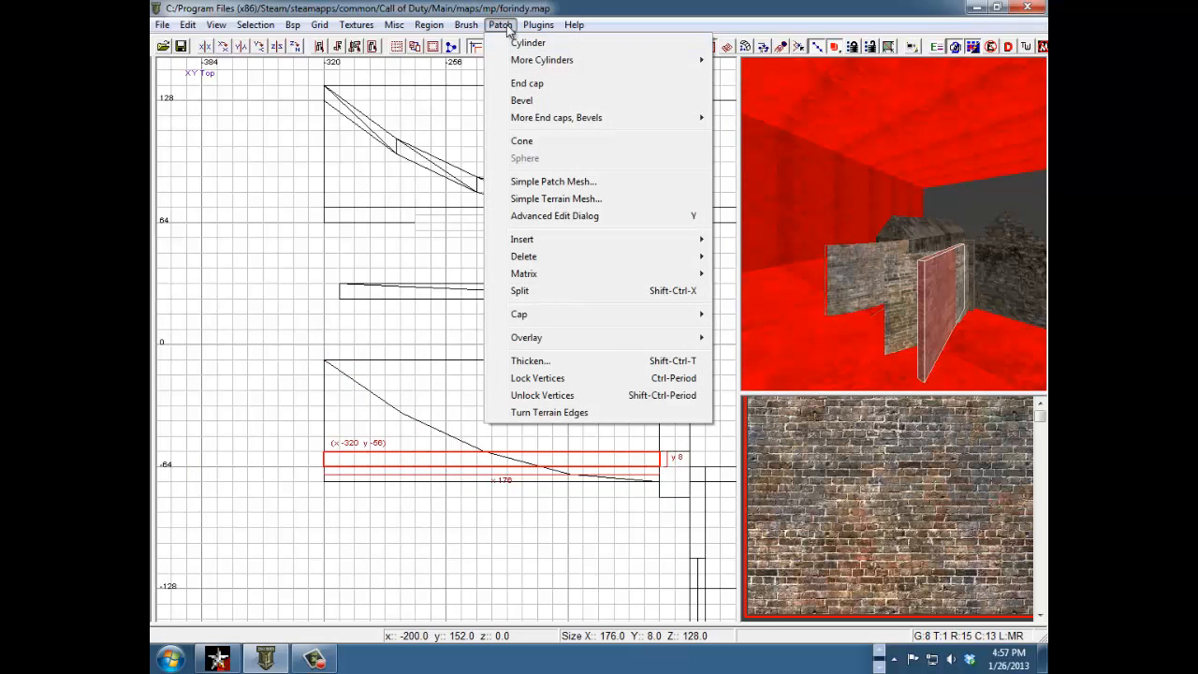
click(503, 26)
key(ctrl+Tab)
click(501, 26)
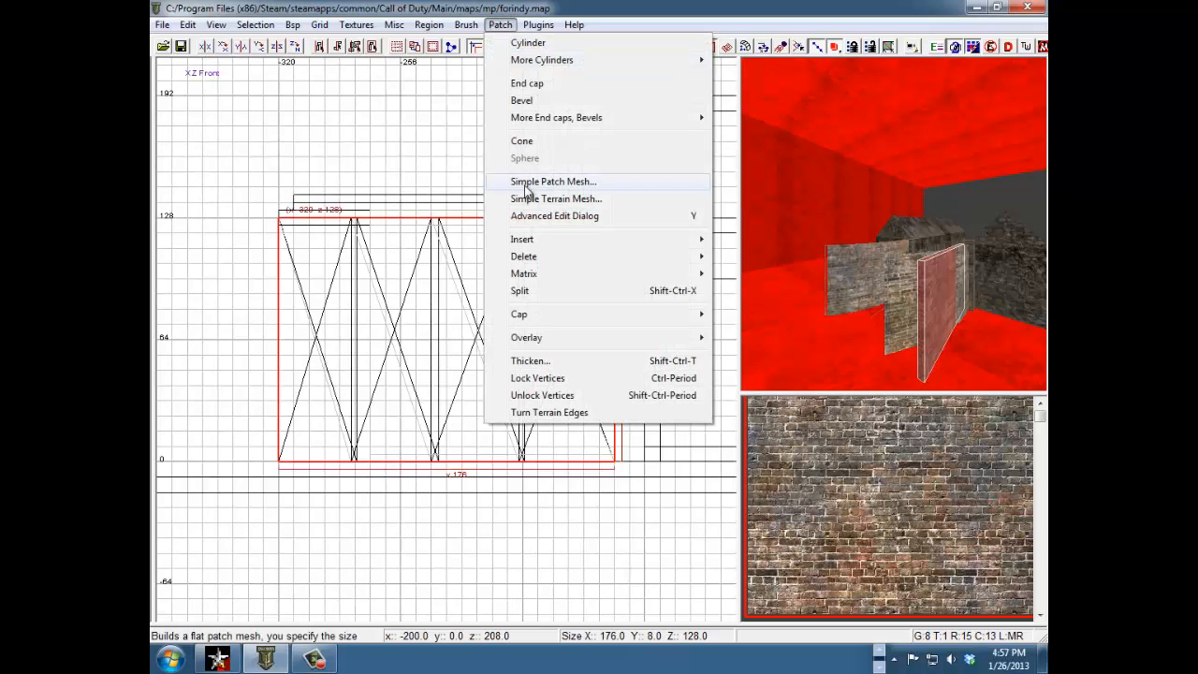
click(534, 180)
click(642, 318)
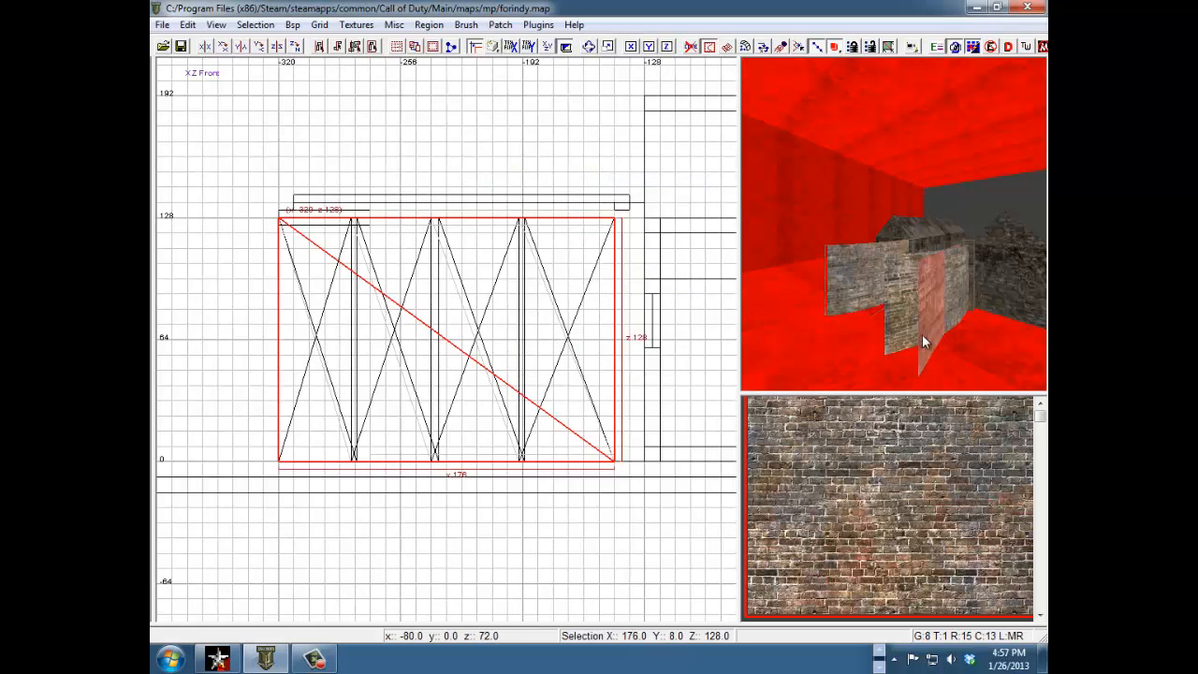
Rotate the second patch 180 degrees about the Z axis and move it in the top view to x -320, y -60.
click(295, 47)
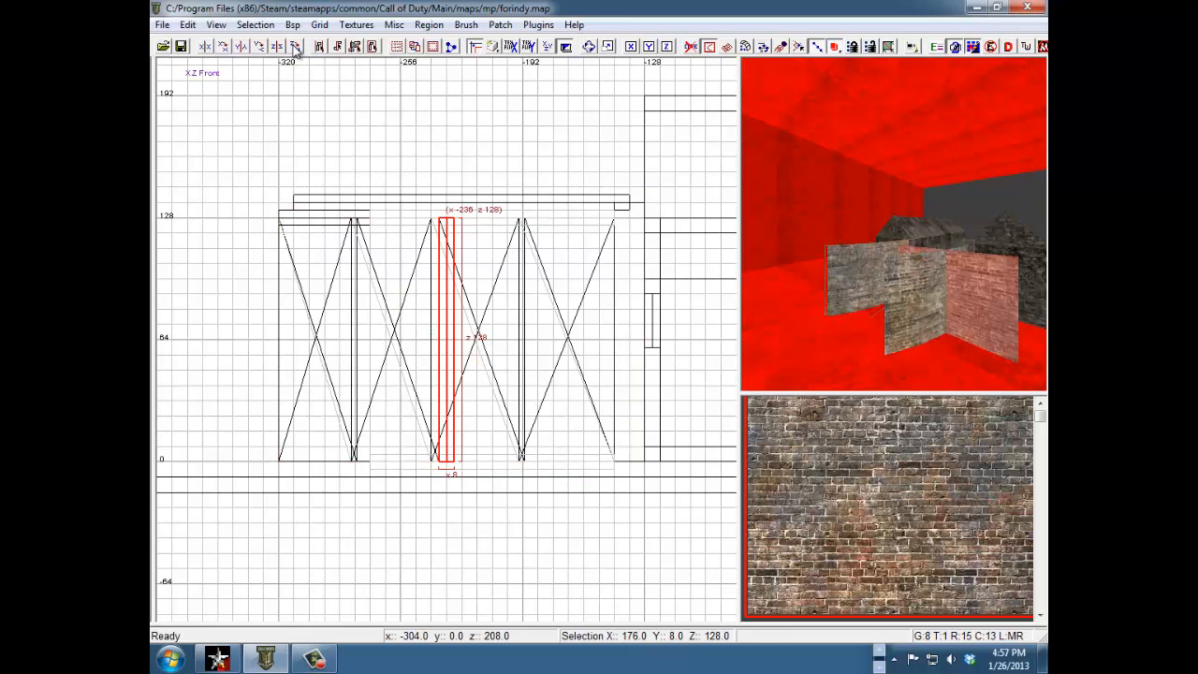
click(295, 47)
right_drag(824, 254, 834, 268)
mouse_move(533, 304)
mouse_down()
mouse_move(521, 300)
mouse_move(527, 308)
mouse_up()
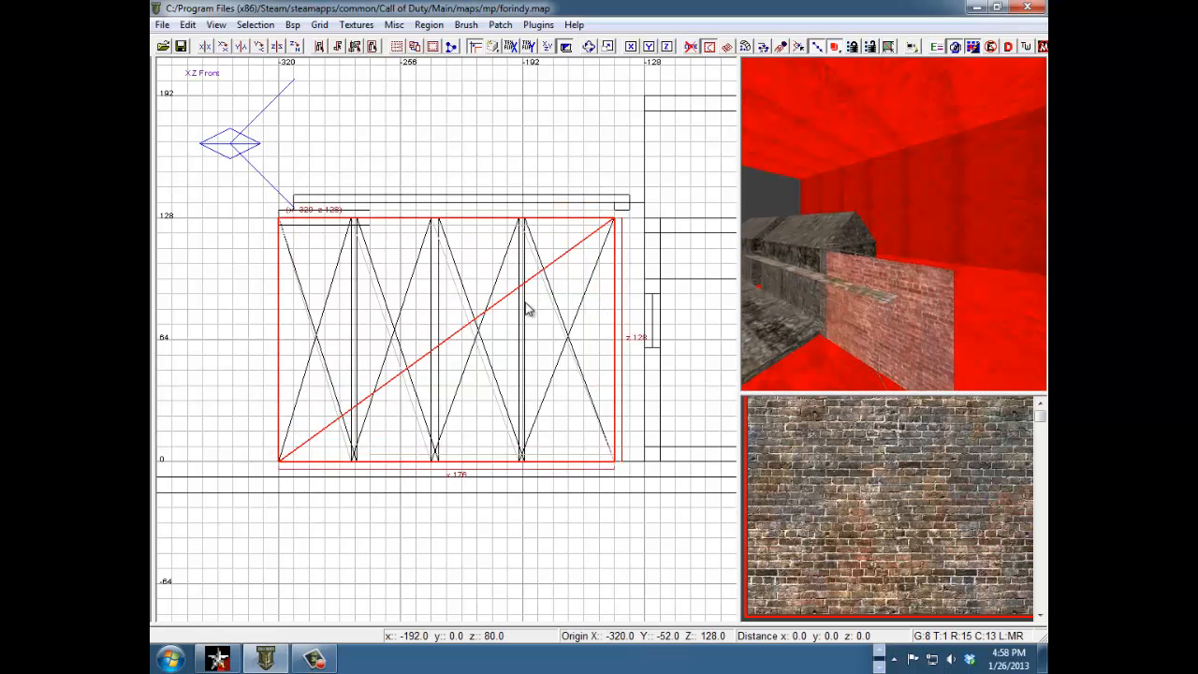
key(ctrl+Tab)
key(ctrl+Tab)
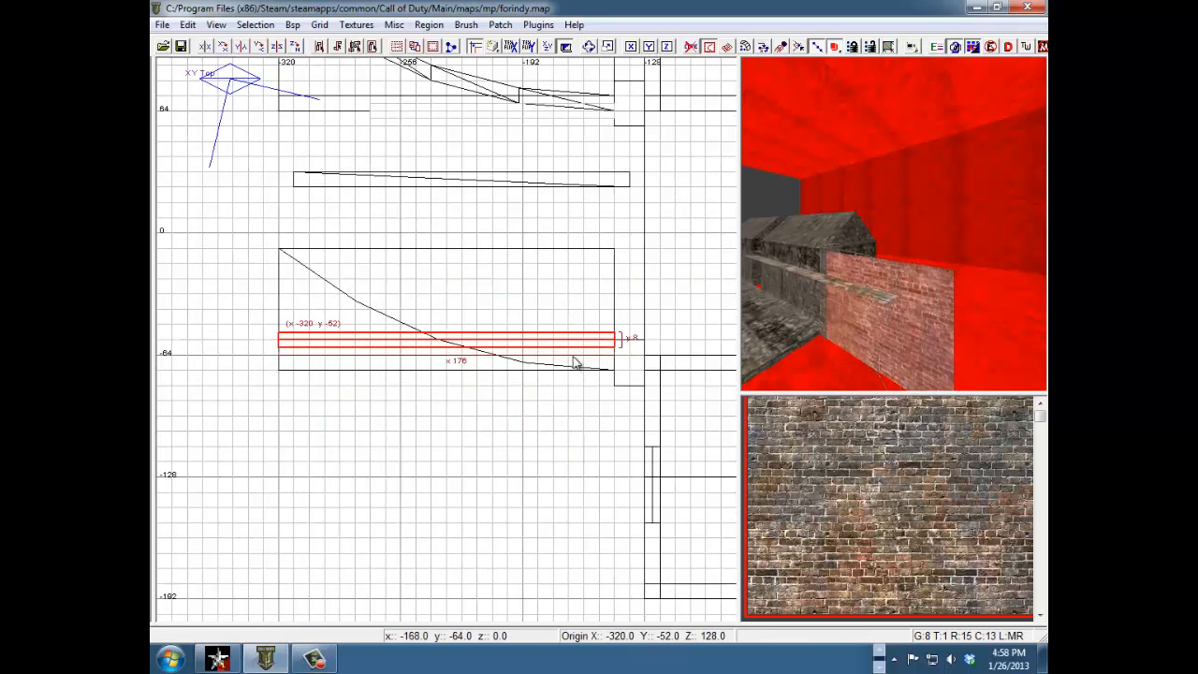
drag(580, 346, 581, 362)
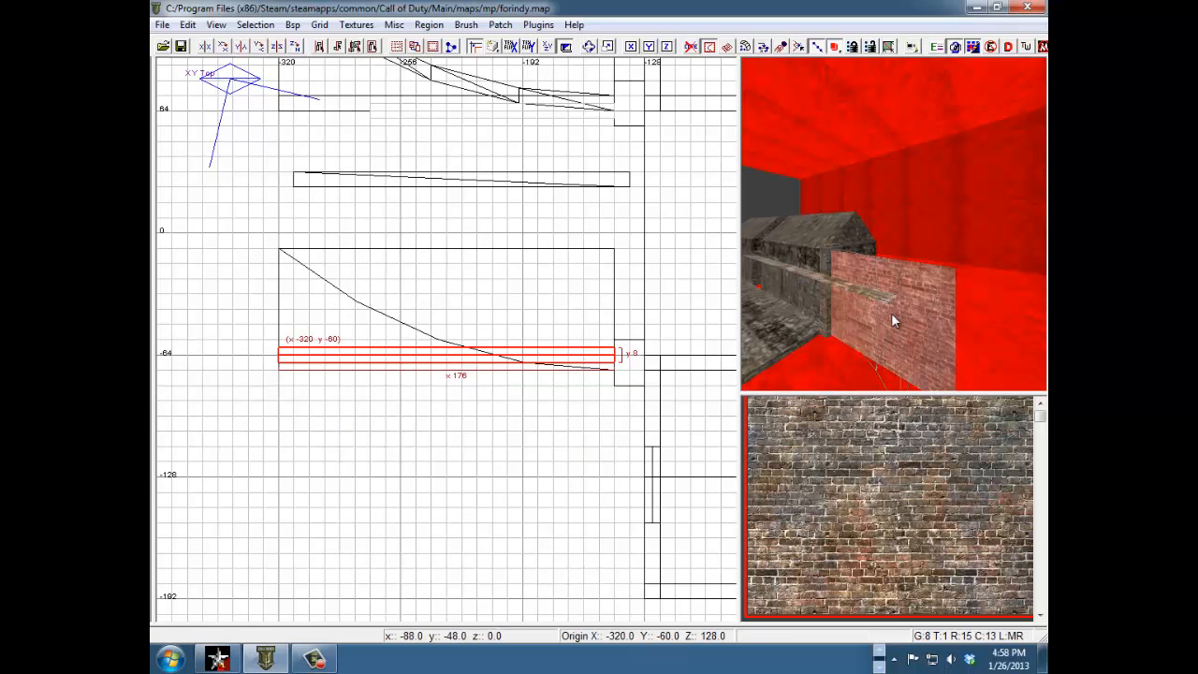
Curve the second patch by pulling its free-end control points to y 0 and its middle control points to x -248.
right_drag(891, 314, 894, 317)
key(v)
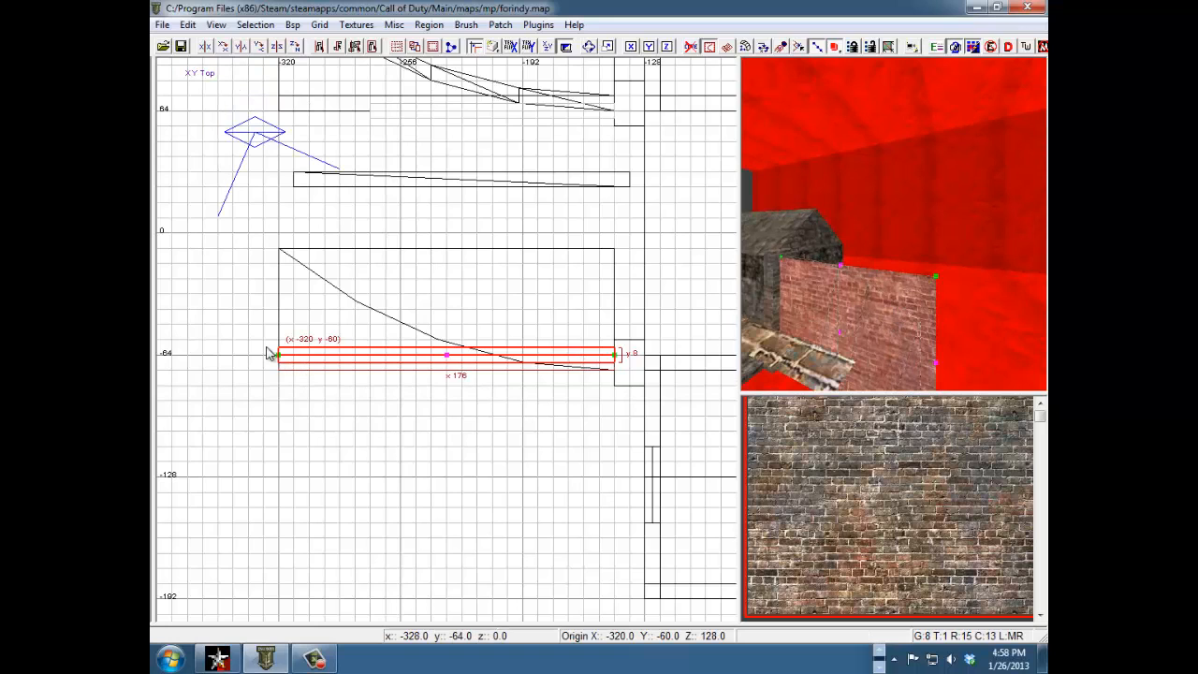
drag(263, 343, 283, 240)
drag(429, 338, 418, 360)
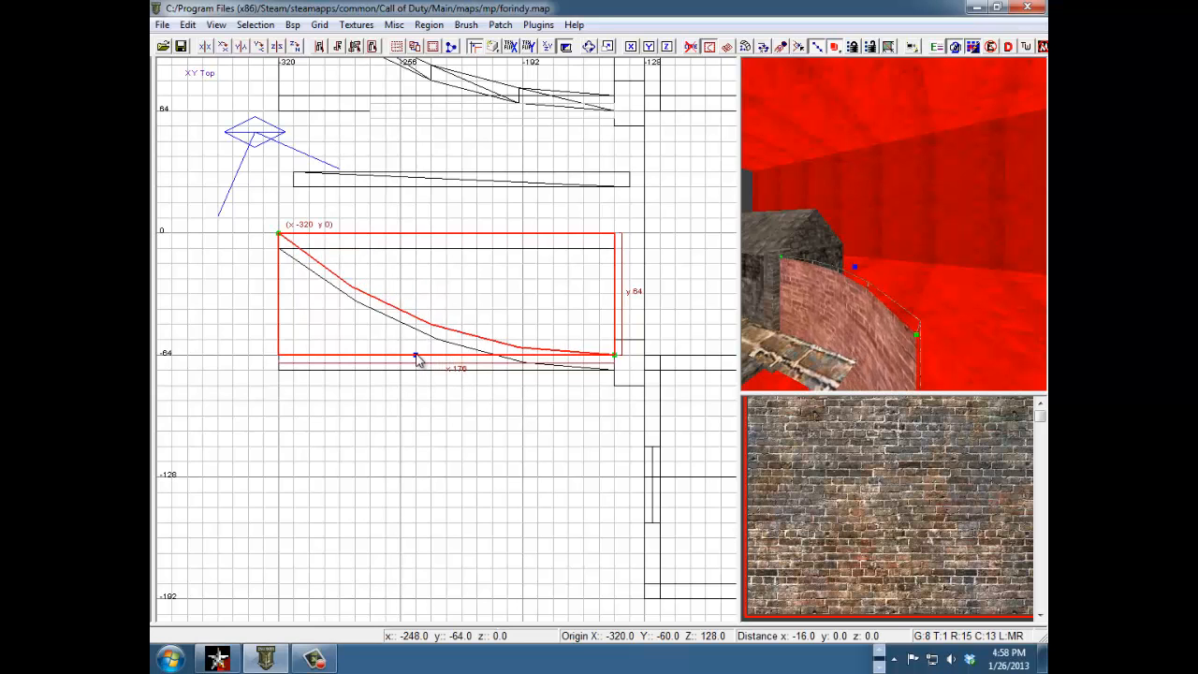
key(Escape)
Reselect the second patch and shift its middle control points to x -240 to match the first curve.
right_drag(917, 331, 826, 333)
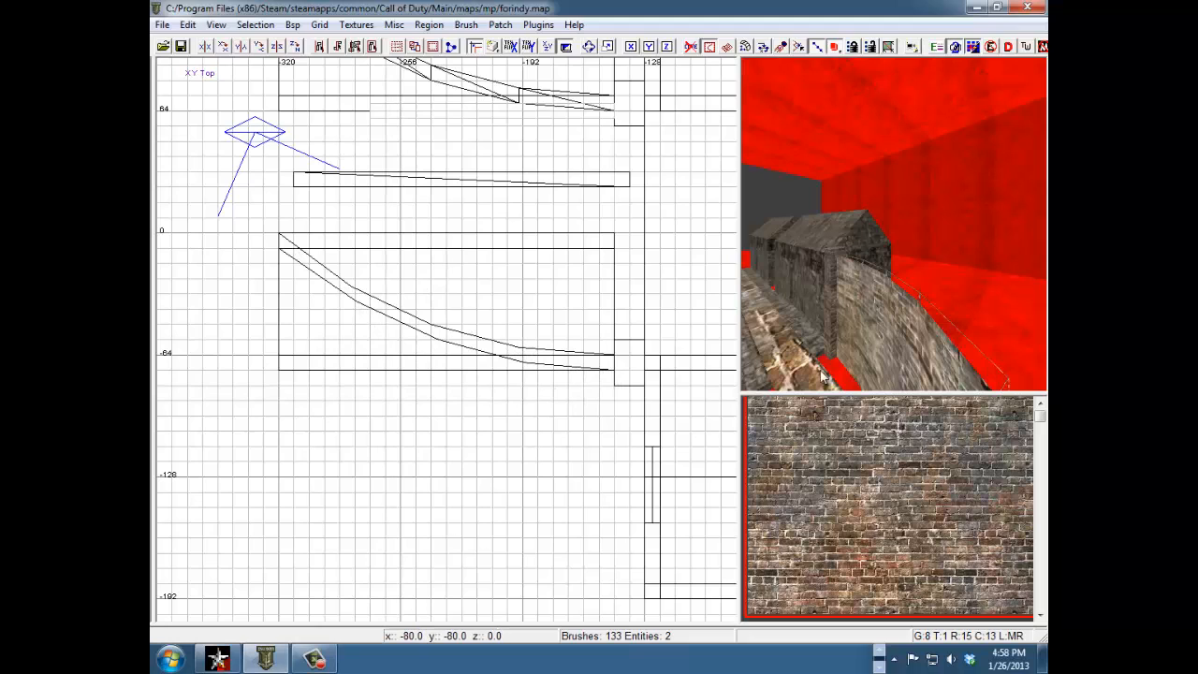
shift+click(902, 344)
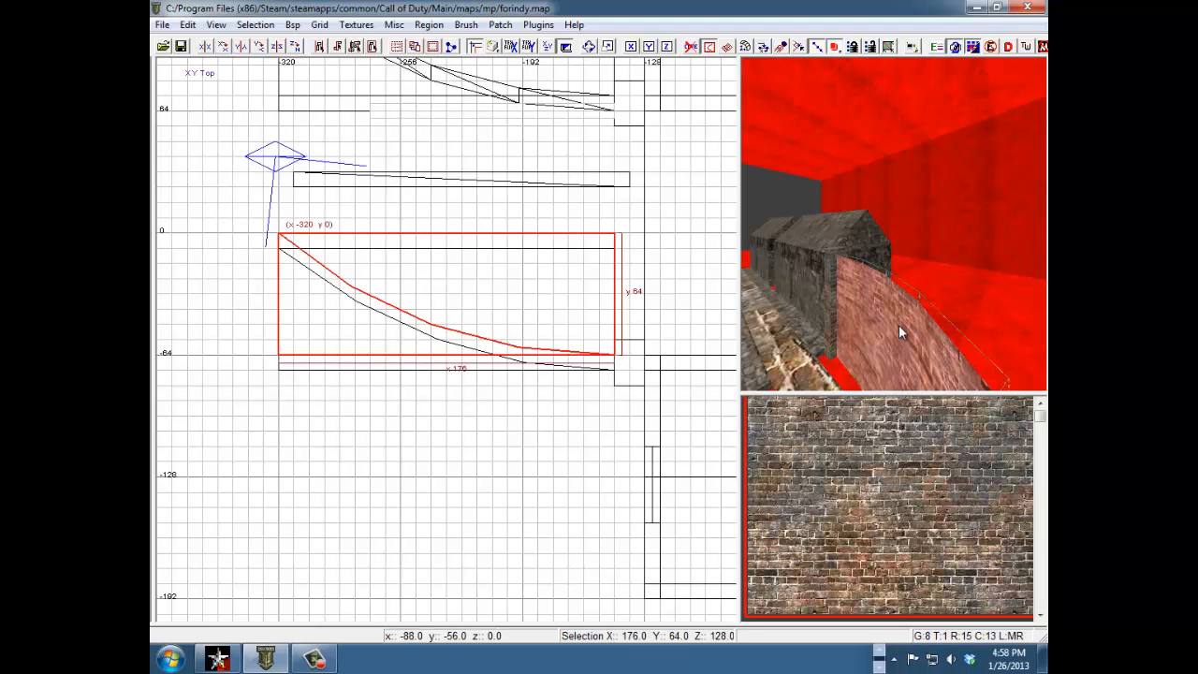
key(Escape)
shift+click(896, 348)
click(415, 356)
drag(424, 355, 432, 356)
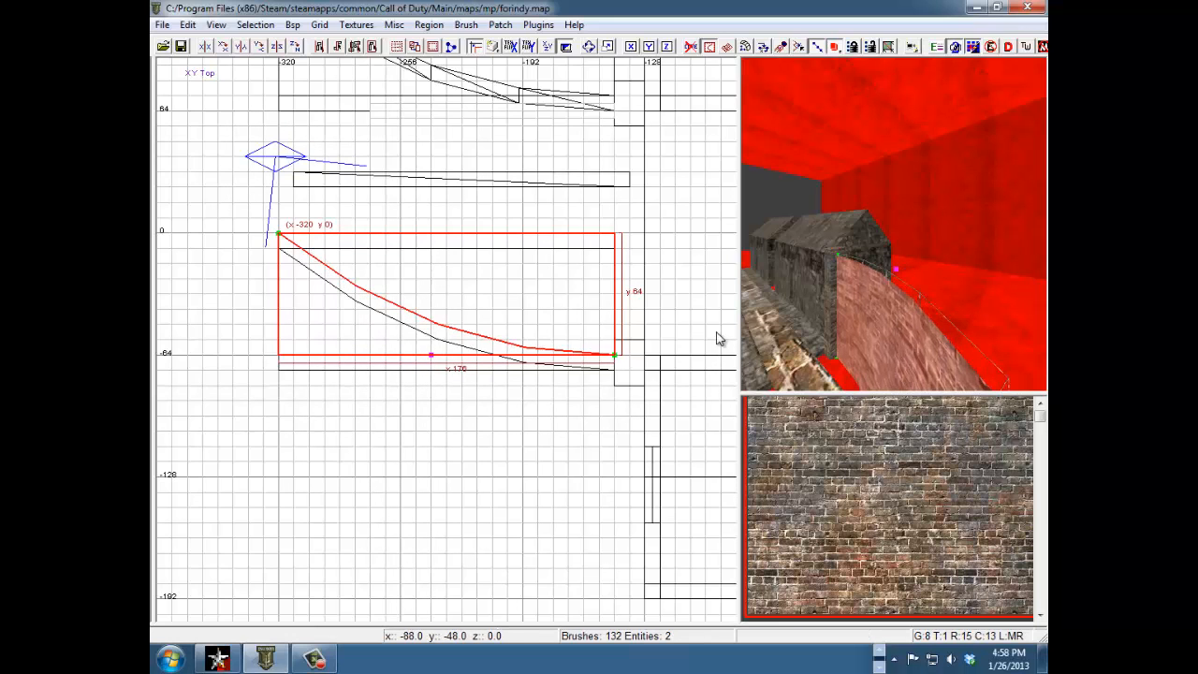
key(Escape)
Move the flat 176 by 8 unit cap patch in the top view to x -320, y -64 so it meets the pillar.
right_drag(948, 314, 946, 317)
shift+click(889, 329)
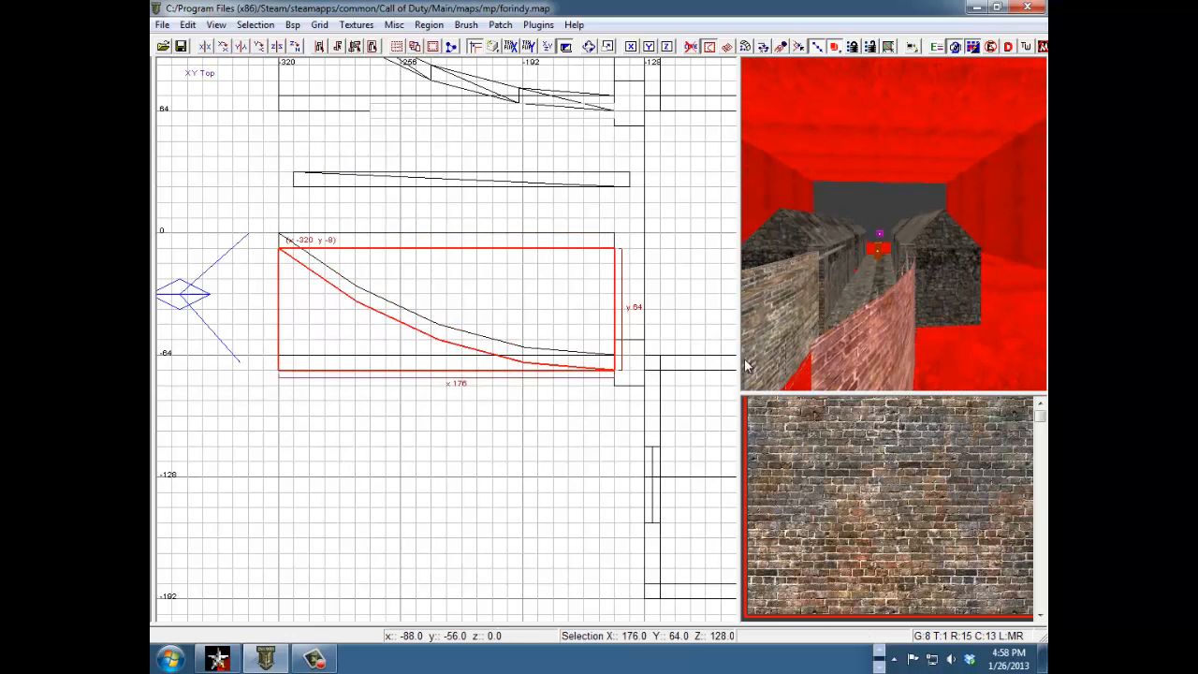
key(Escape)
right_drag(910, 335, 848, 275)
shift+click(559, 182)
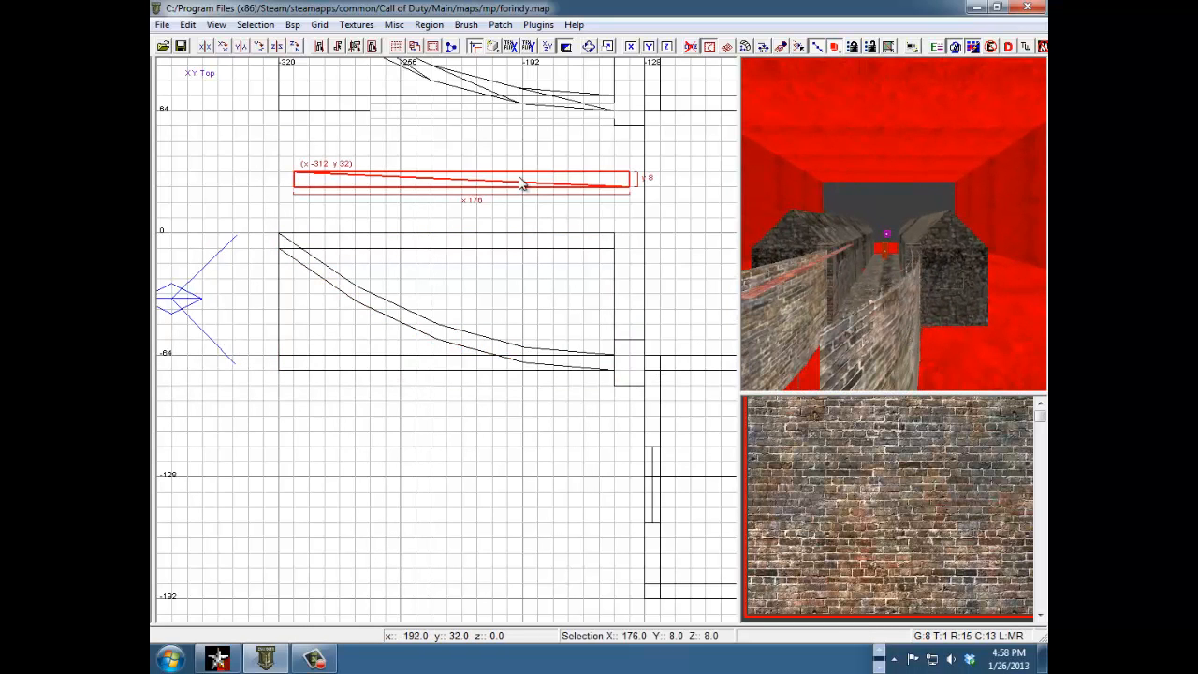
drag(521, 185, 506, 364)
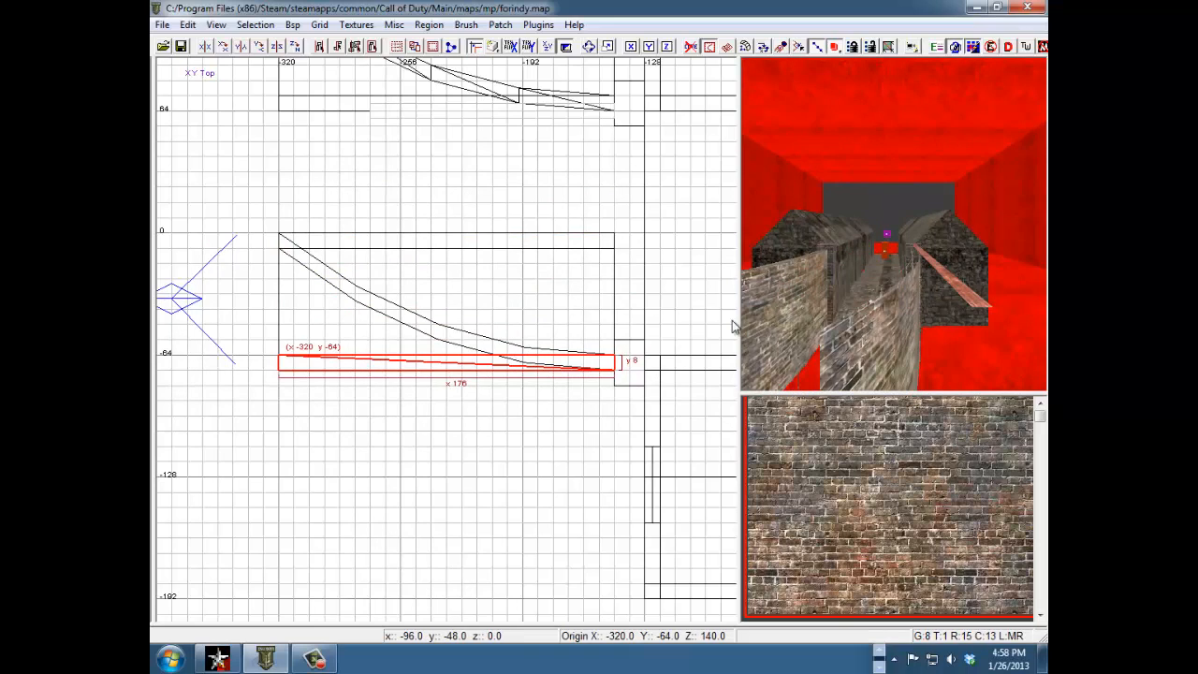
right_drag(845, 323, 852, 329)
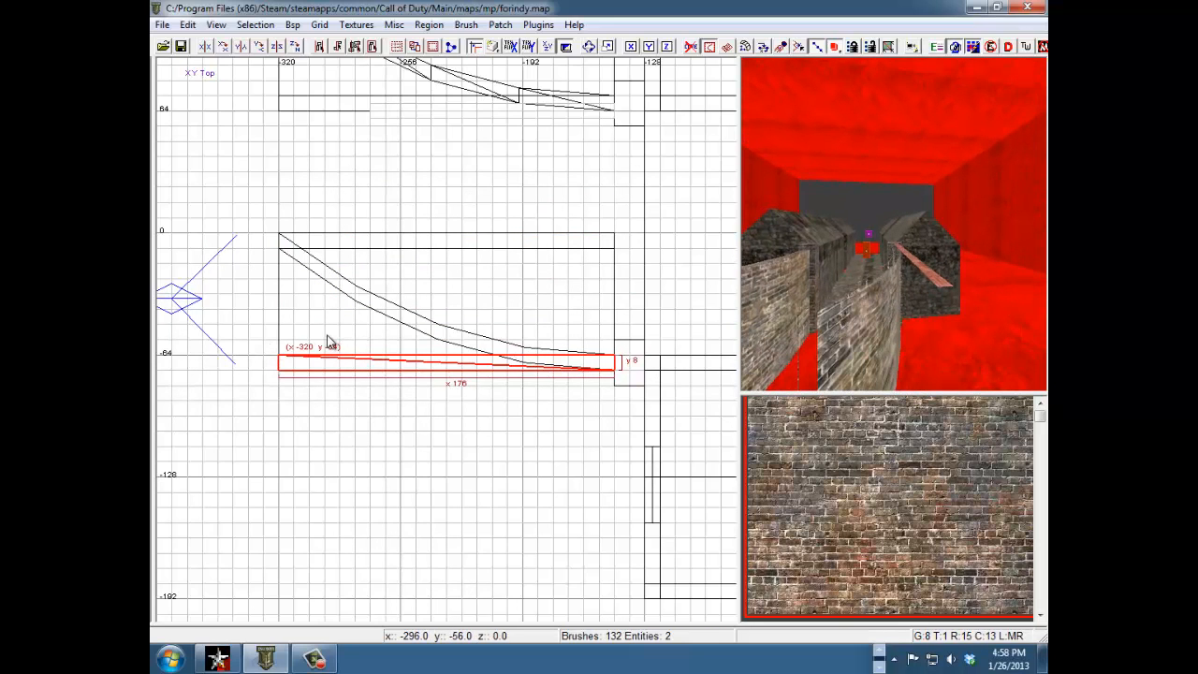
Pull the cap patch's free-end control points to y 0 and y -8 so they line up with the ends of both curved walls.
right_drag(334, 239, 336, 241)
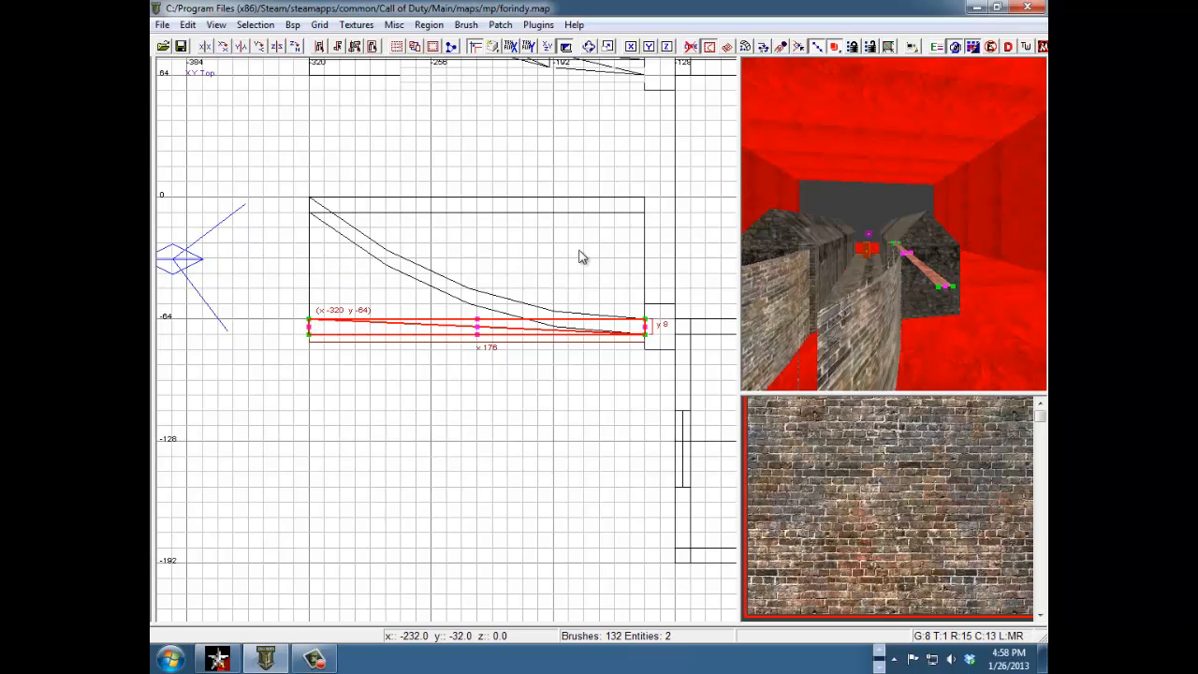
mouse_move(432, 283)
right_down()
mouse_move(454, 268)
mouse_move(438, 278)
right_up()
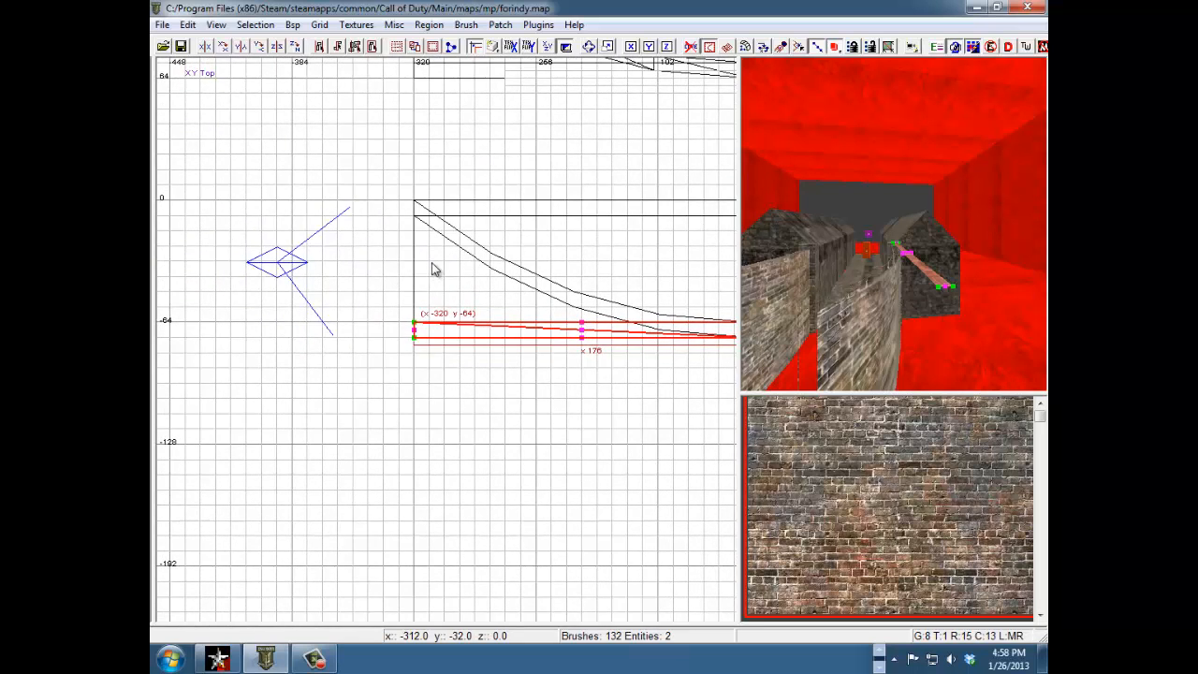
scroll(431, 241, up, 6)
right_drag(398, 205, 393, 352)
scroll(392, 355, down, 4)
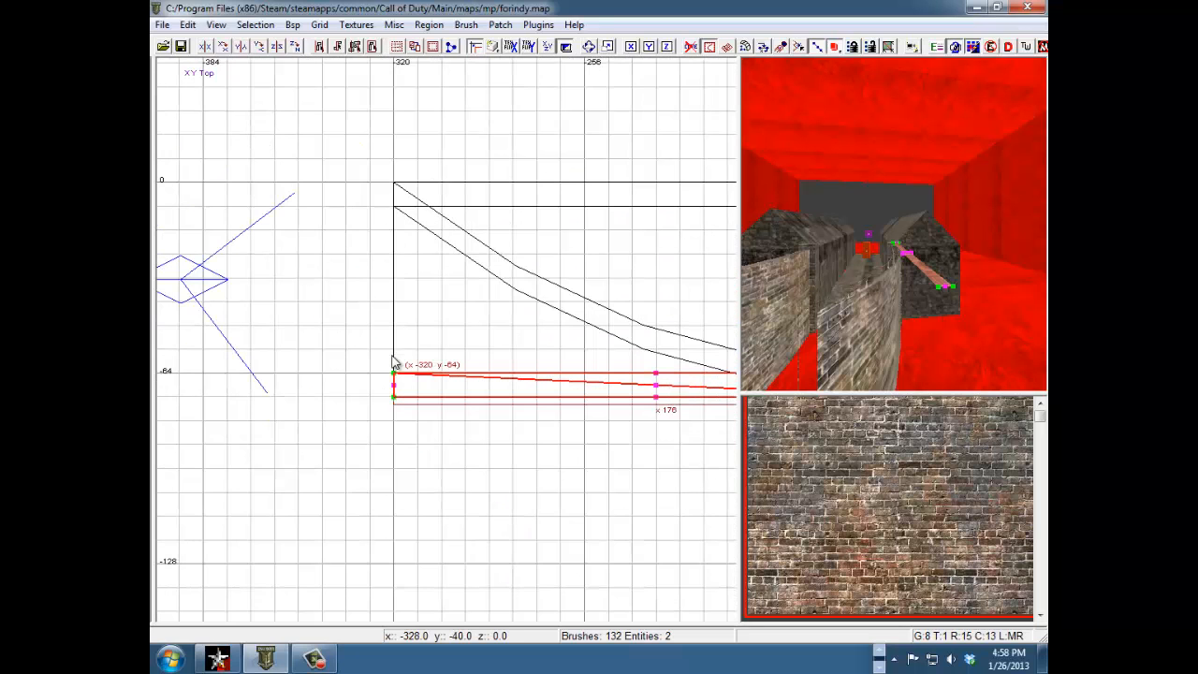
drag(395, 357, 397, 183)
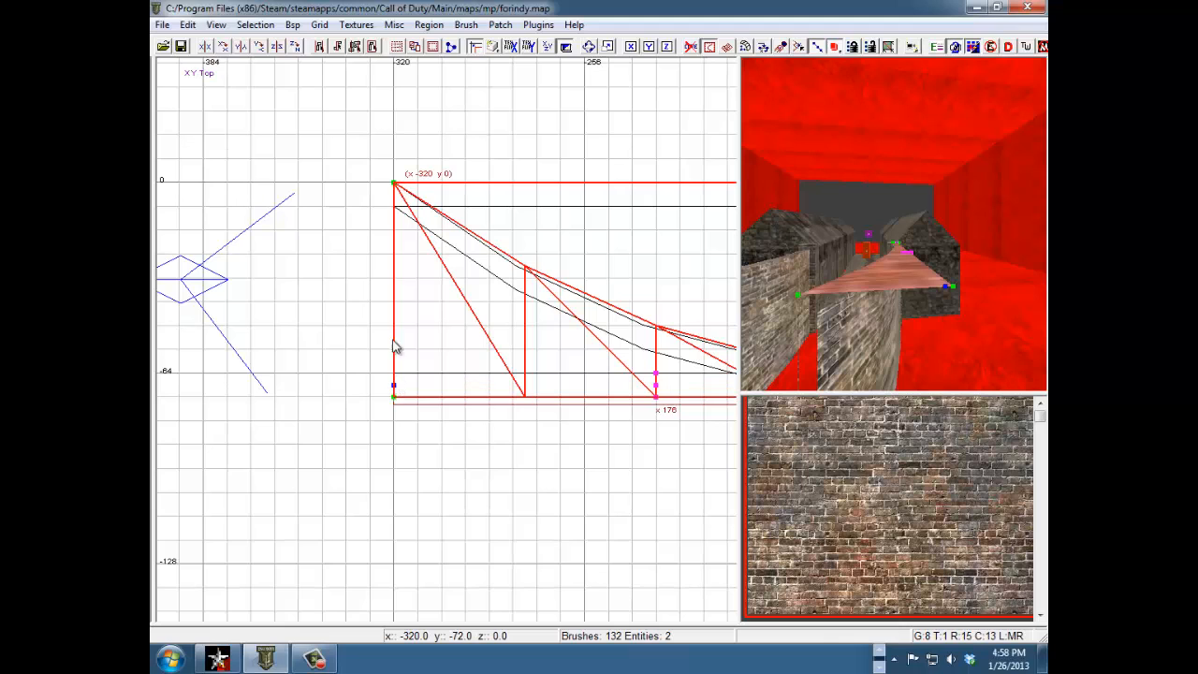
drag(393, 346, 397, 215)
drag(397, 397, 394, 208)
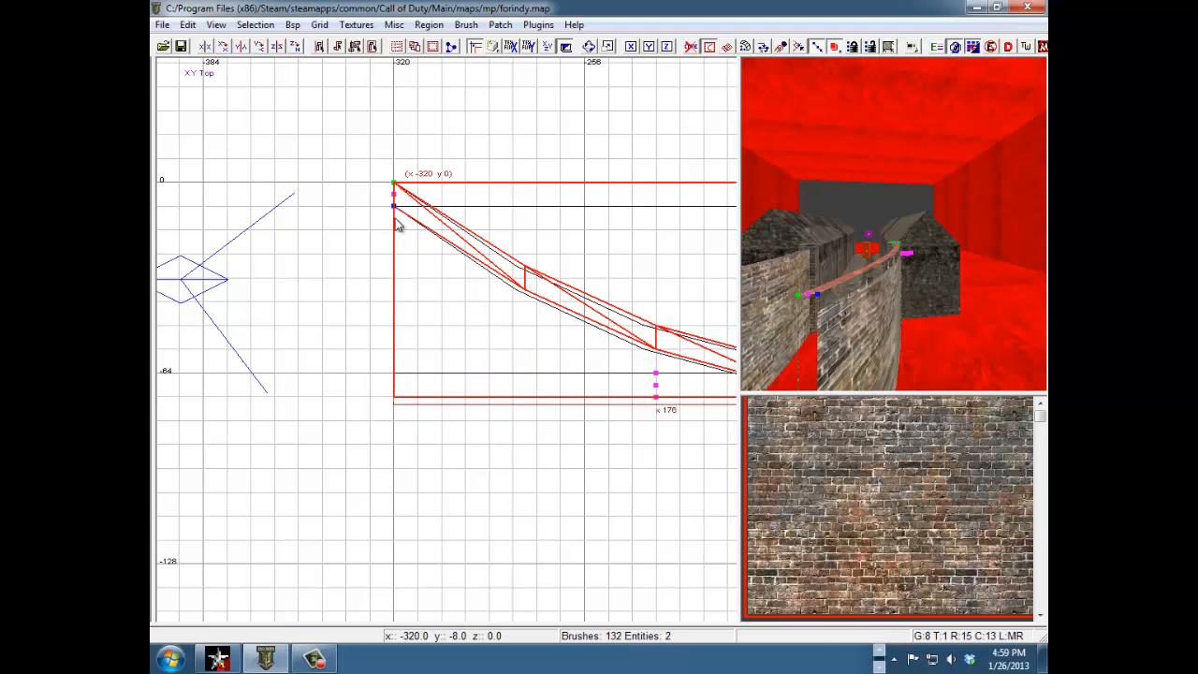
Shift the cap patch's middle control points to x -240 so it follows both wall curves, and deselect it.
right_drag(590, 286, 448, 269)
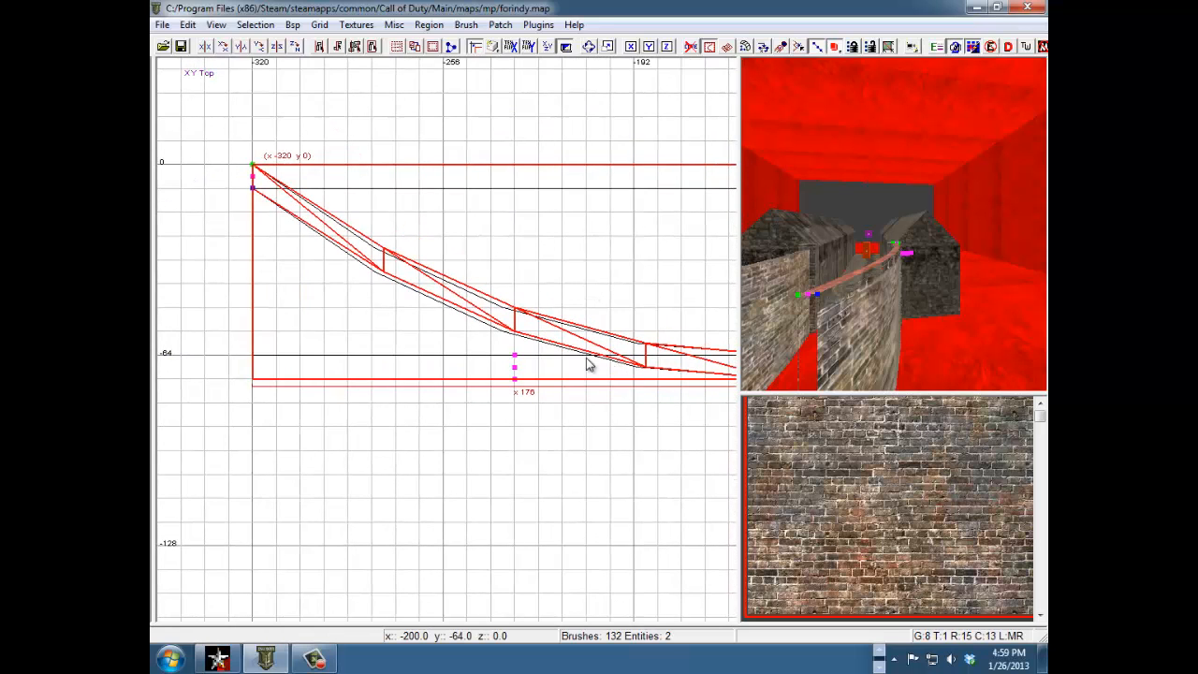
mouse_move(496, 352)
mouse_down()
mouse_move(527, 394)
mouse_move(491, 356)
mouse_up()
right_drag(602, 265, 489, 255)
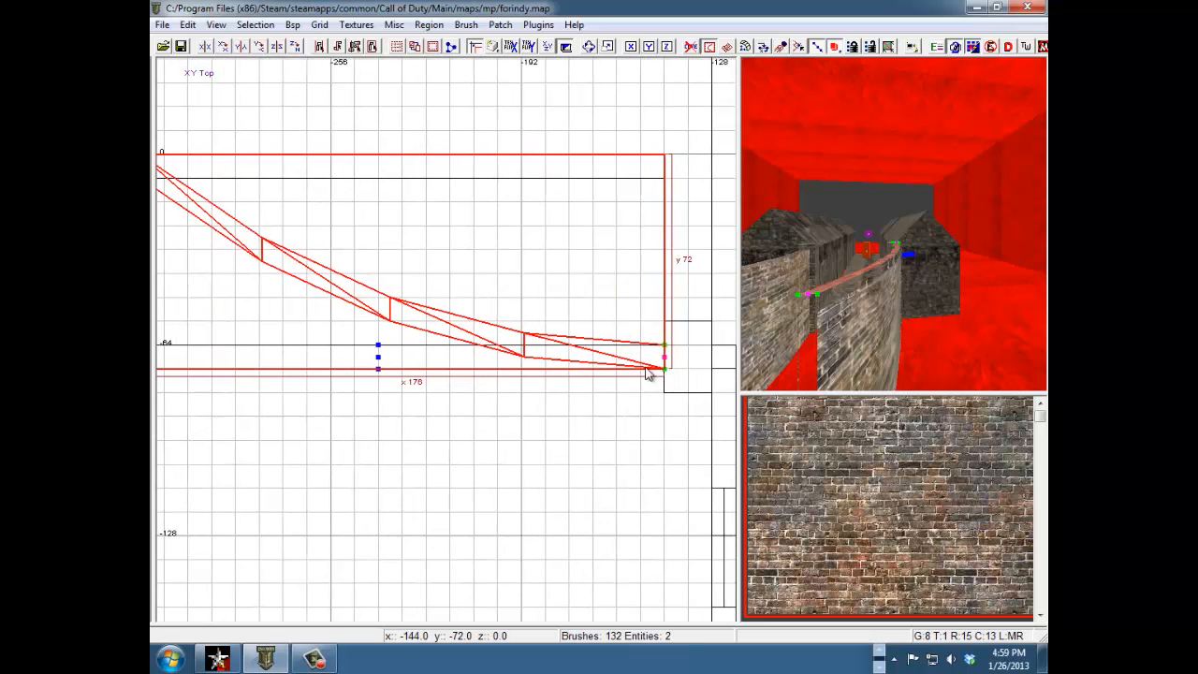
key(Escape)
right_drag(856, 312, 863, 300)
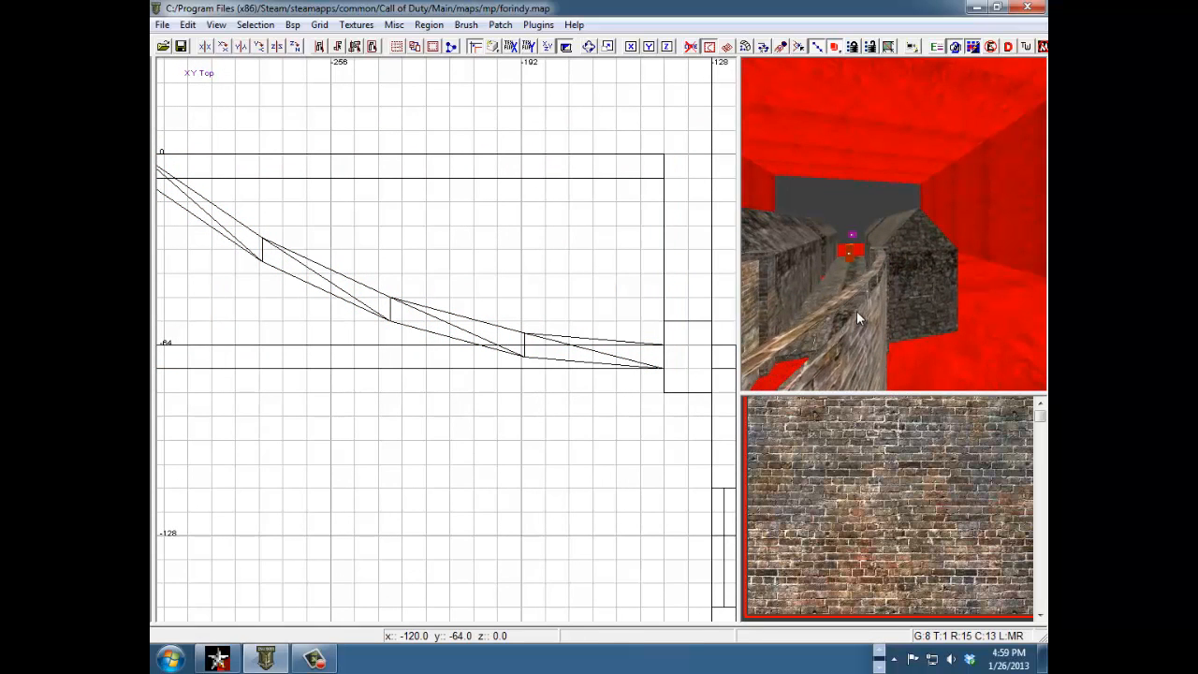
Lower the cap patch to z 132 in the front view so it sits on the curved walls, and deselect it.
shift+click(861, 287)
key(ctrl+Tab)
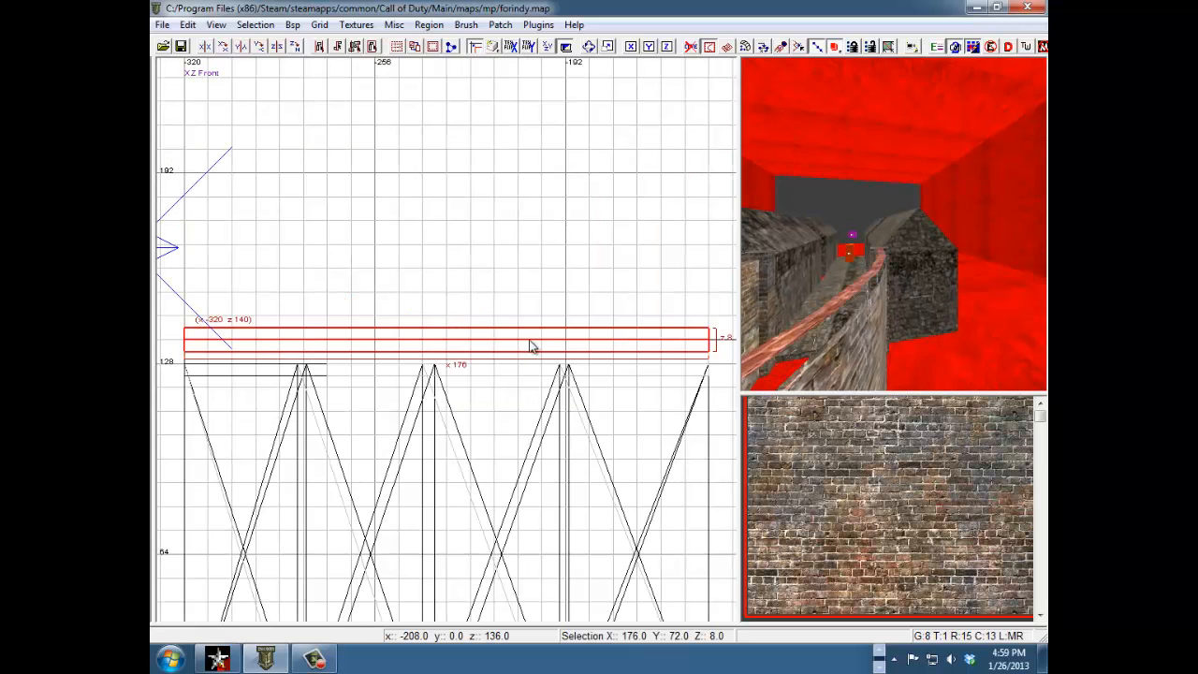
drag(530, 340, 531, 357)
key(Escape)
Draw a 192 by 128 unit brush at x -320, y 64 between the curved walls and convert it to a 3 by 3 simple patch mesh.
right_drag(813, 328, 814, 332)
right_drag(411, 361, 410, 358)
key(ctrl+Tab)
scroll(461, 394, down, 1)
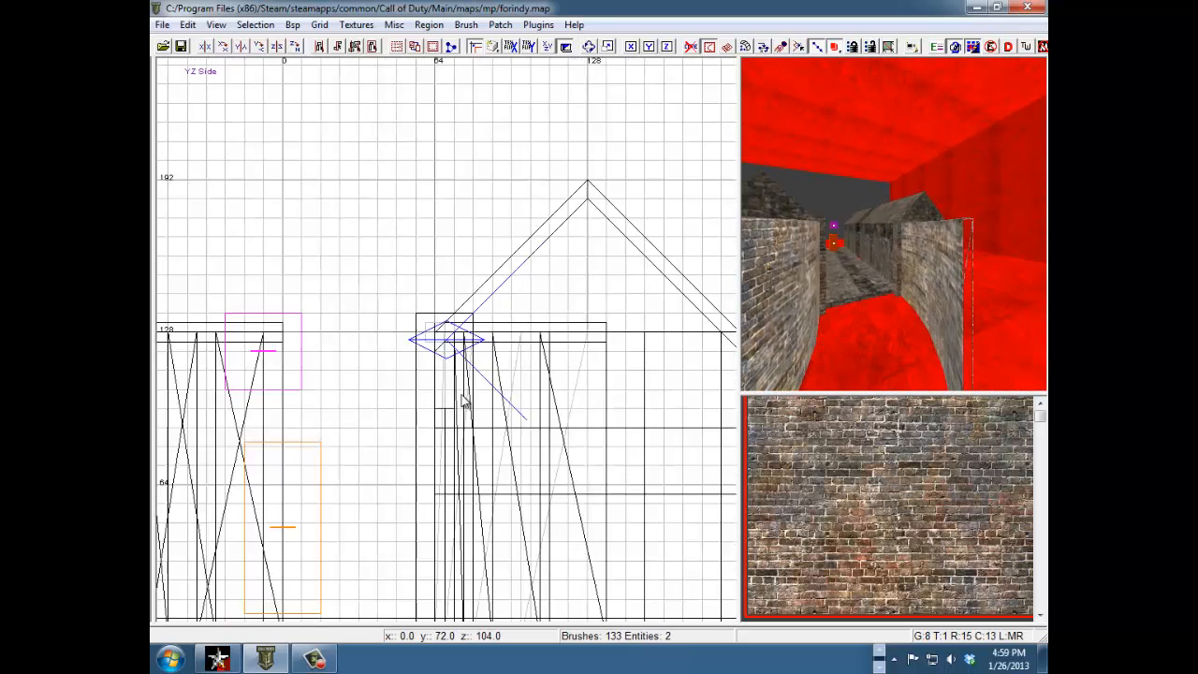
scroll(461, 394, down, 11)
key(ctrl+Tab)
scroll(462, 394, up, 9)
right_drag(566, 371, 563, 368)
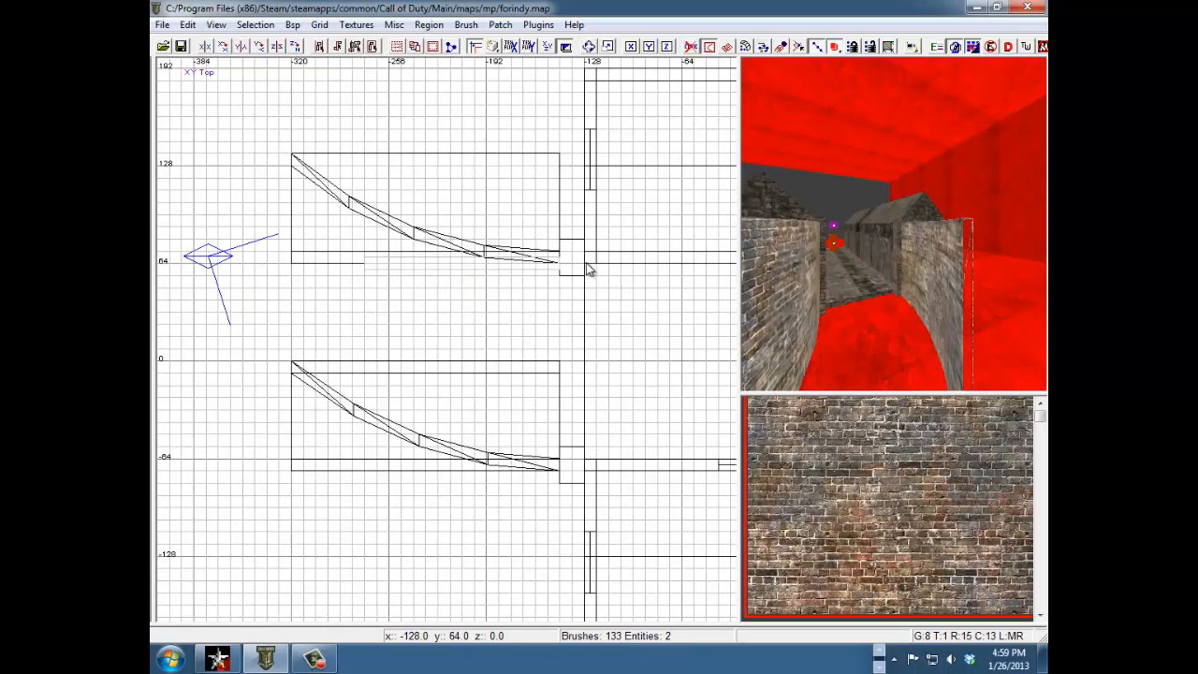
mouse_move(583, 270)
mouse_down()
mouse_move(561, 334)
mouse_move(294, 447)
mouse_move(290, 473)
mouse_up()
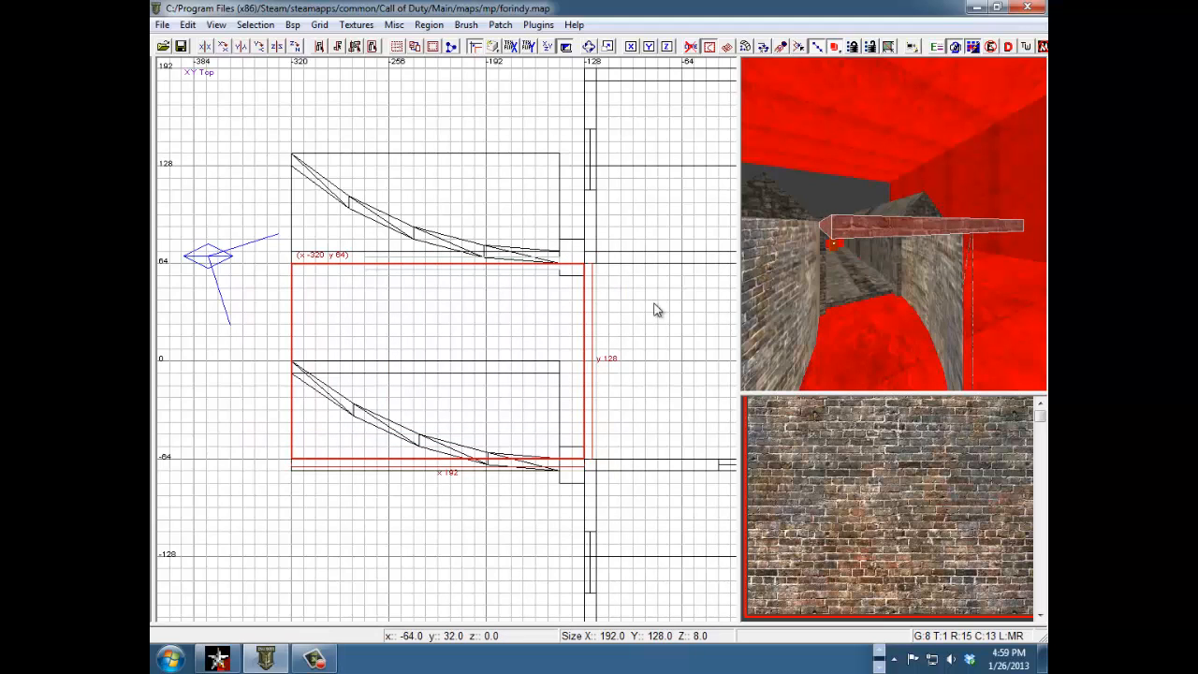
click(501, 25)
click(552, 182)
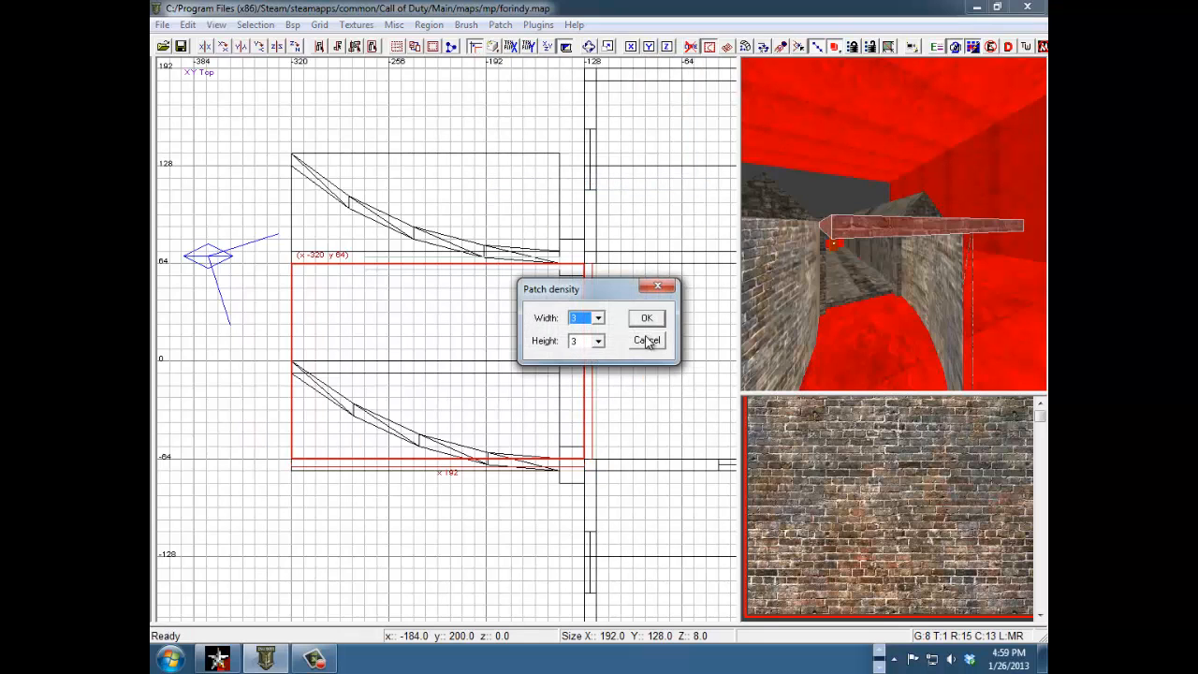
key(Return)
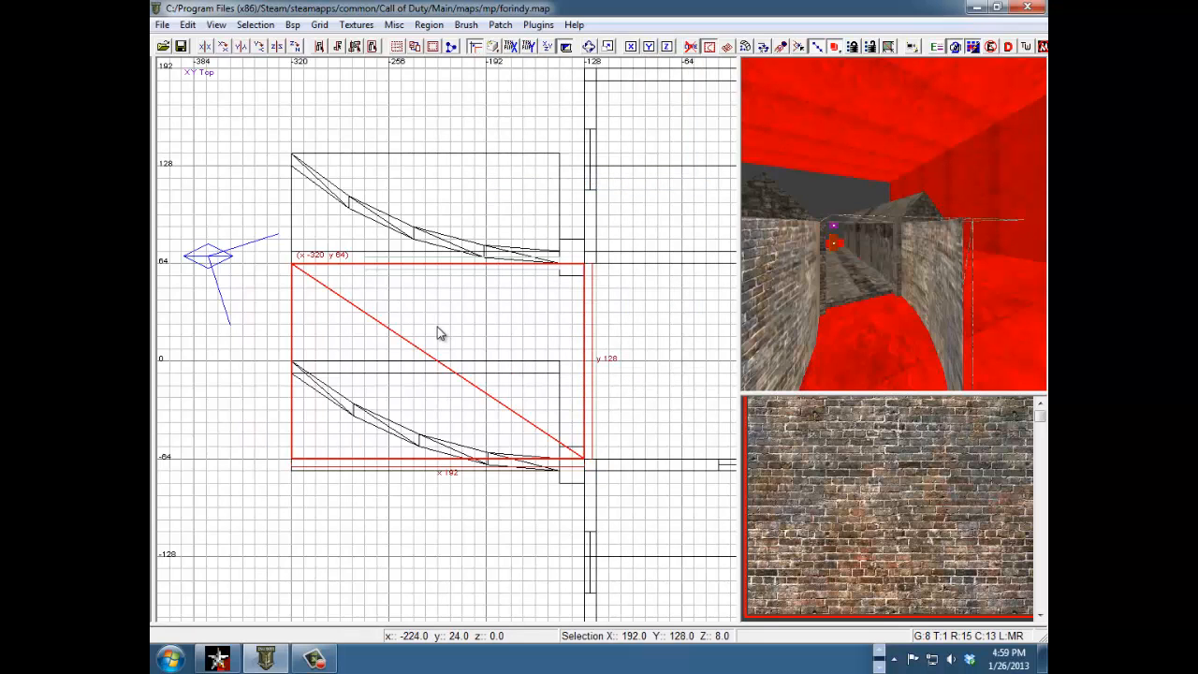
Pull the new patch's free-end control points to y 128, 64 and 0 so that end lines up with the curved walls' ends.
right_drag(295, 208, 371, 214)
key(v)
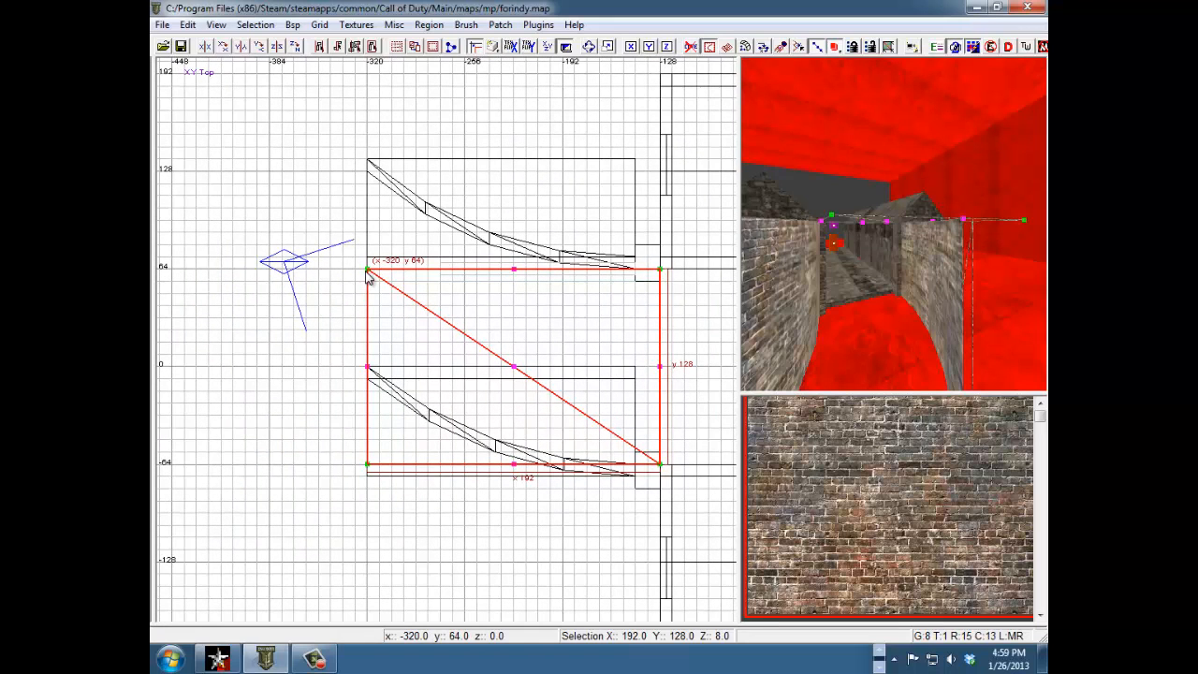
drag(368, 274, 370, 184)
drag(370, 371, 371, 281)
drag(368, 458, 370, 368)
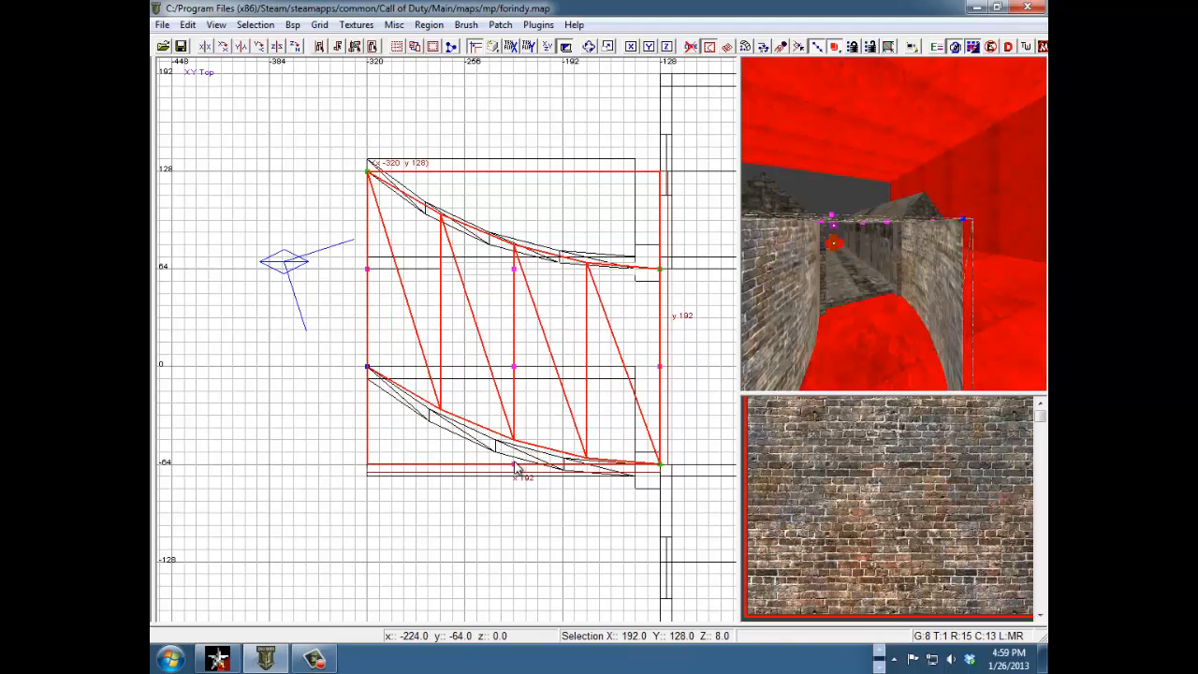
Shift the patch's middle control points to x -240 and its outermost lower middle point to y -72, and deselect it.
drag(497, 255, 490, 465)
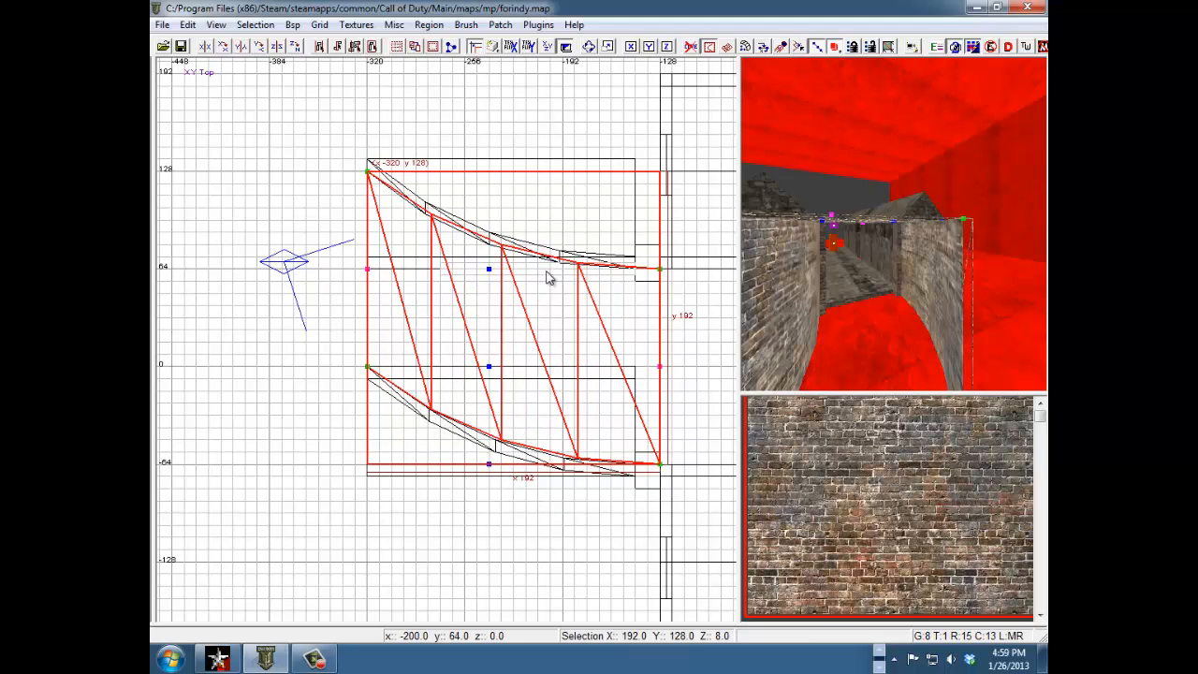
right_drag(511, 296, 519, 257)
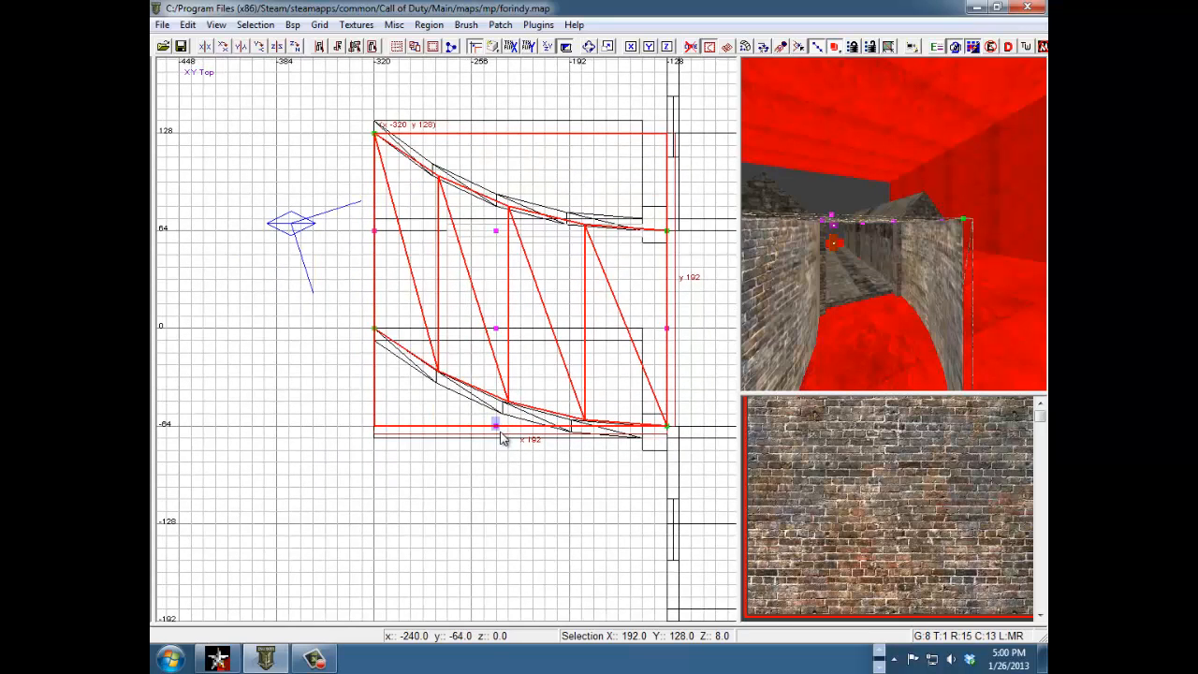
drag(496, 428, 496, 439)
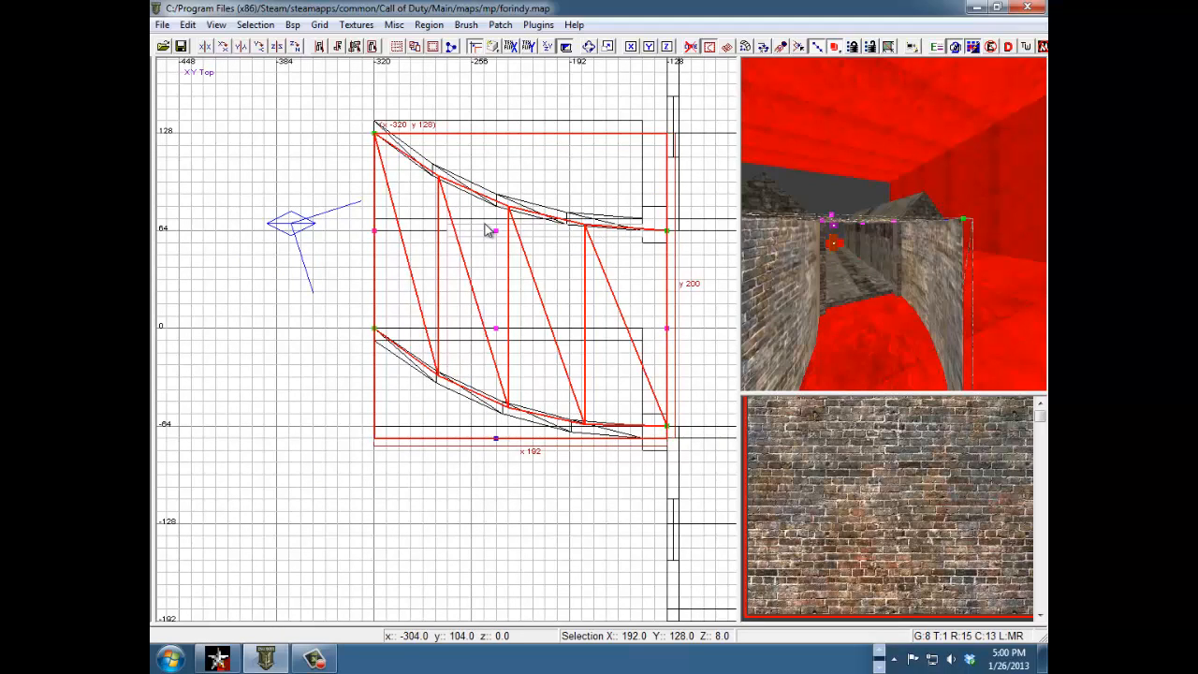
key(Escape)
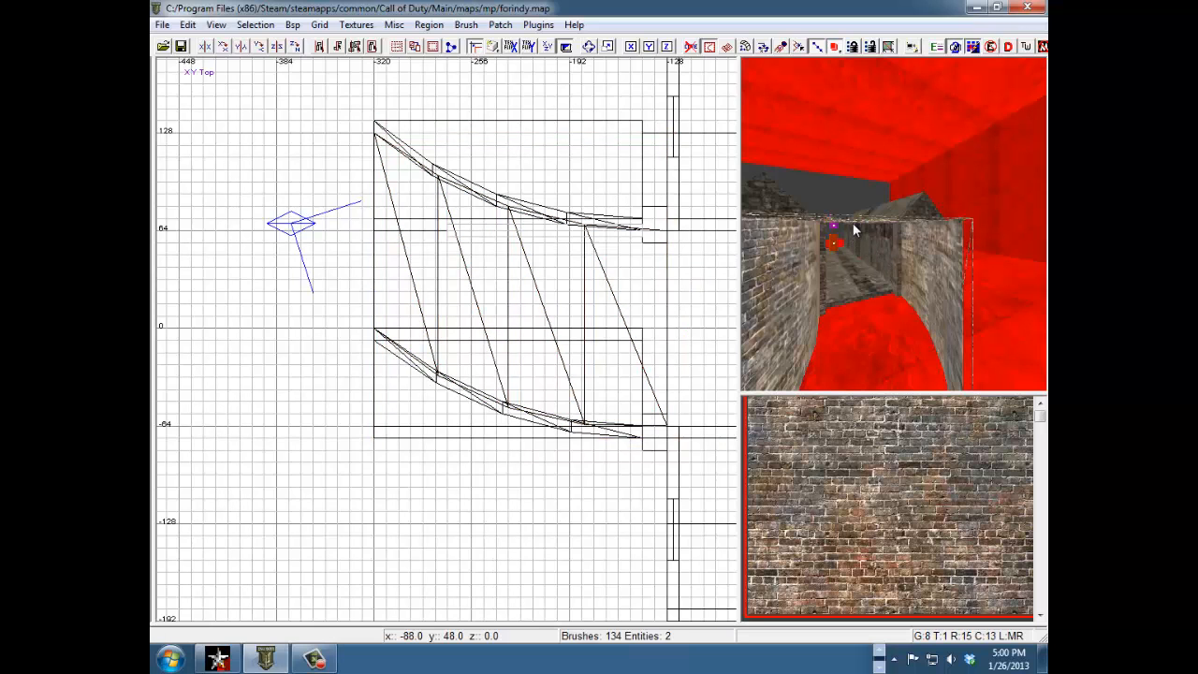
key(Escape)
Lower the wide patch between the walls to z 12 in the front view as a floor, and deselect it.
ctrl+right_drag(890, 239, 893, 245)
shift+click(867, 298)
key(ctrl+Tab)
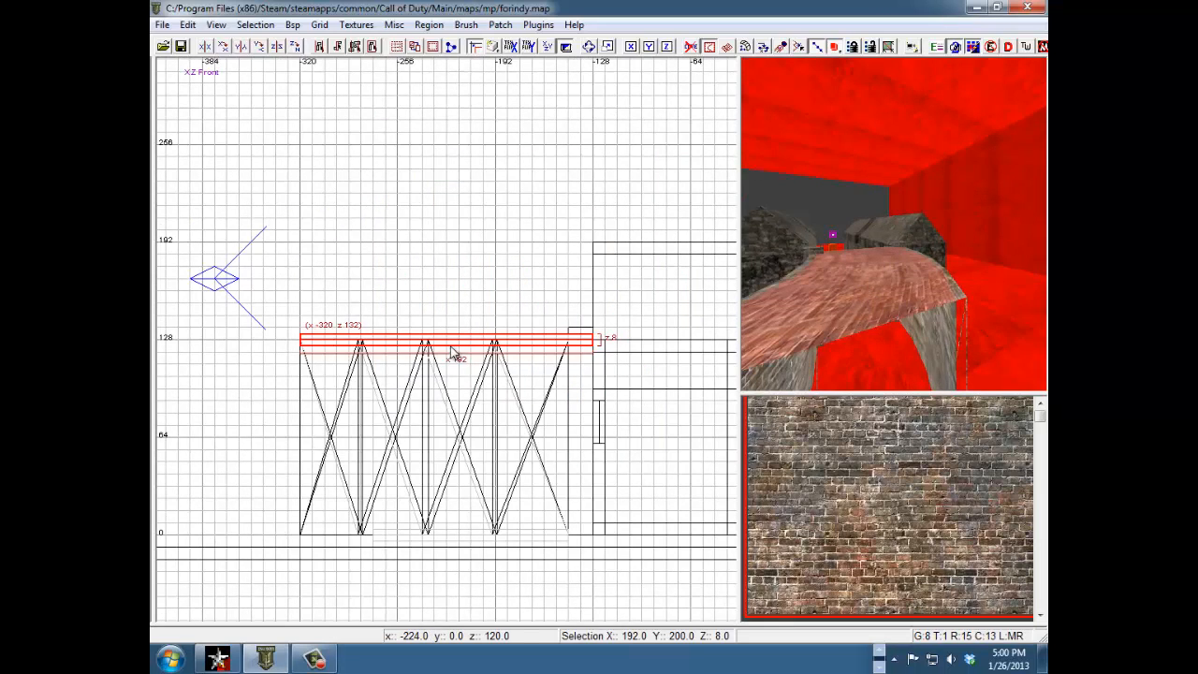
drag(452, 347, 452, 529)
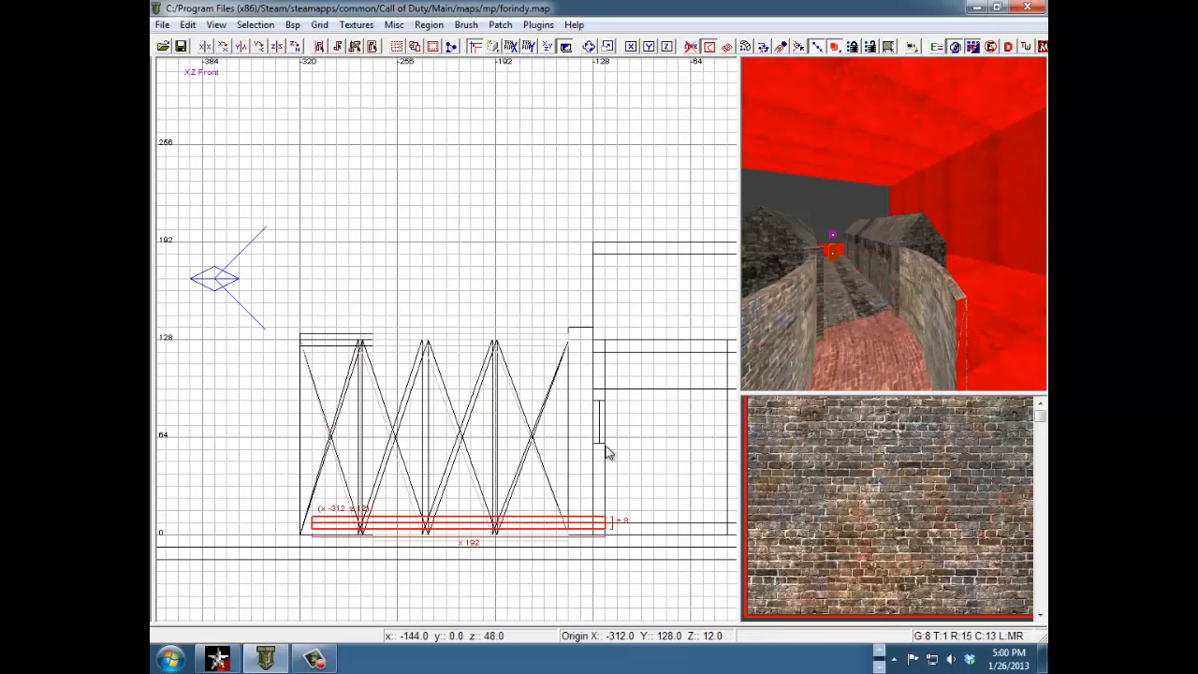
key(Escape)
Reselect the floor patch and shift it back to x -320 so it lines up with the wall ends.
ctrl+right_drag(905, 322, 904, 321)
scroll(904, 322, up, 2)
scroll(904, 322, down, 1)
shift+click(849, 347)
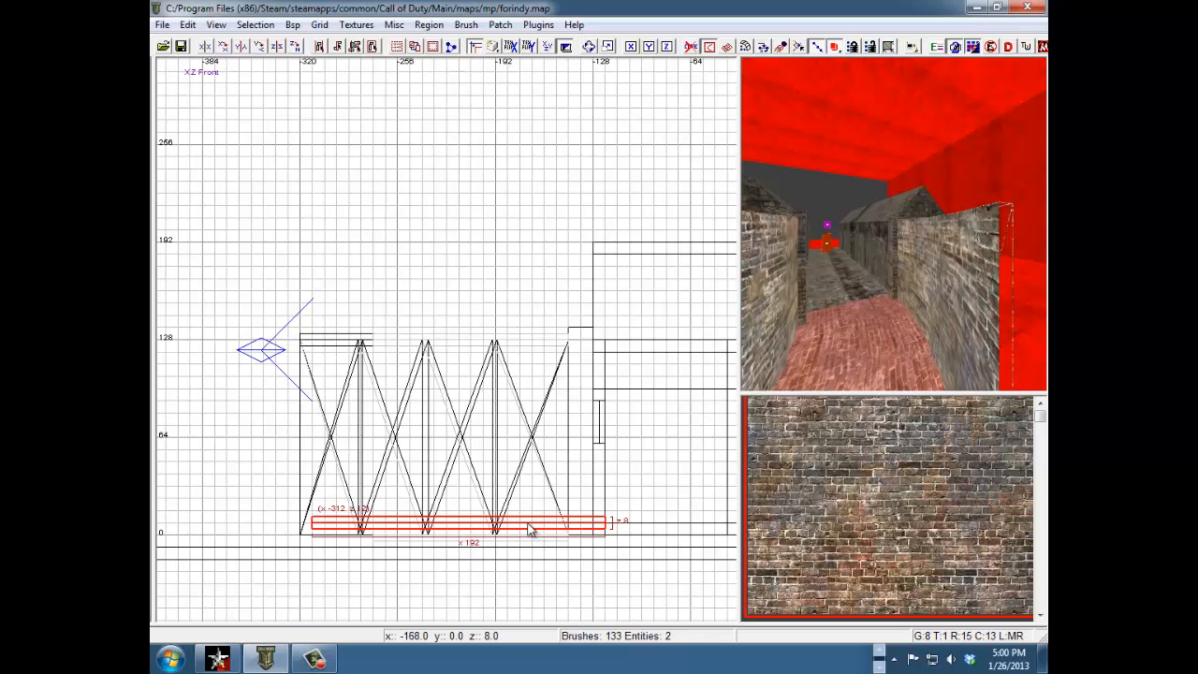
drag(531, 525, 525, 524)
key(Escape)
Examine in the top view how closely the selected floor patch's curved edge follows the wall, using a finer grid before returning to grid 8.
ctrl+right_drag(846, 335, 846, 336)
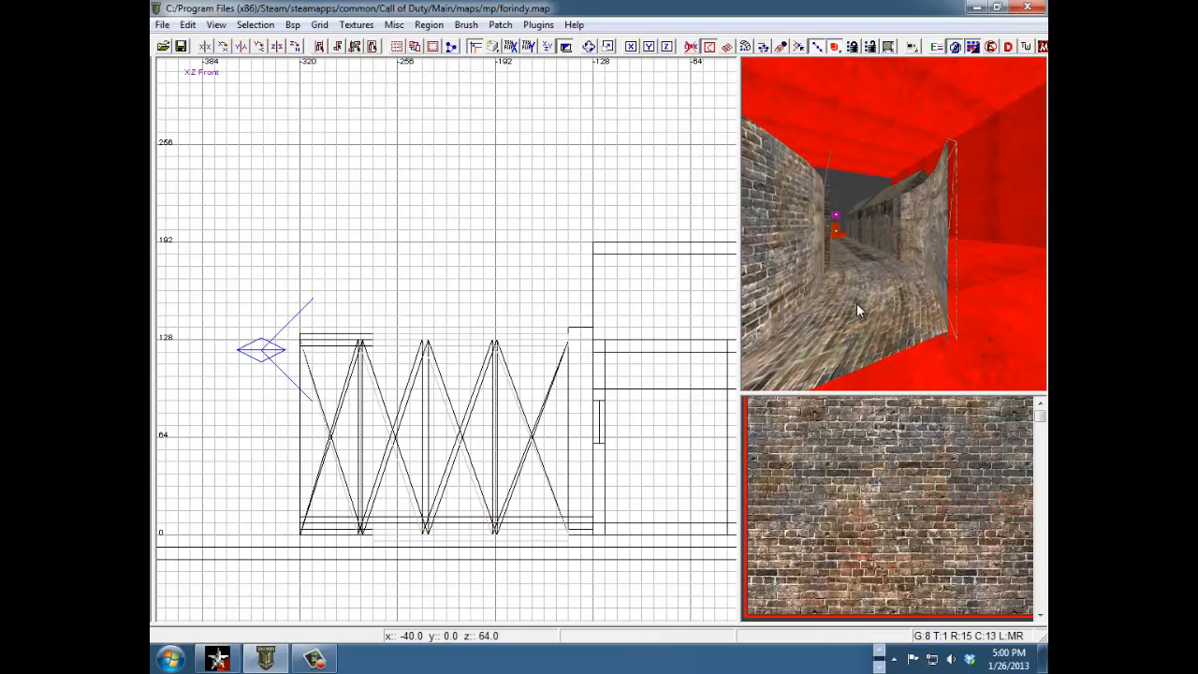
shift+click(856, 302)
key(ctrl+Tab)
key(ctrl+Tab)
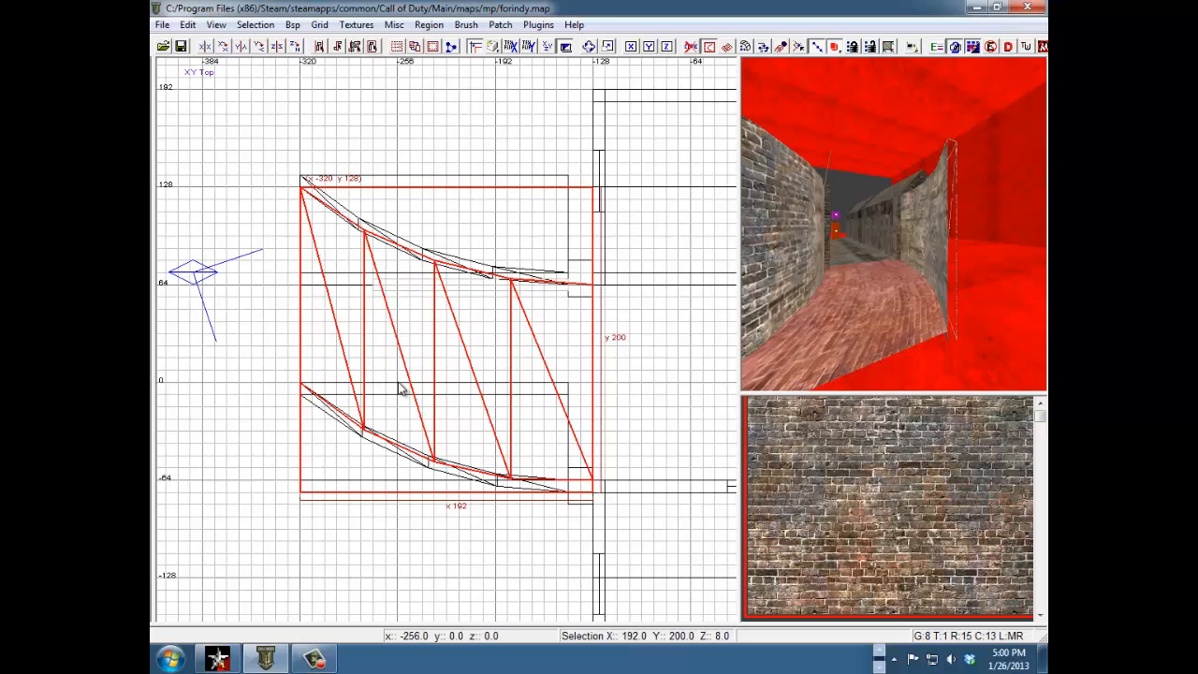
scroll(401, 389, up, 3)
scroll(400, 383, up, 1)
right_drag(385, 392, 358, 304)
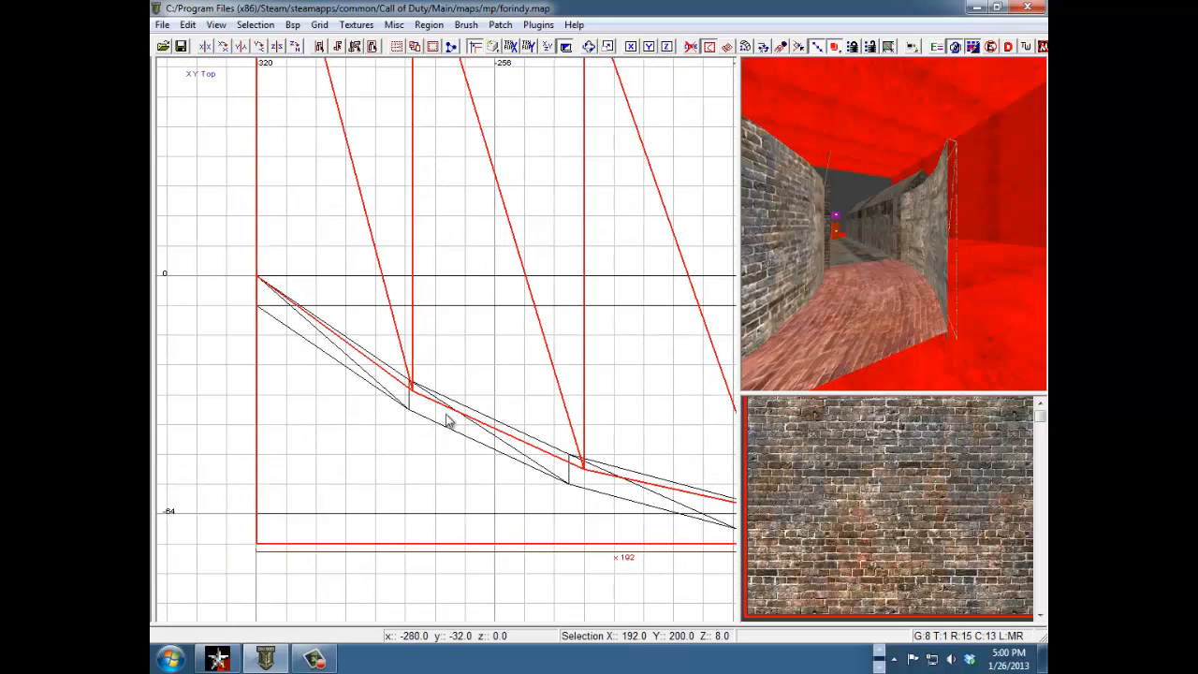
scroll(426, 399, up, 4)
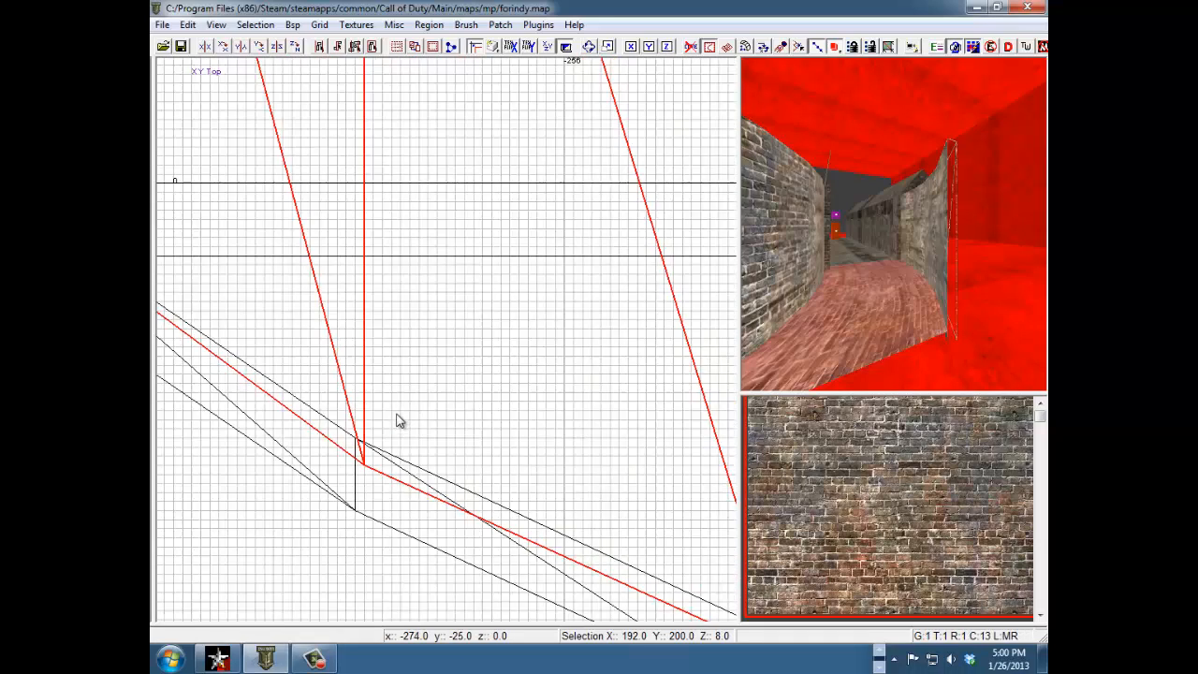
right_drag(439, 417, 224, 322)
scroll(450, 424, up, 1)
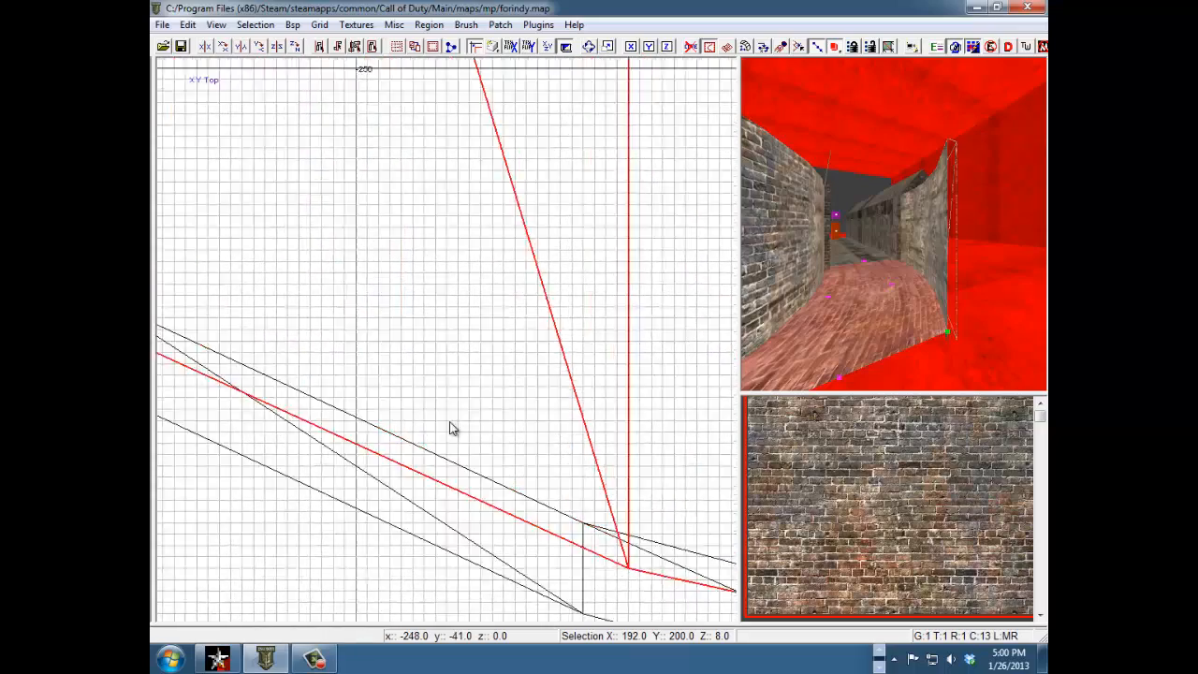
scroll(451, 424, down, 4)
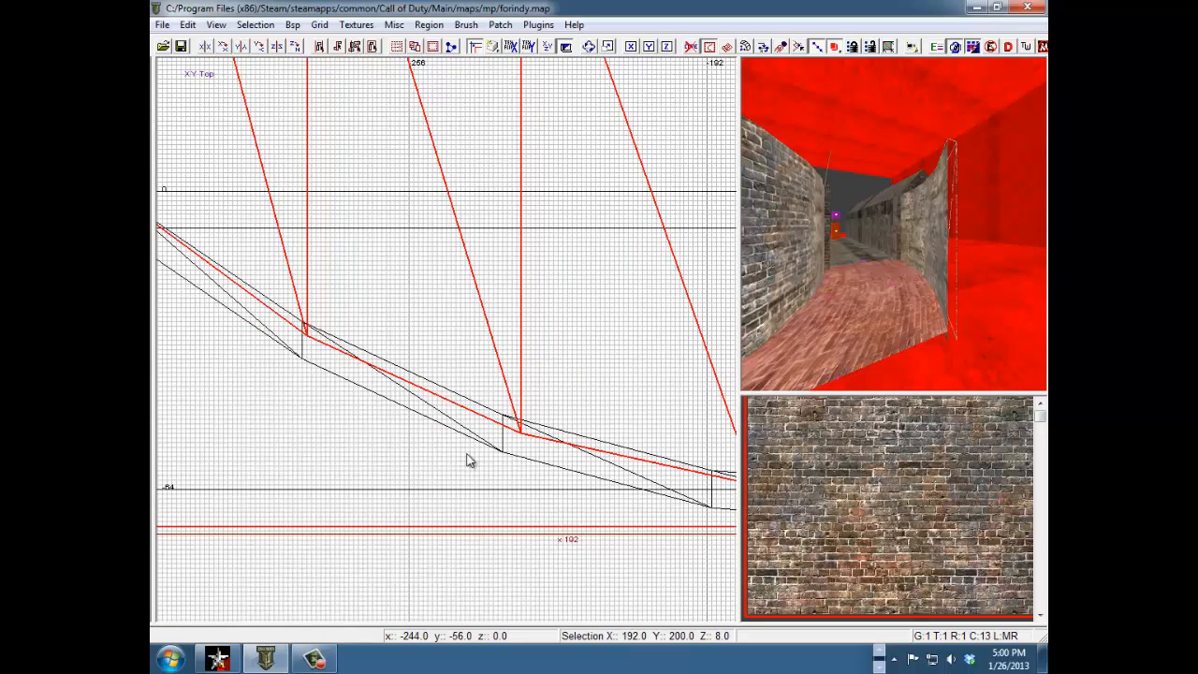
key(3)
key(4)
right_drag(555, 383, 542, 443)
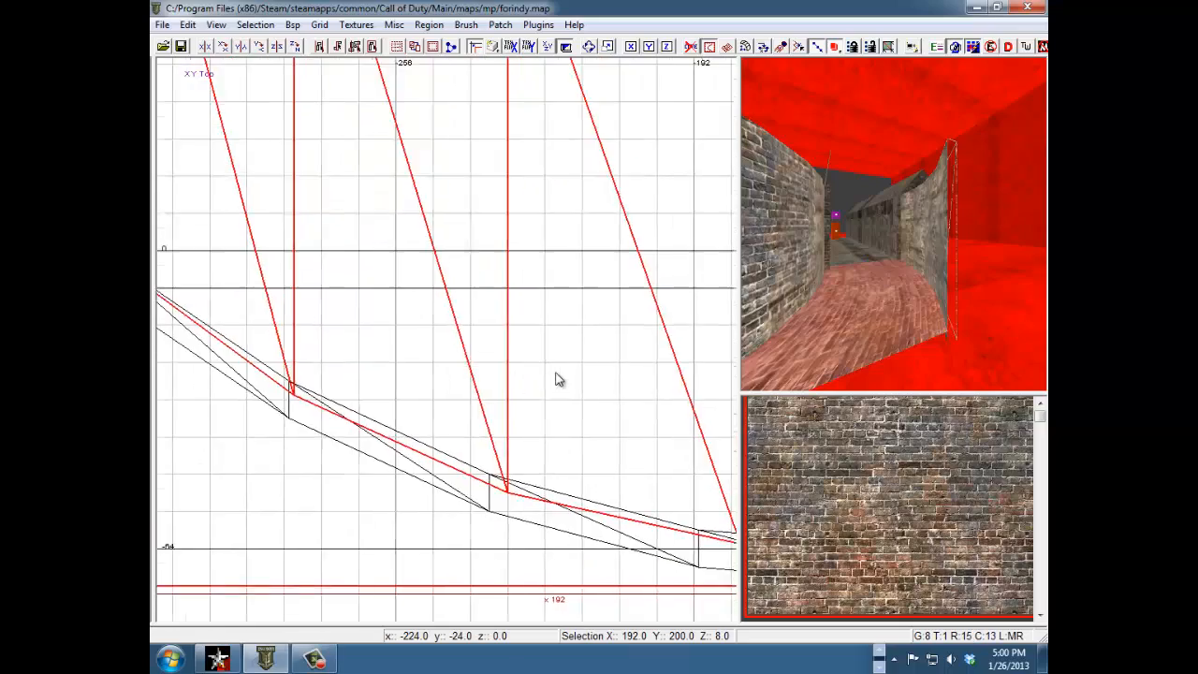
scroll(557, 379, down, 1)
key(ctrl+Tab)
scroll(556, 373, down, 5)
key(ctrl+Tab)
key(ctrl+Tab)
scroll(556, 373, up, 2)
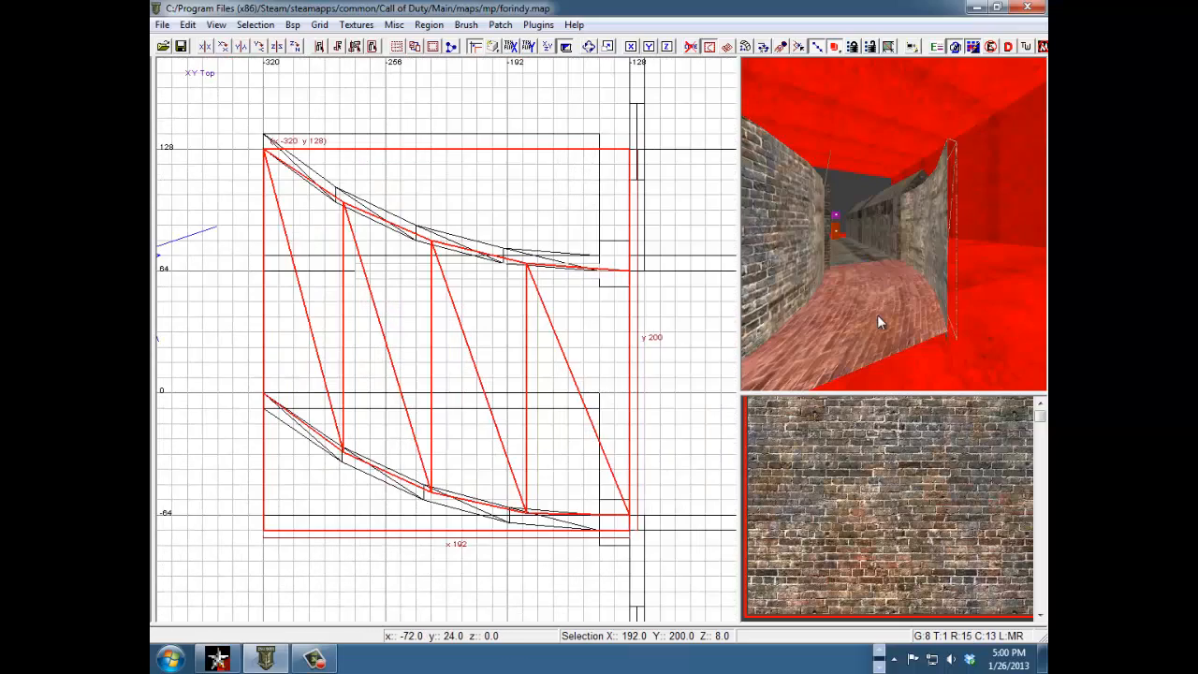
key(Escape)
Try the Natural, Fit and CAP patch texture mappings on the floor patch in the Surface inspector, keep Natural, and deselect the patch.
scroll(877, 316, down, 1)
right_drag(877, 316, 882, 315)
right_drag(910, 262, 865, 331)
shift+click(871, 335)
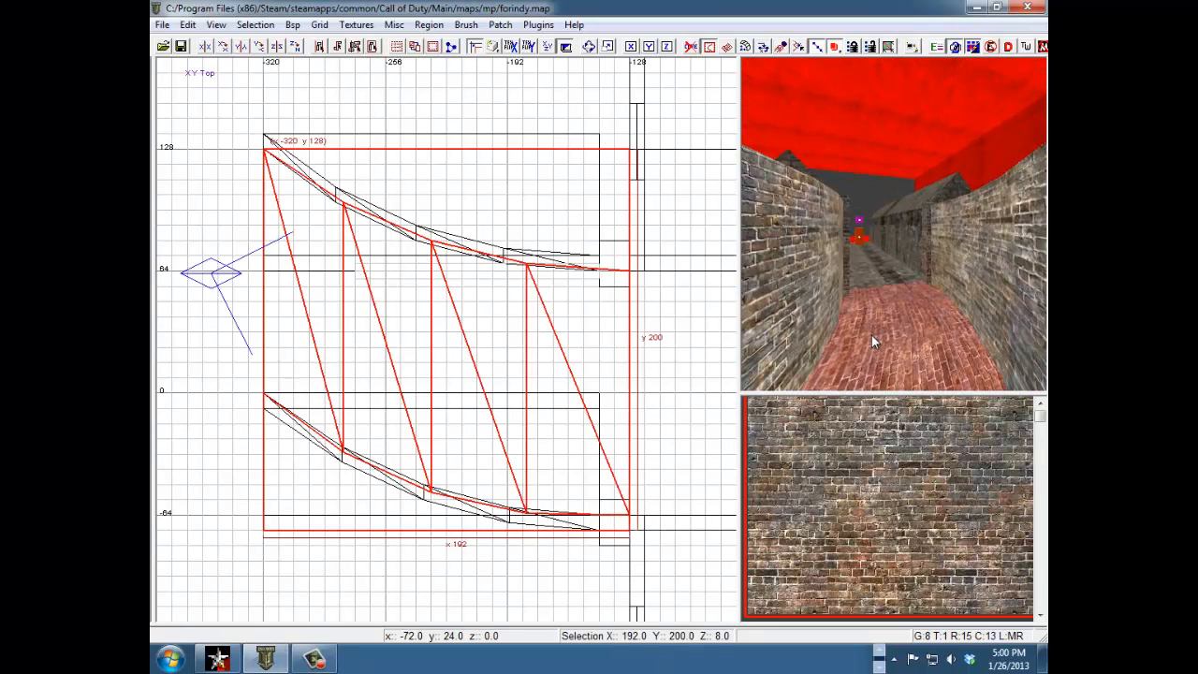
key(s)
drag(488, 138, 585, 100)
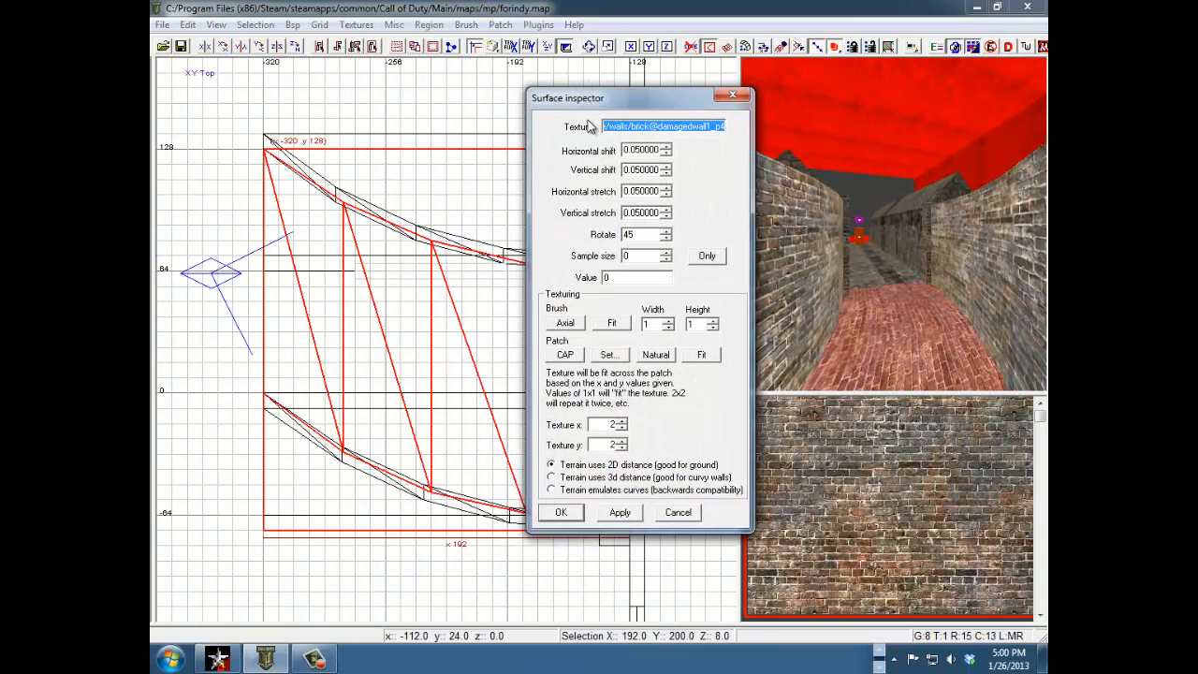
click(652, 358)
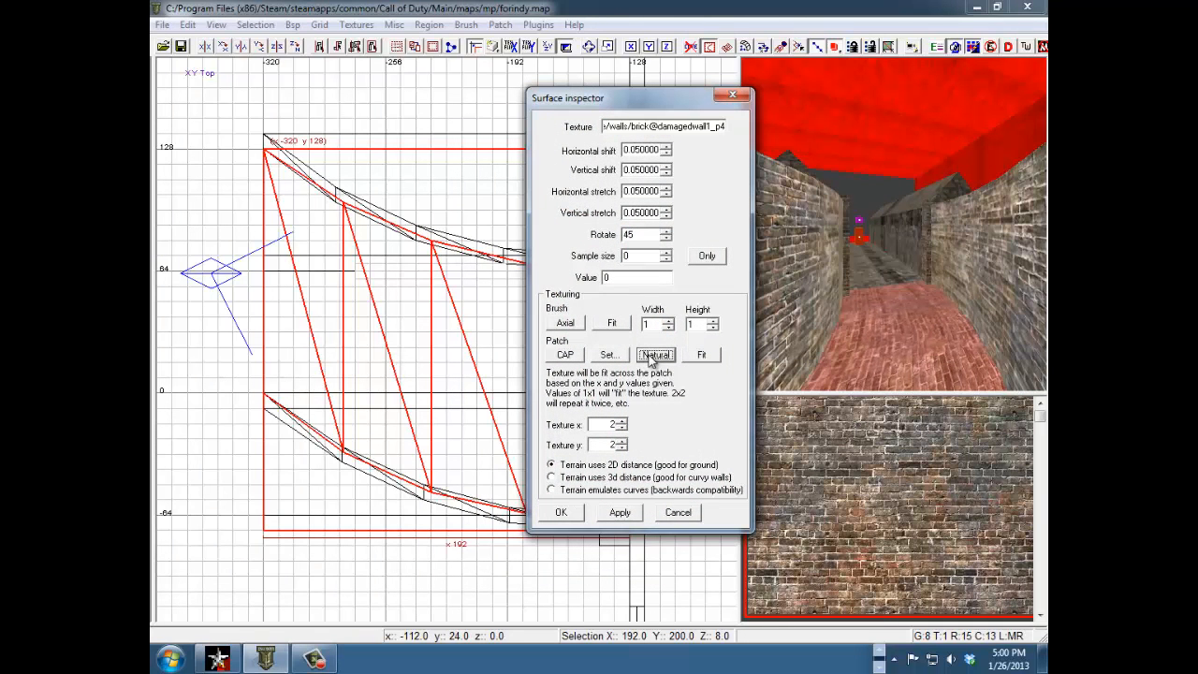
click(622, 360)
click(704, 356)
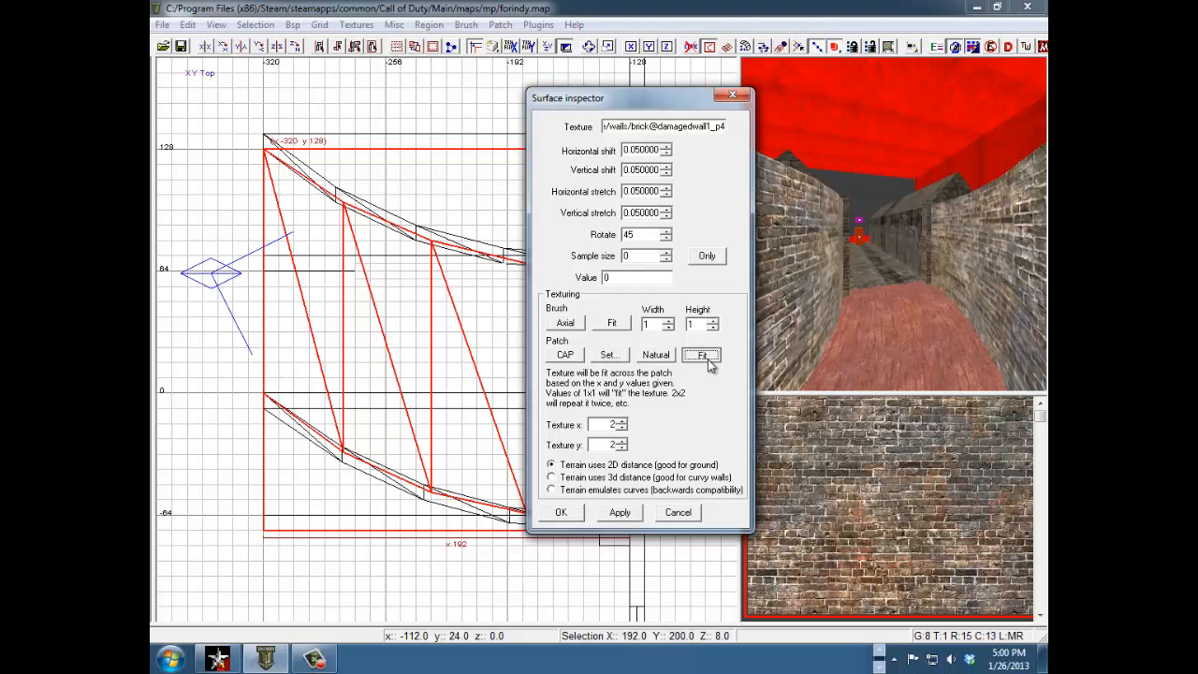
click(566, 359)
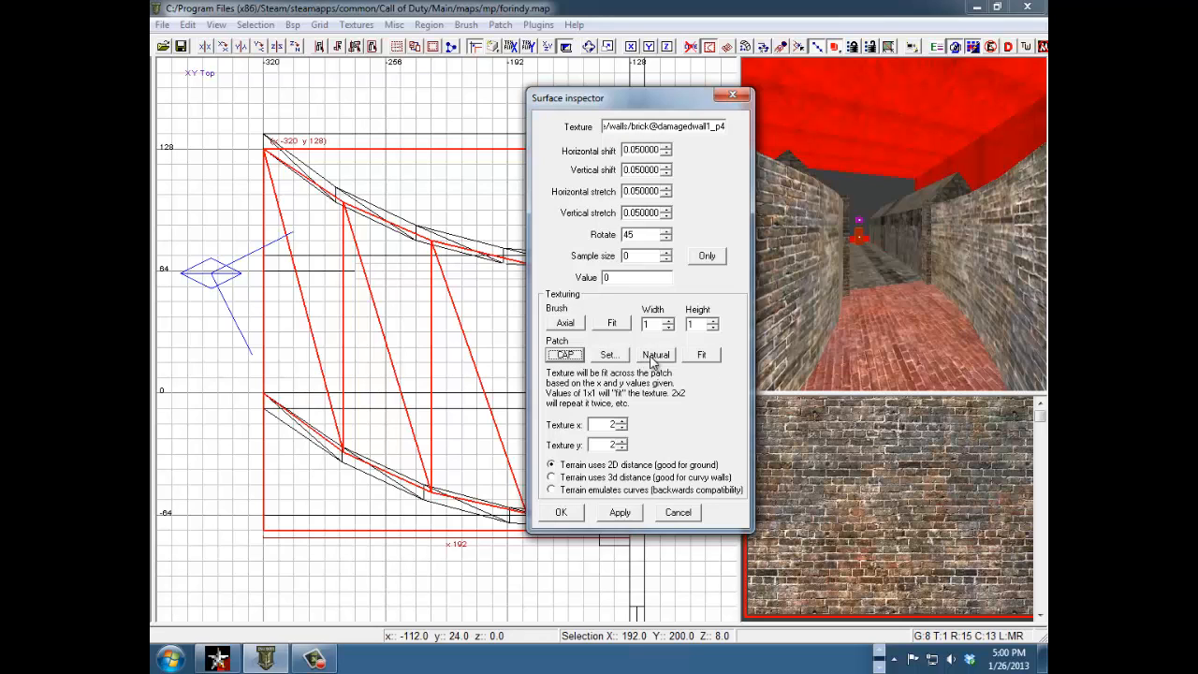
click(654, 360)
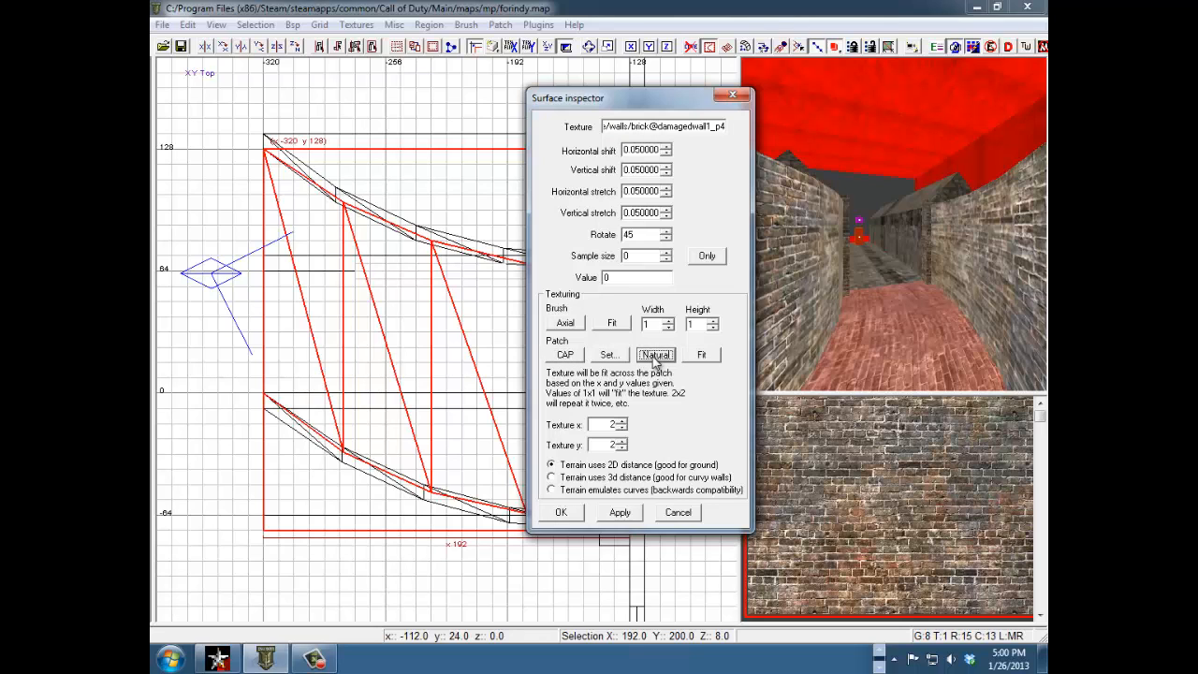
click(564, 515)
key(Escape)
Select the curved wall patches starting at x -320, y 0 and apply the Natural texture mapping to them, and deselect them.
right_drag(848, 325, 899, 301)
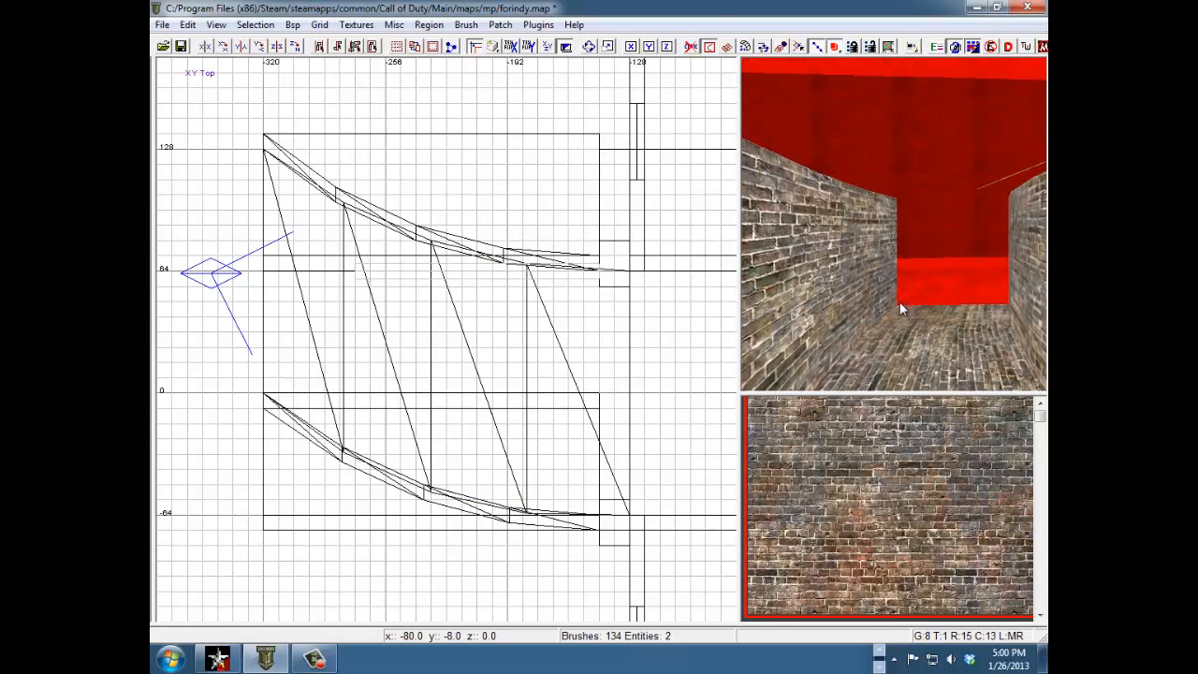
shift+click(844, 274)
right_drag(844, 275, 862, 293)
shift+click(848, 322)
key(s)
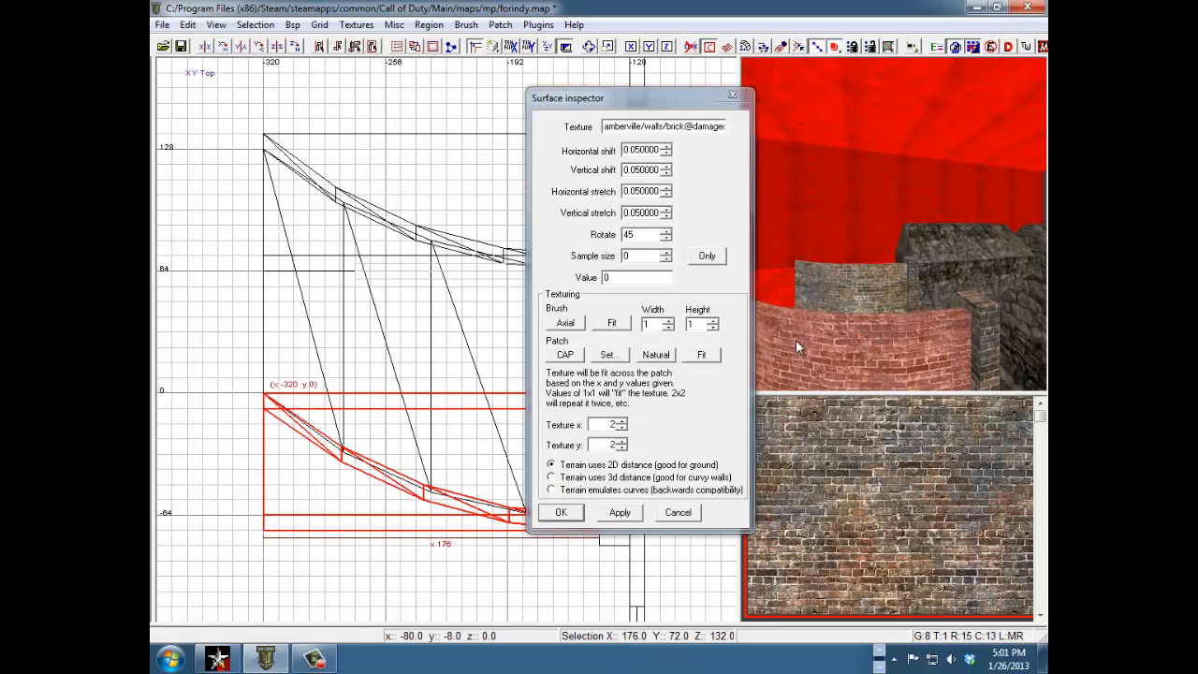
click(656, 355)
click(573, 514)
key(Escape)
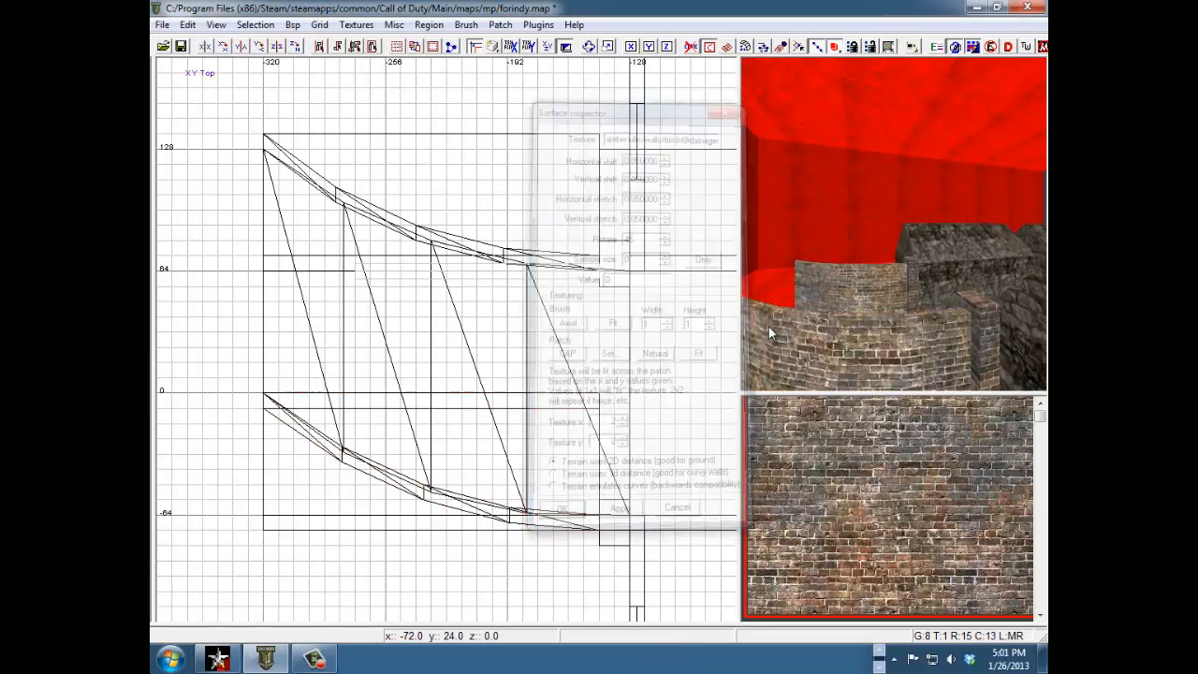
right_drag(769, 329, 871, 329)
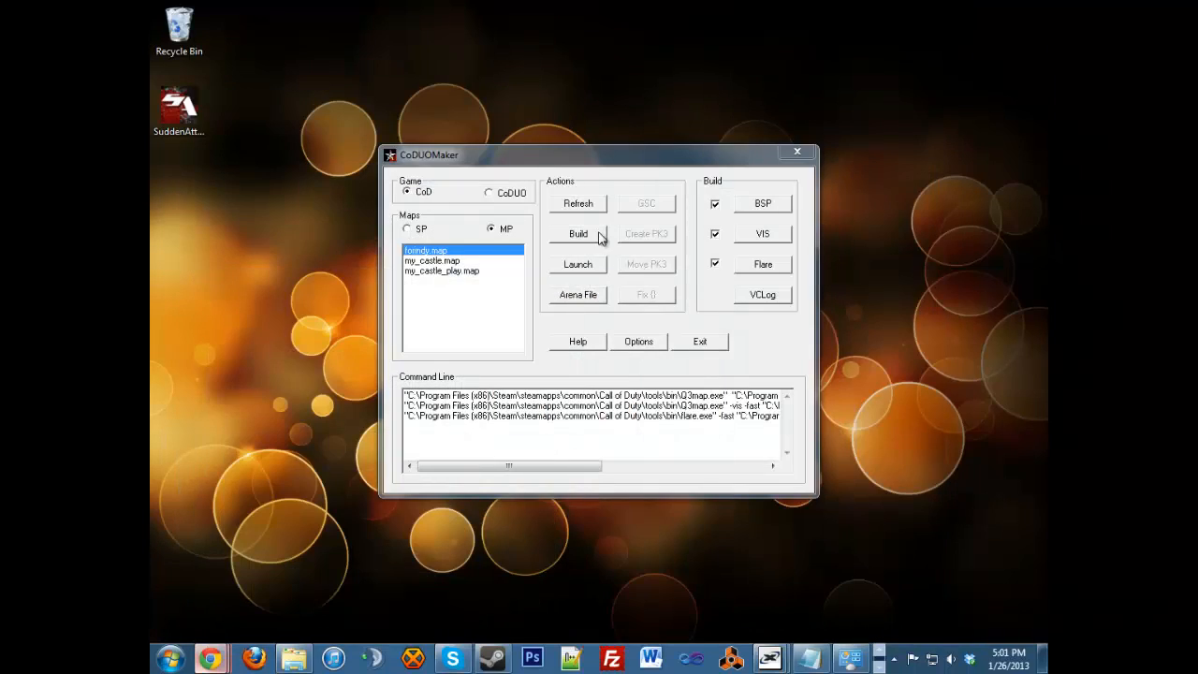
Switch to CoDUOMaker, refresh the multiplayer map list, and start building forindy.map with BSP, VIS and Flare enabled.
click(570, 203)
click(497, 250)
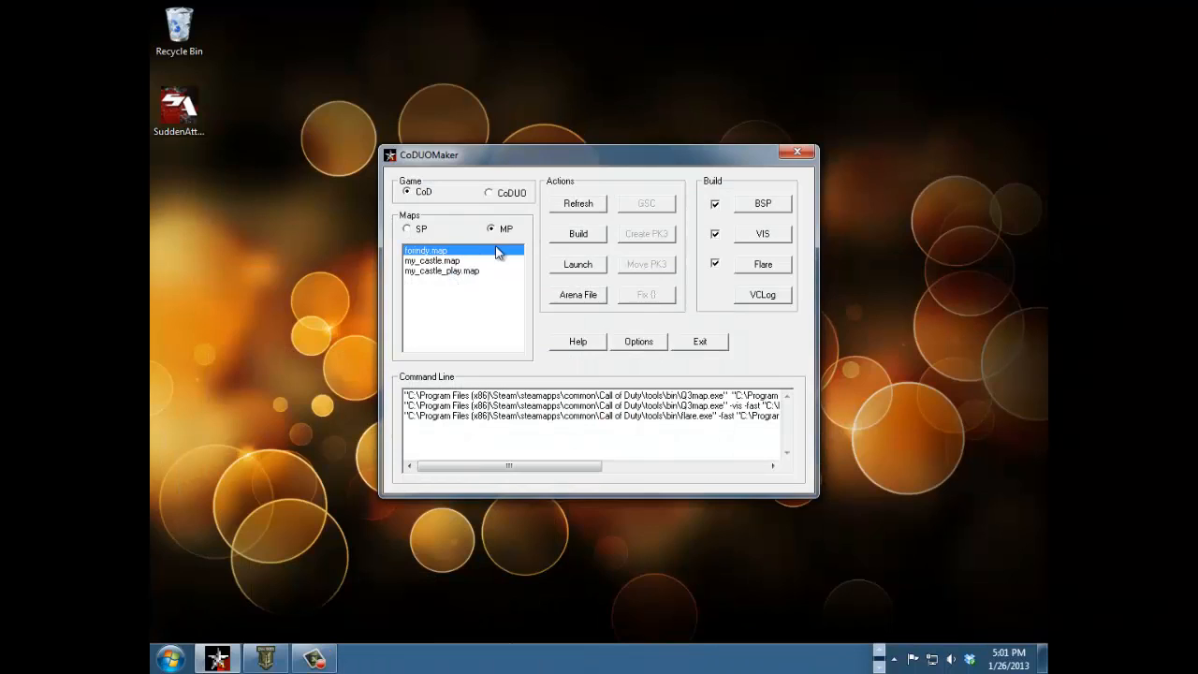
click(595, 234)
click(563, 524)
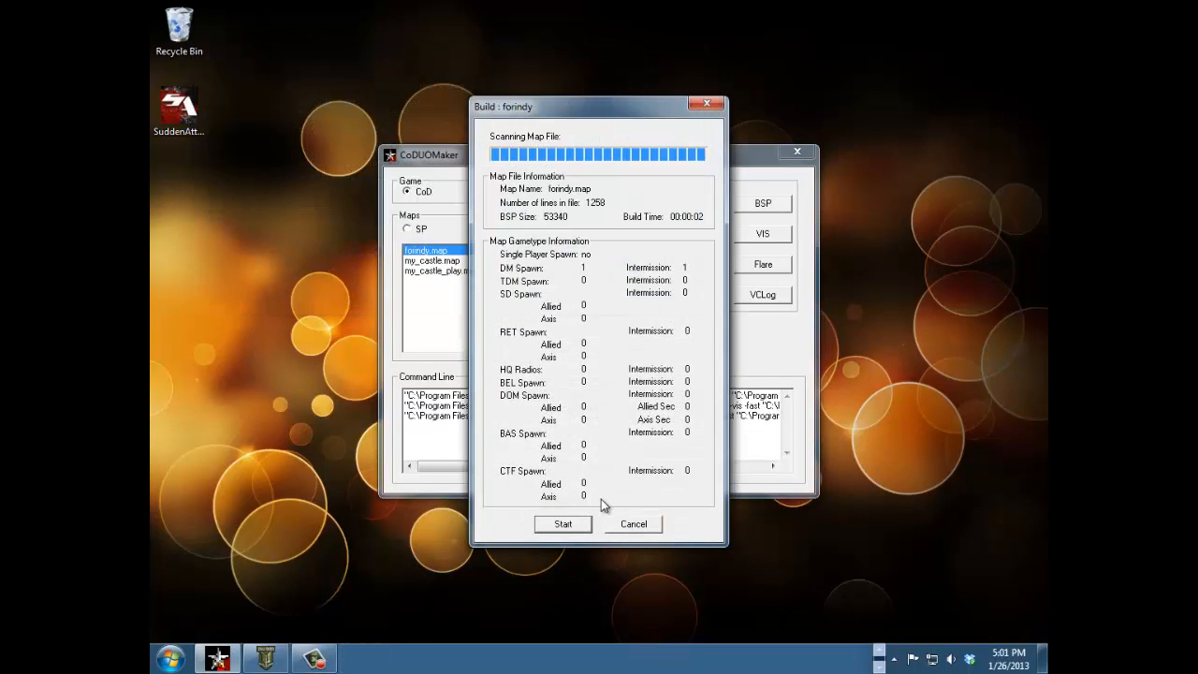
Close the build dialog, switch to Windows Explorer, and open forindy.pk3 from the Call of Duty Main folder in 7-Zip.
click(636, 526)
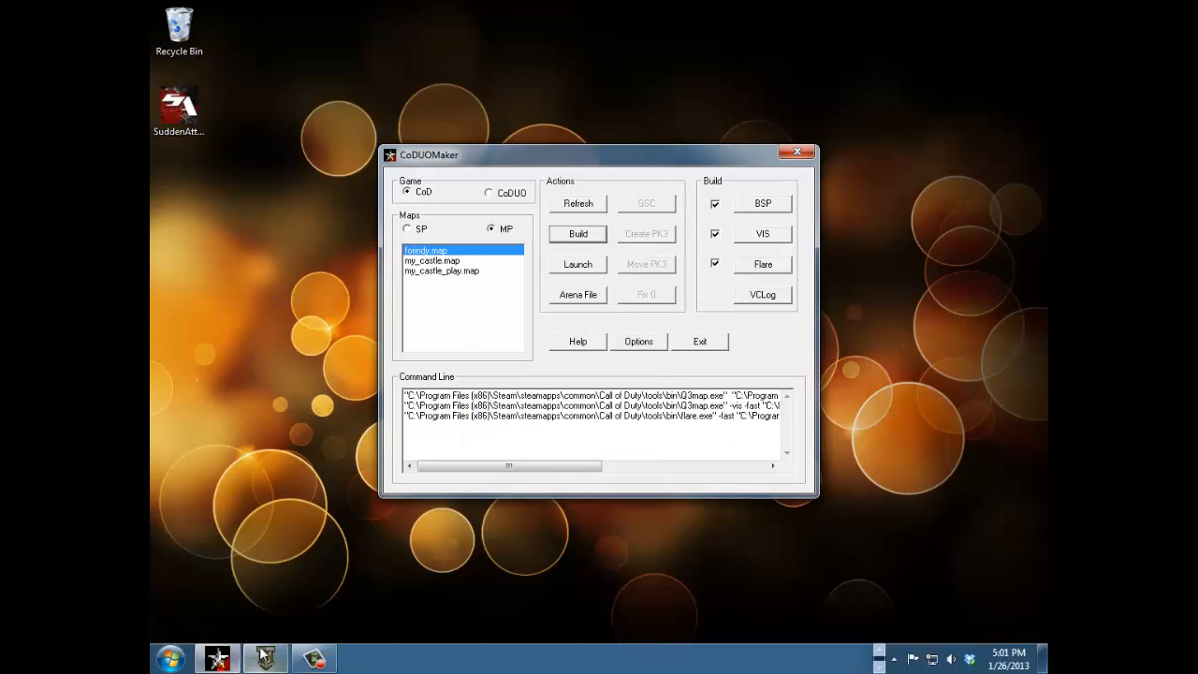
click(878, 658)
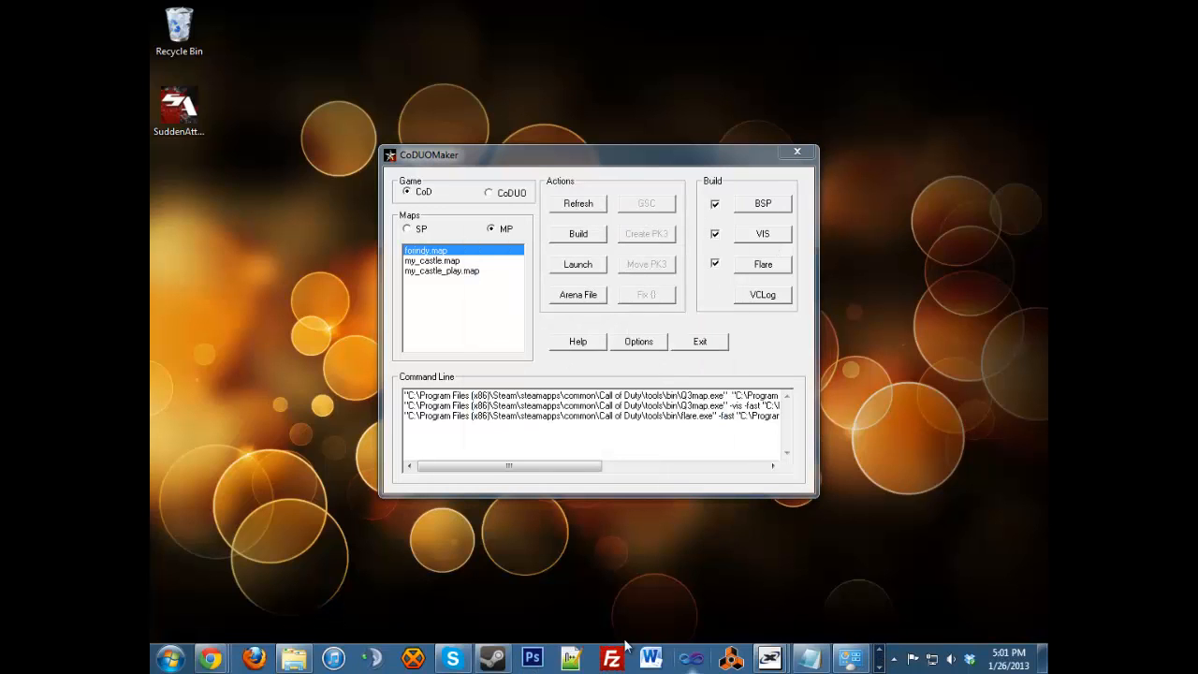
click(294, 660)
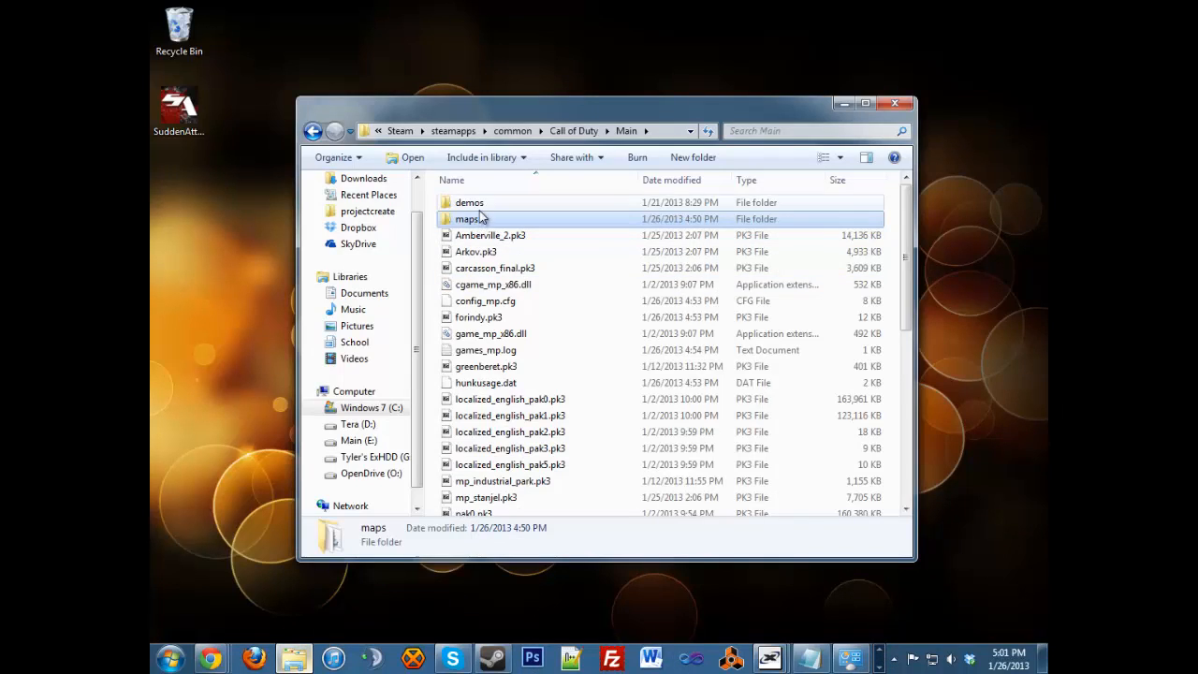
double_click(477, 214)
double_click(462, 203)
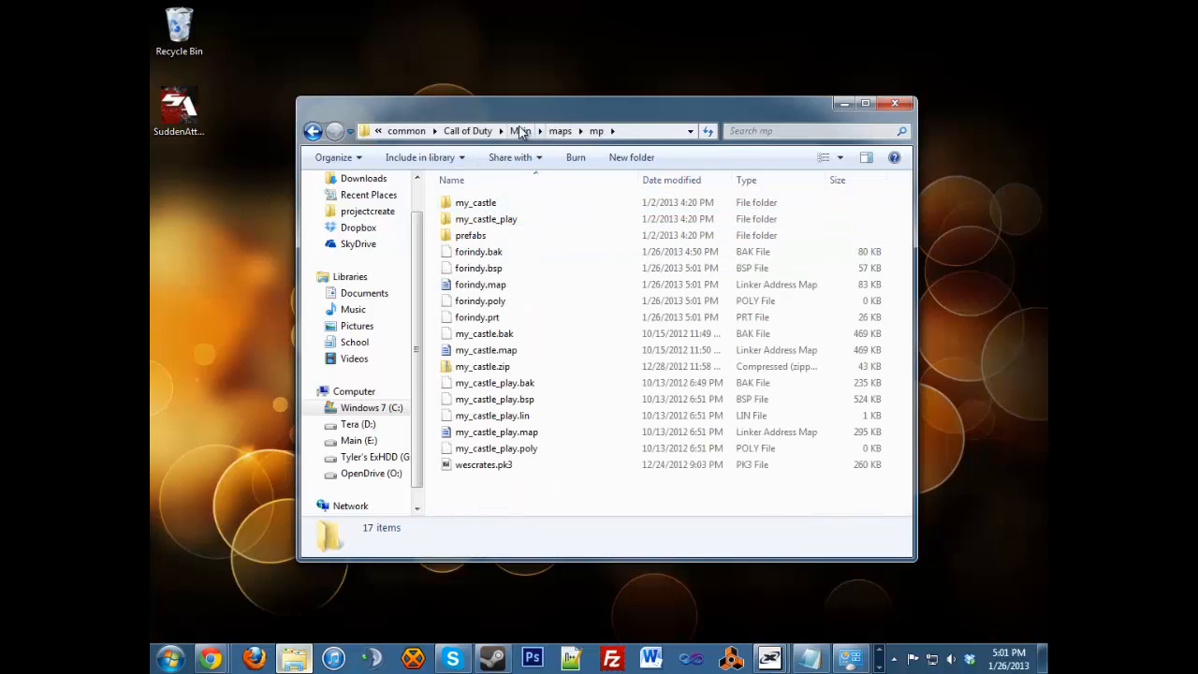
key(BackSpace)
key(BackSpace)
double_click(478, 317)
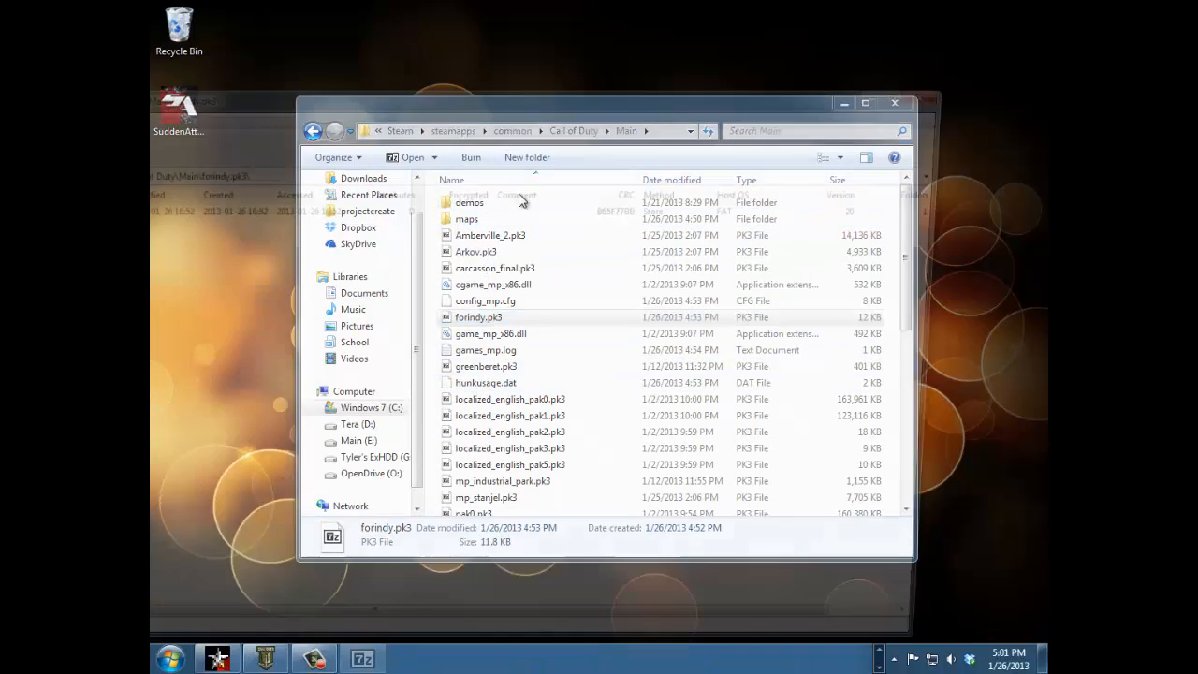
Show the Main\maps\mp folder beside the forindy.pk3 archive and browse the archive to its own maps\mp folder.
drag(503, 122, 845, 109)
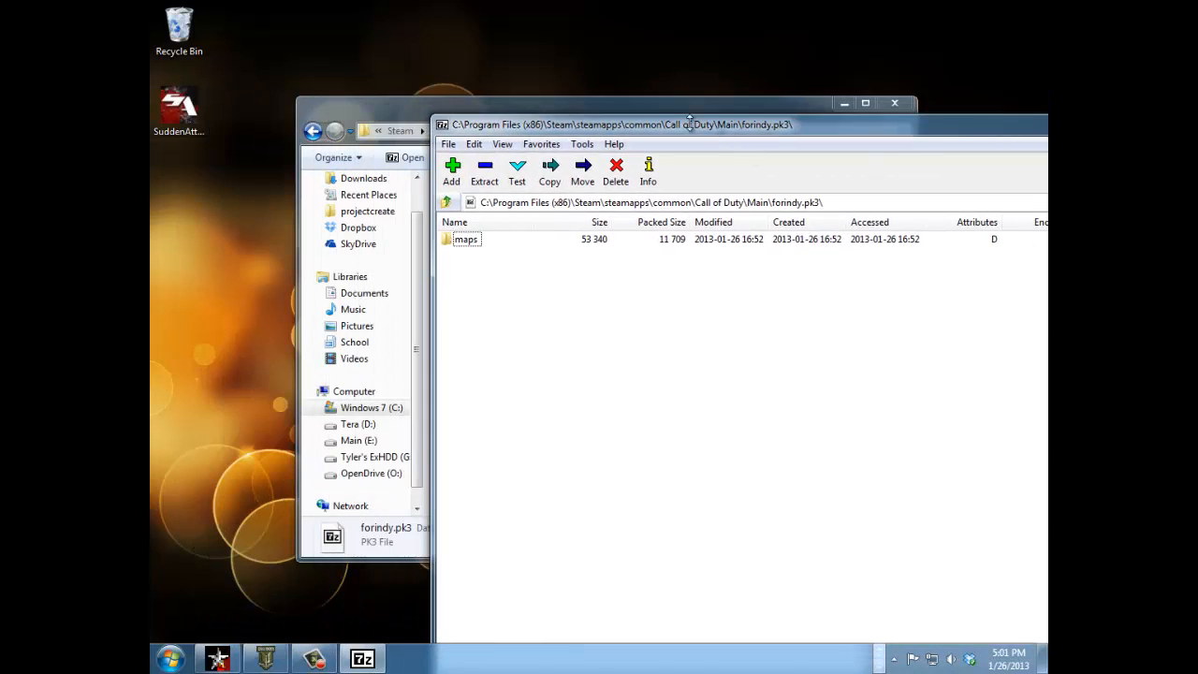
click(647, 107)
double_click(466, 219)
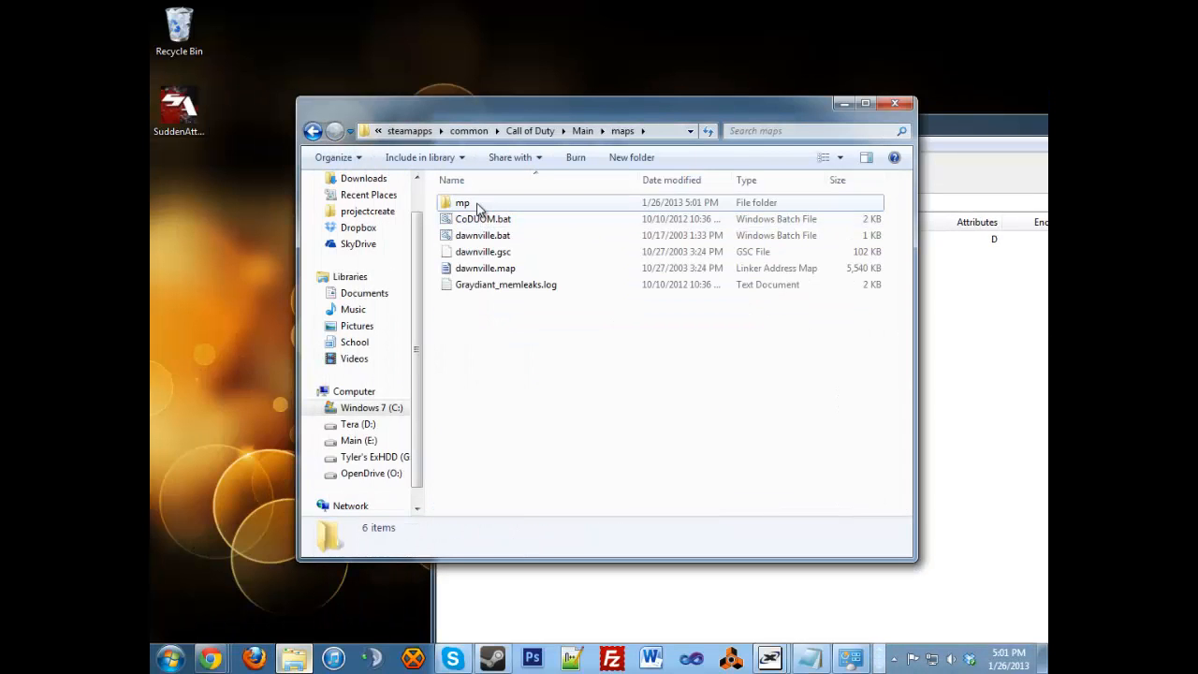
double_click(477, 208)
drag(472, 103, 308, 74)
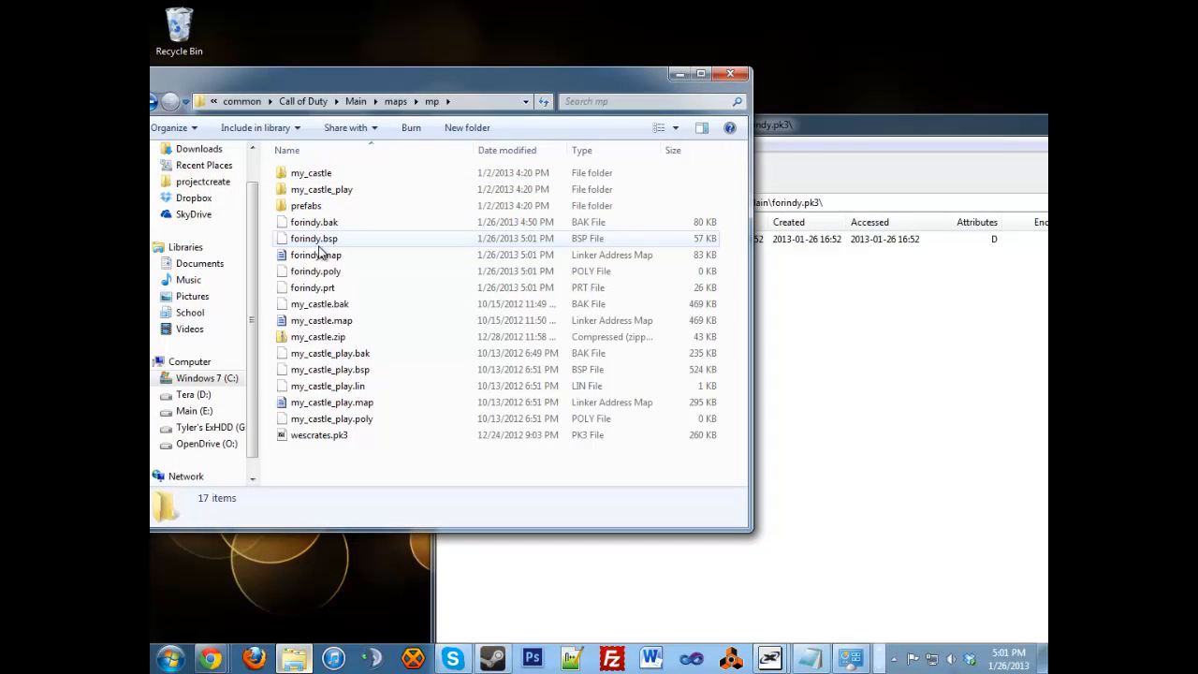
click(790, 262)
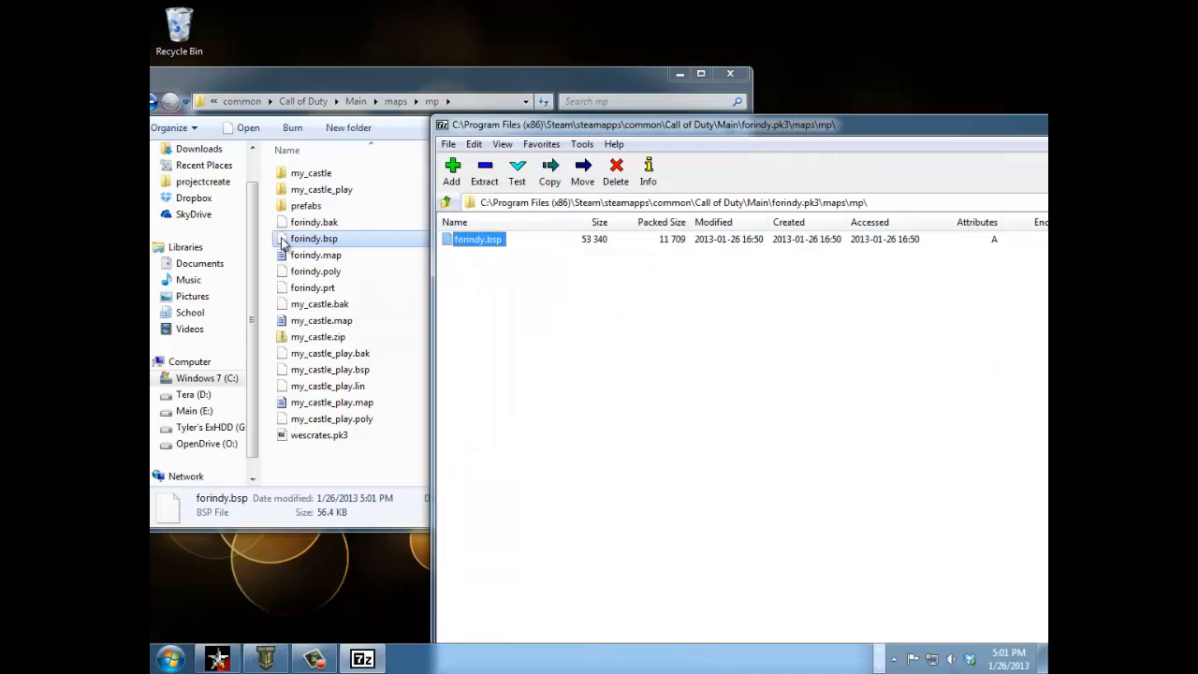
Replace forindy.bsp inside the archive with the newly compiled forindy.bsp from the mp folder, and close both windows.
drag(284, 242, 588, 300)
click(578, 395)
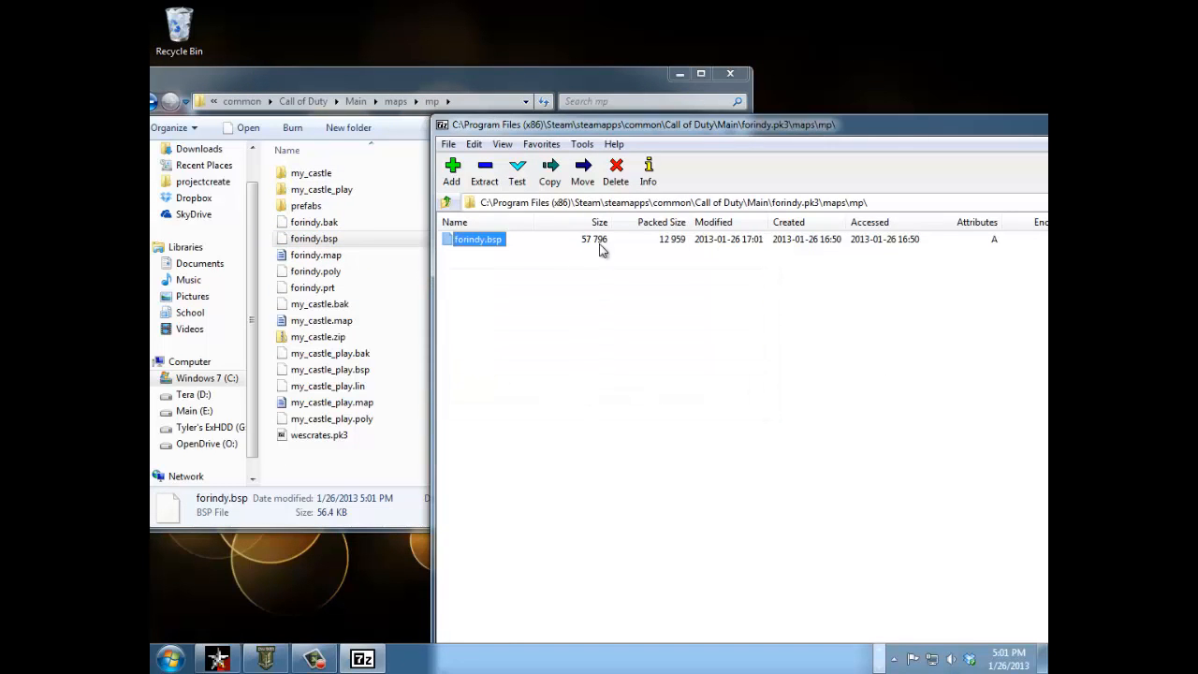
drag(573, 126, 156, 144)
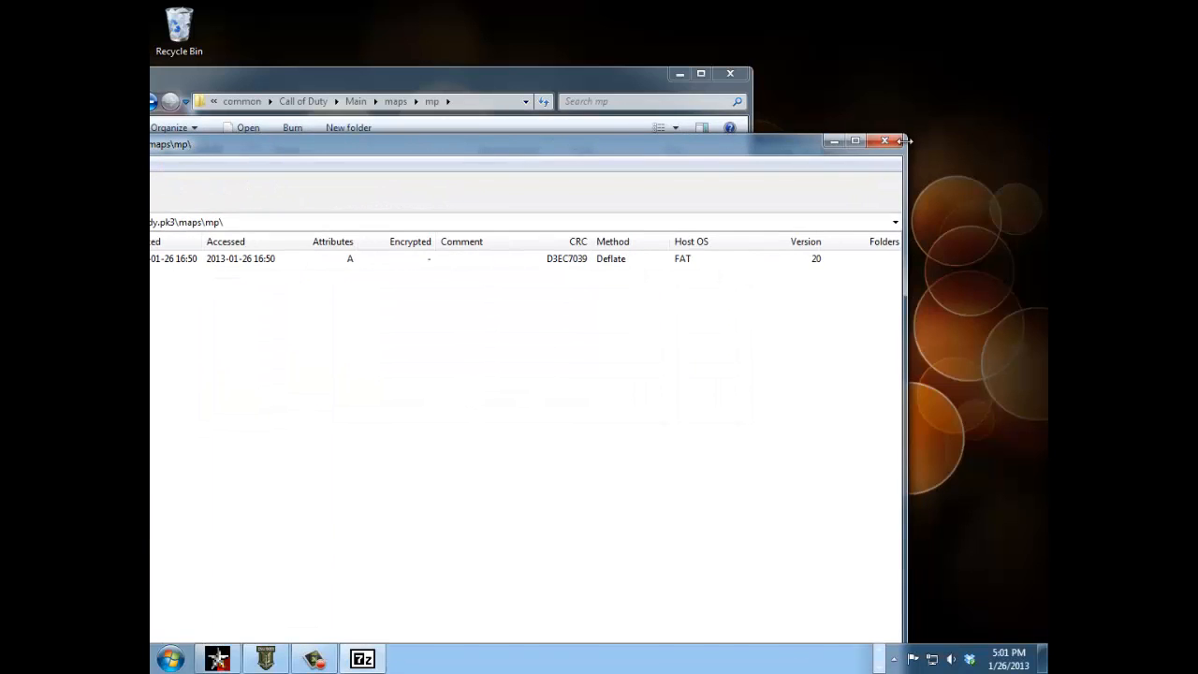
click(898, 140)
click(780, 93)
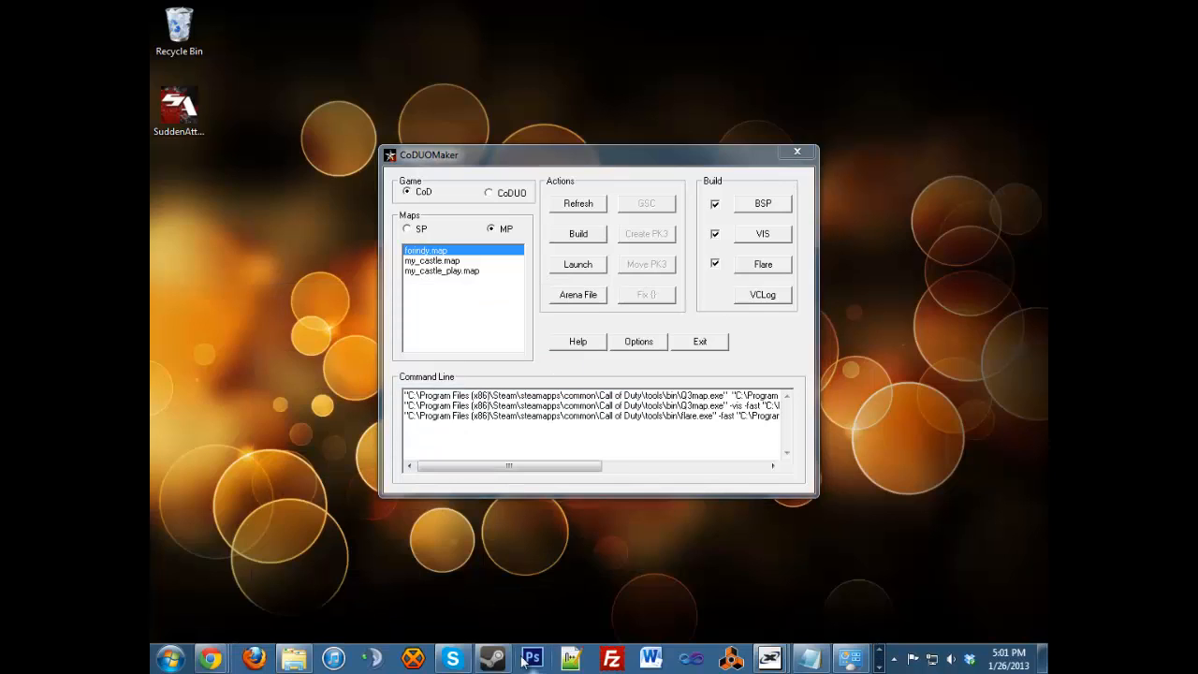
Switch to Steam, launch Call of Duty Multiplayer, and load the forindy map with the console command /map forindy.
click(492, 658)
click(381, 134)
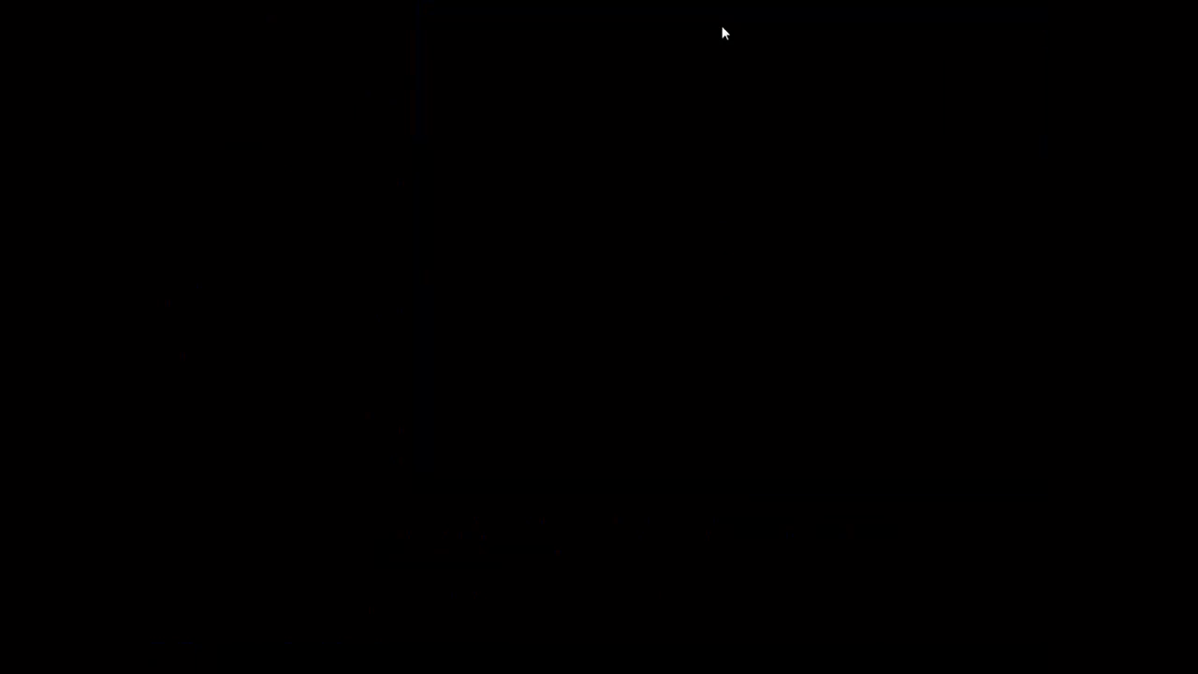
key(grave)
text(/map)
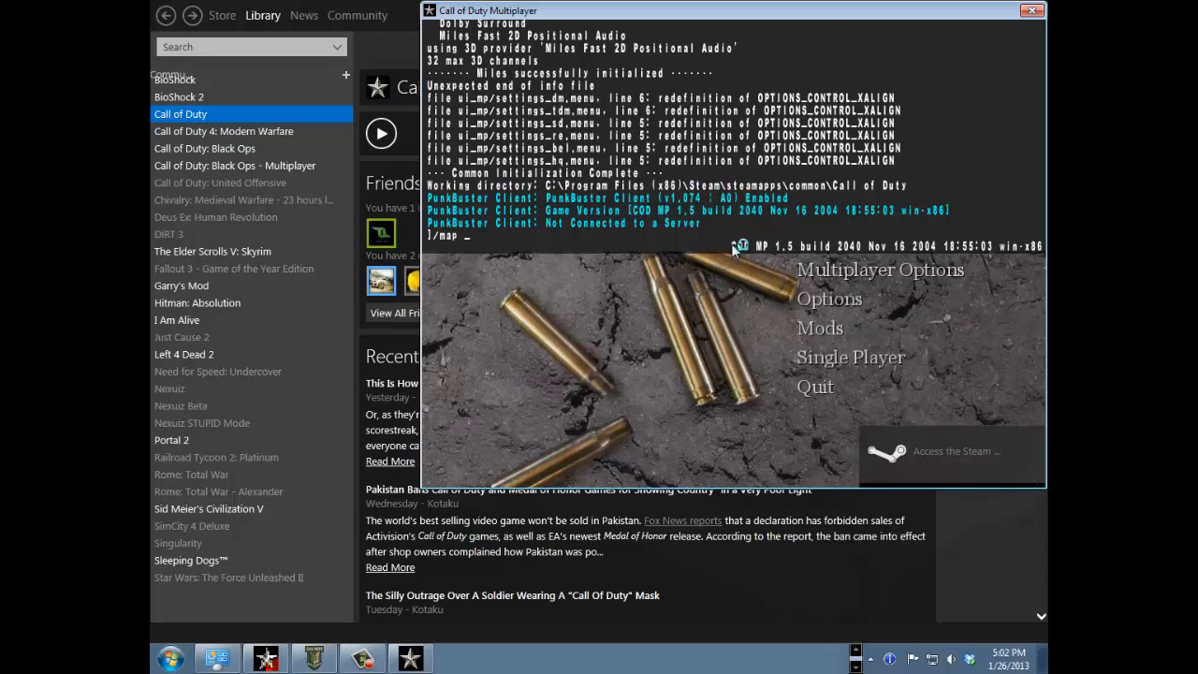
text( forin)
key(Return)
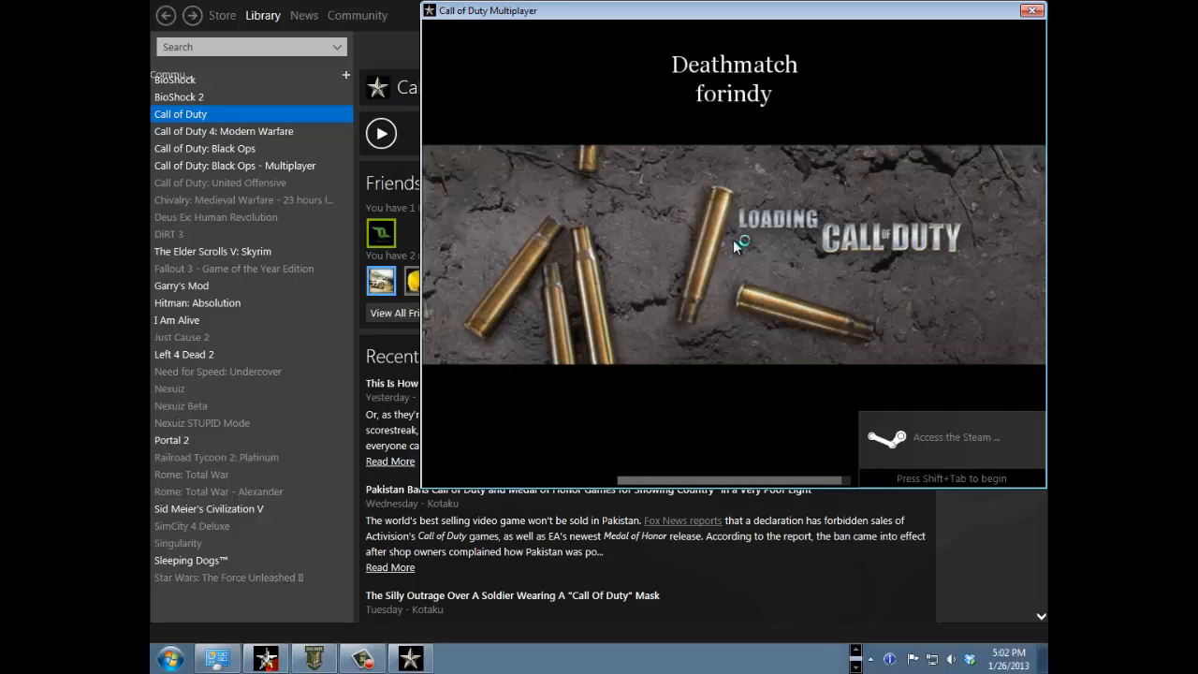
Join the American team with the Thompson as weapon.
key(Escape)
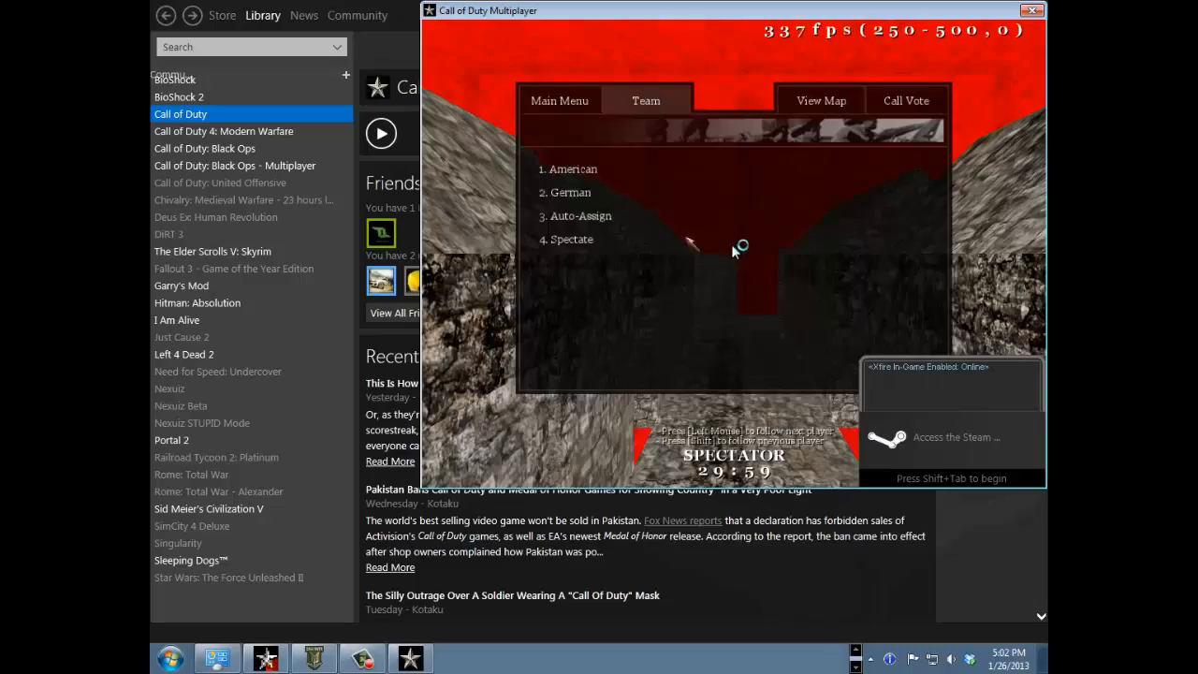
key(1)
key(3)
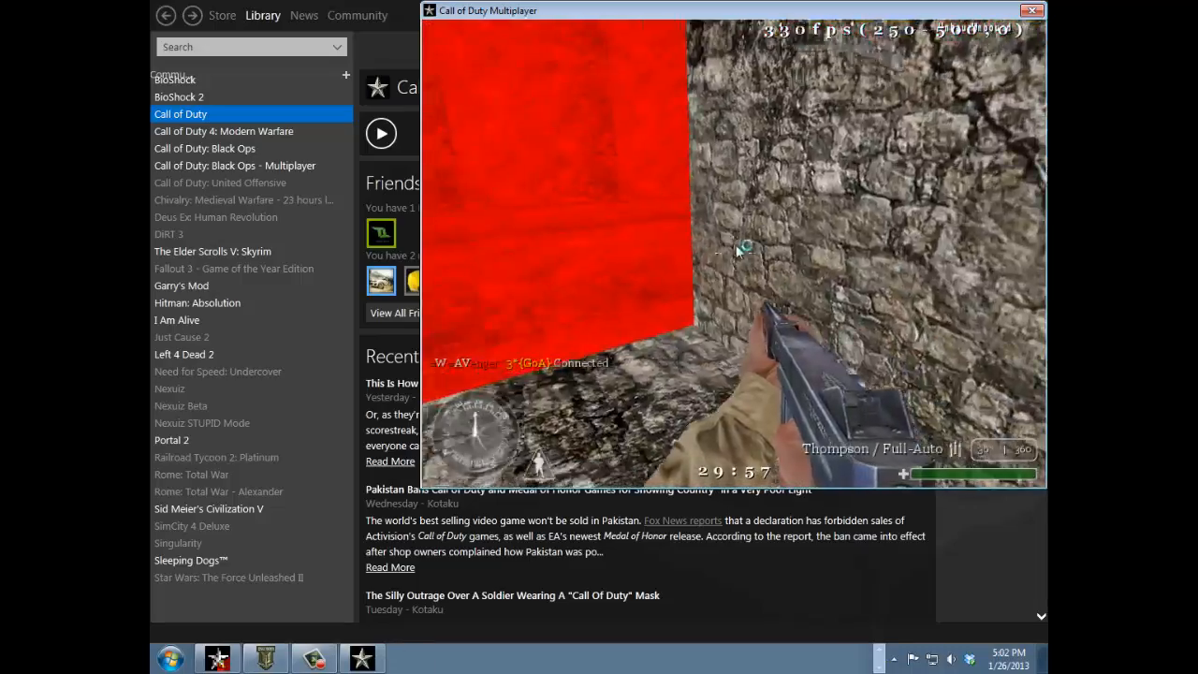
Walk through the curved passage in the game and examine the textures and fit of its brick walls, pillars and patch floor.
key(w)
key(w)
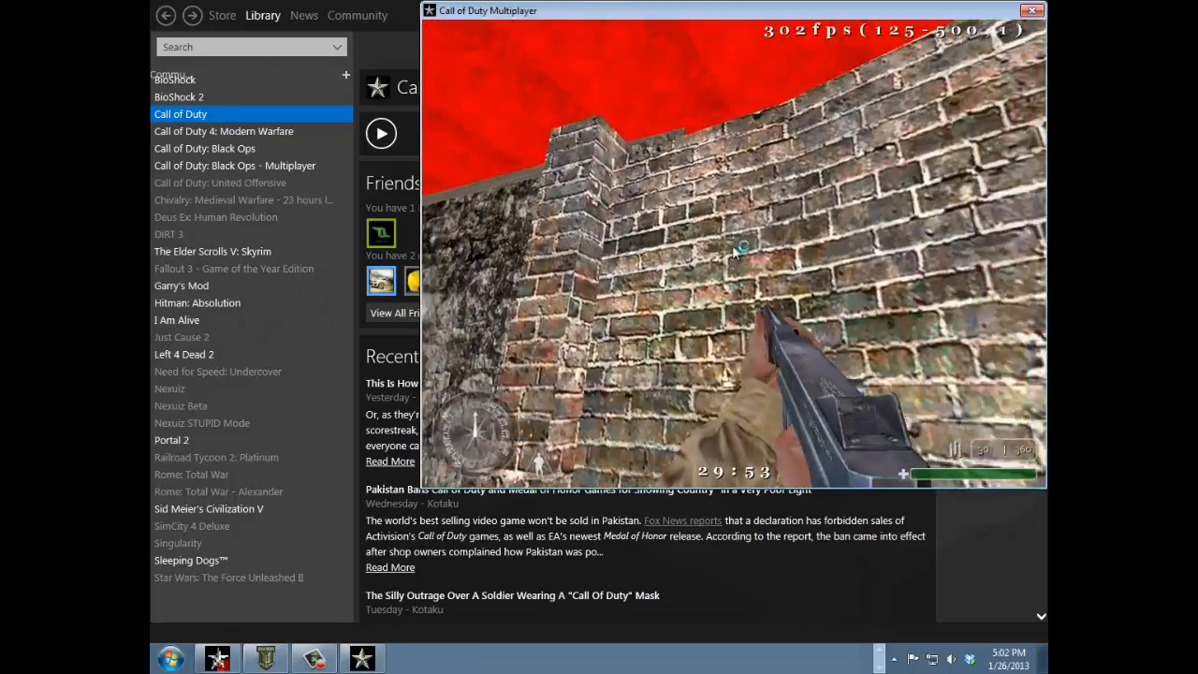
key(w)
key(w)
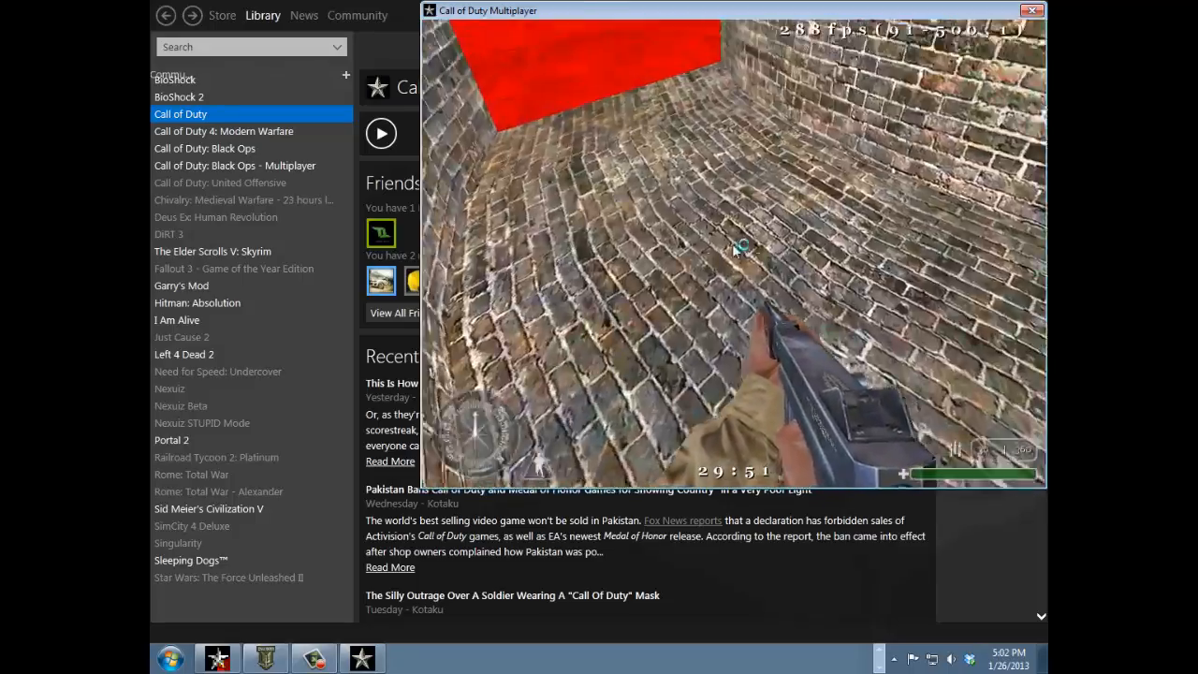
key(w)
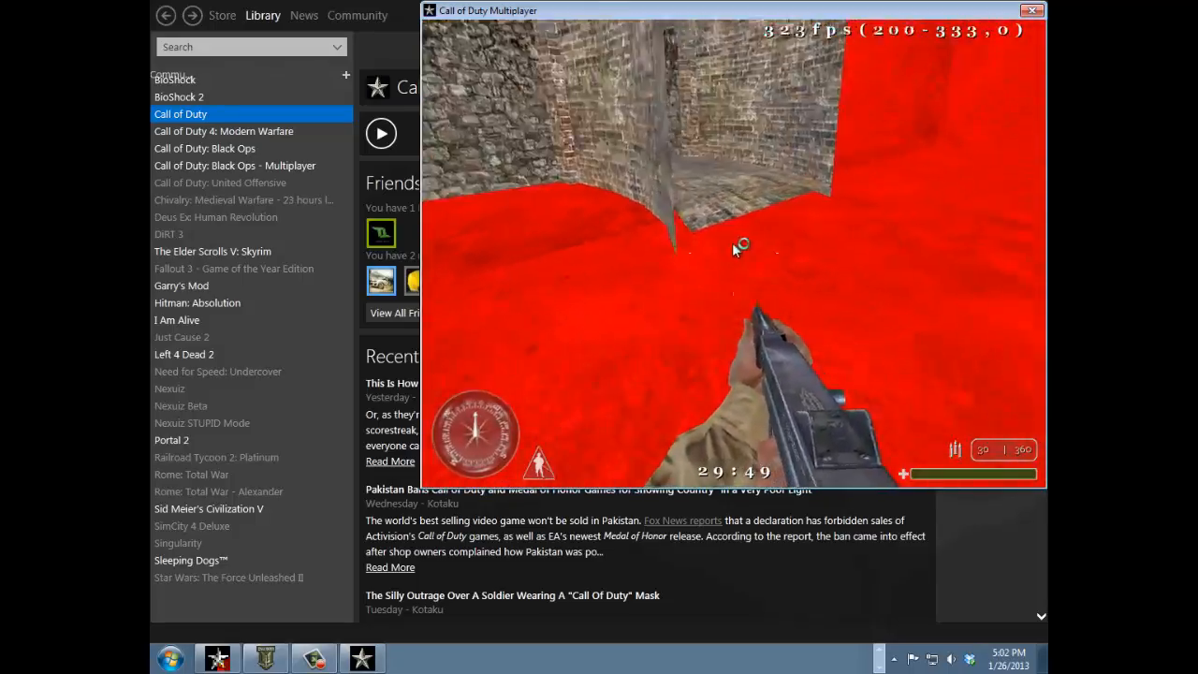
key(w)
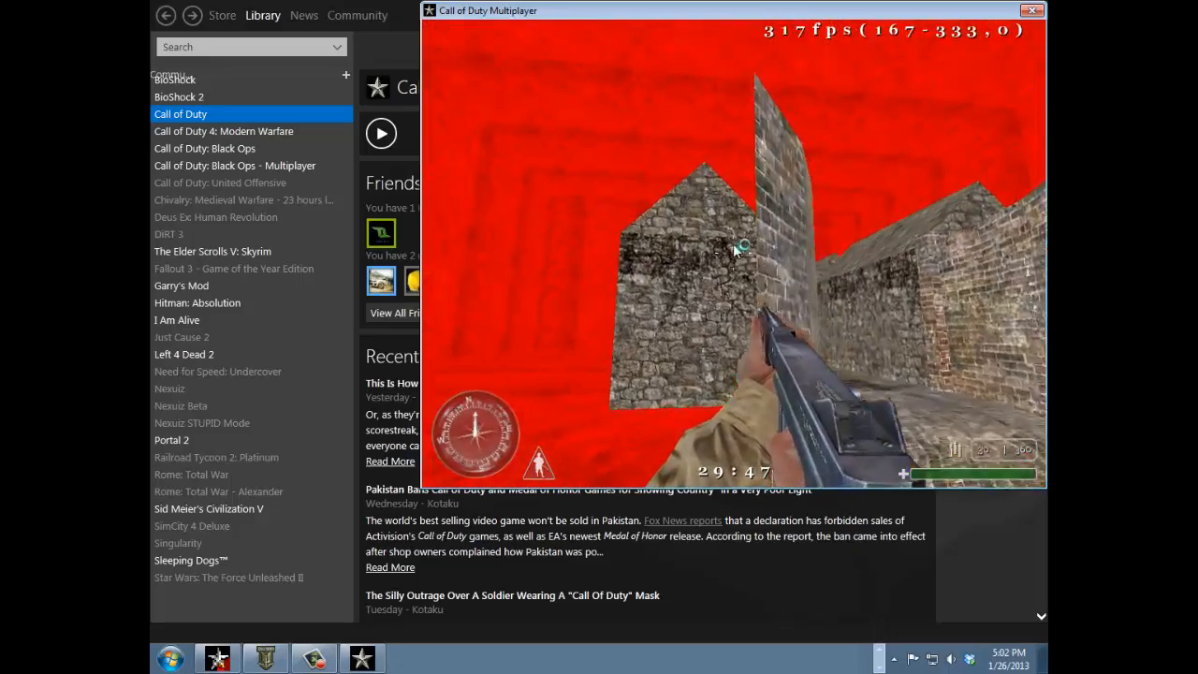
key(w)
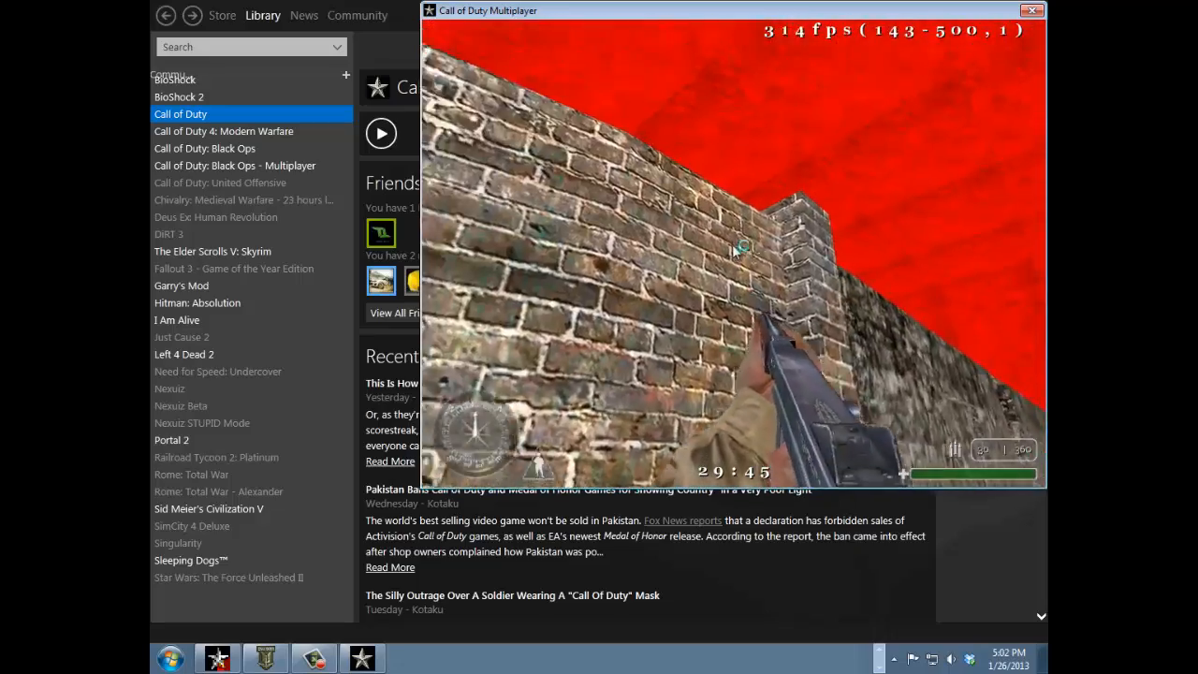
click(736, 253)
key(w)
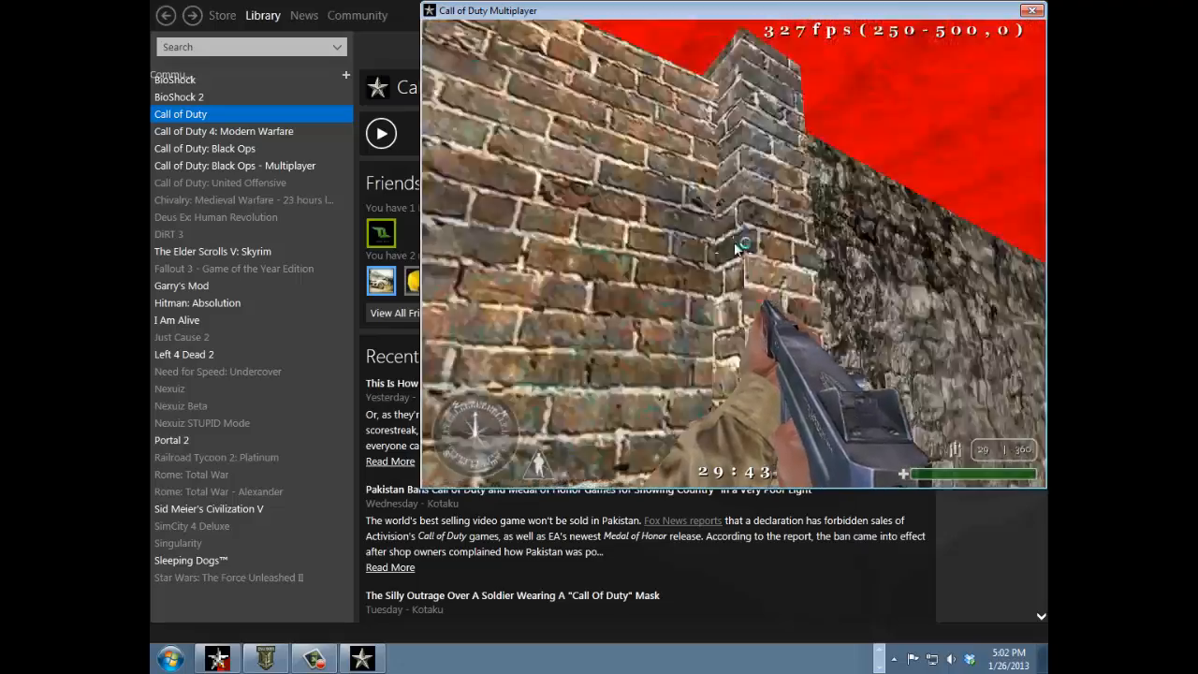
key(w)
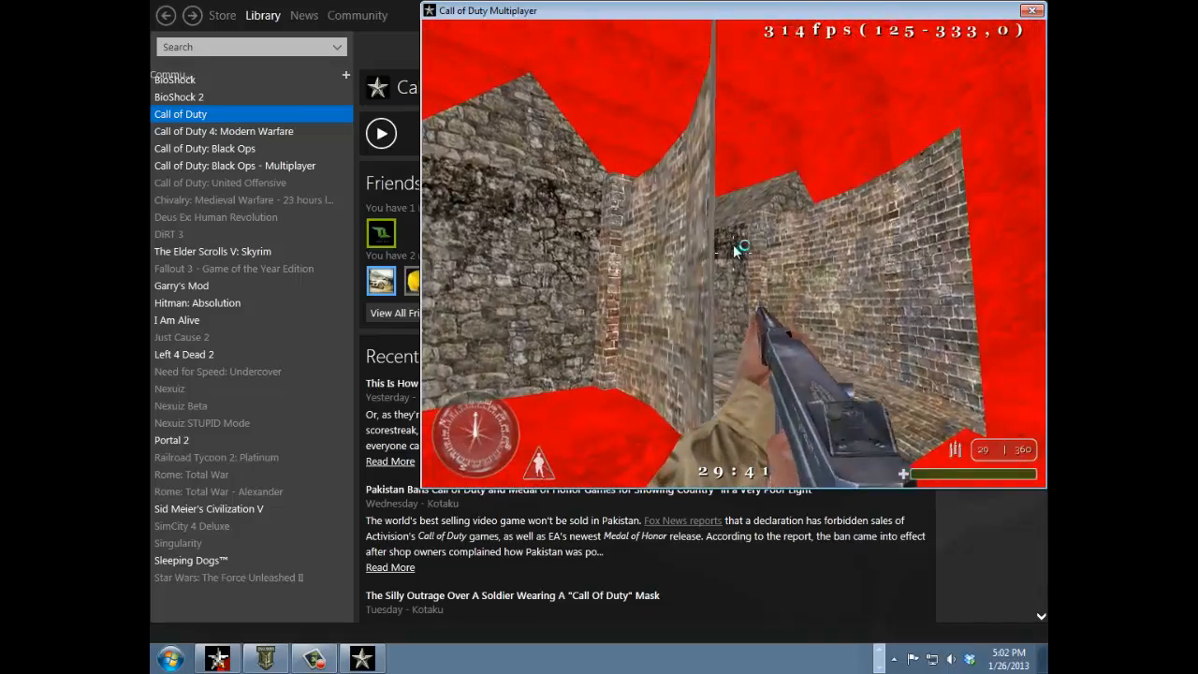
key(w)
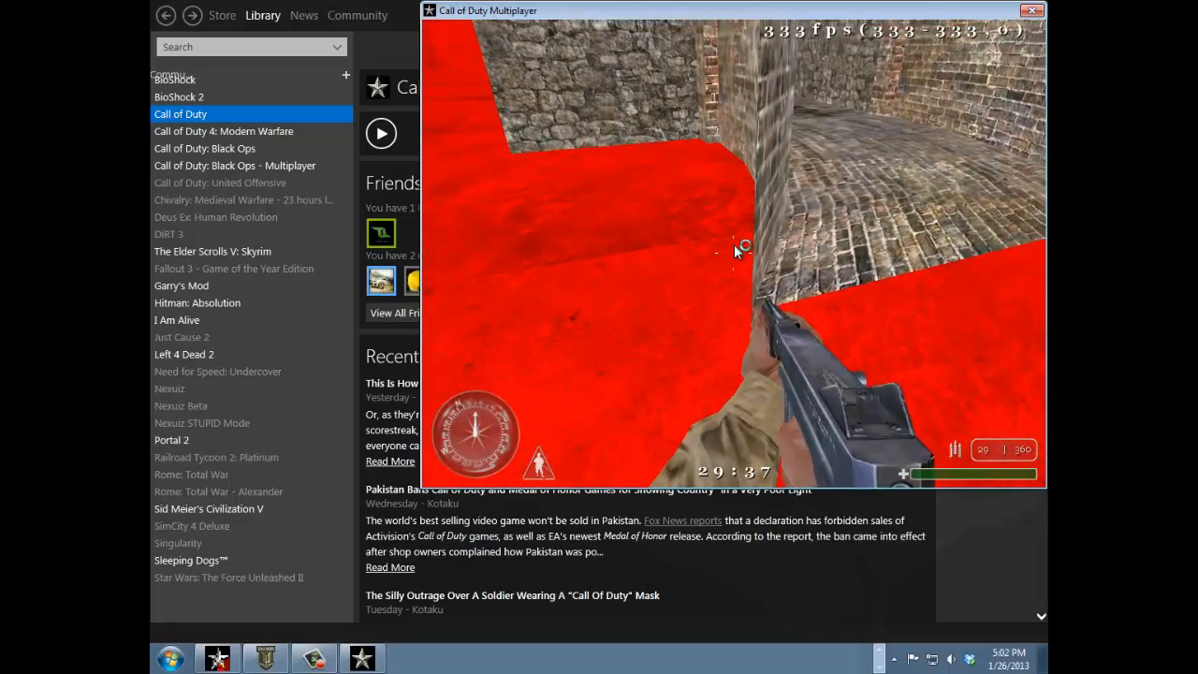
key(w)
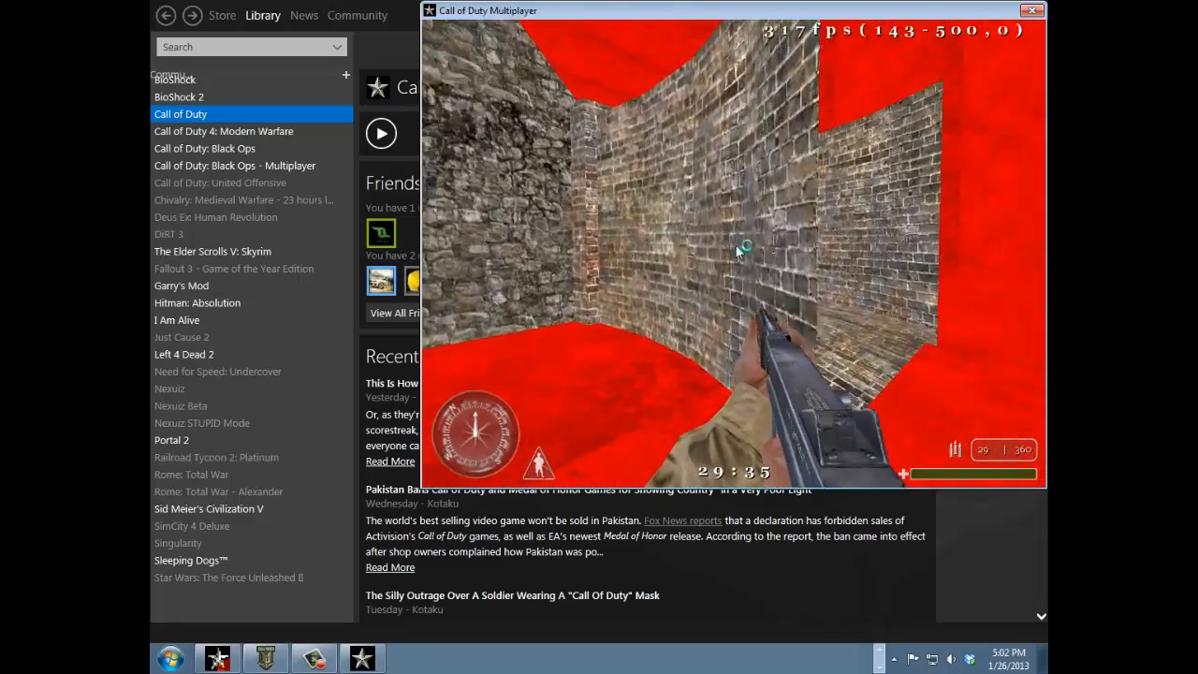
key(w)
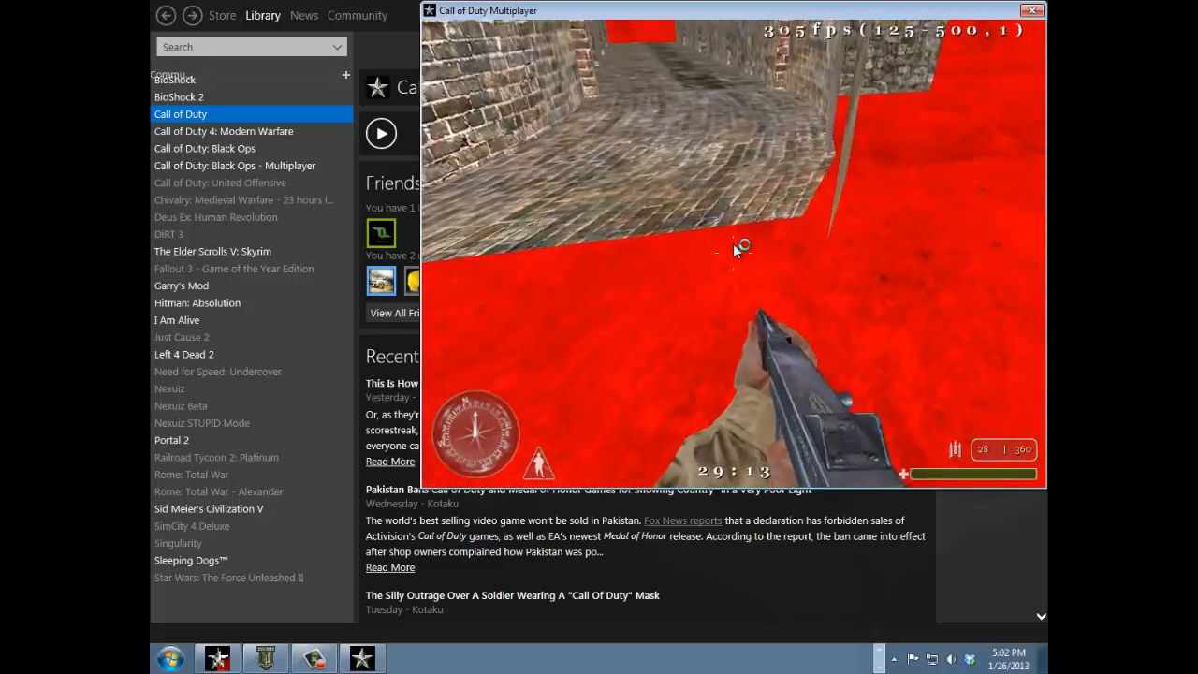
Leave the match and quit Call of Duty Multiplayer.
key(Escape)
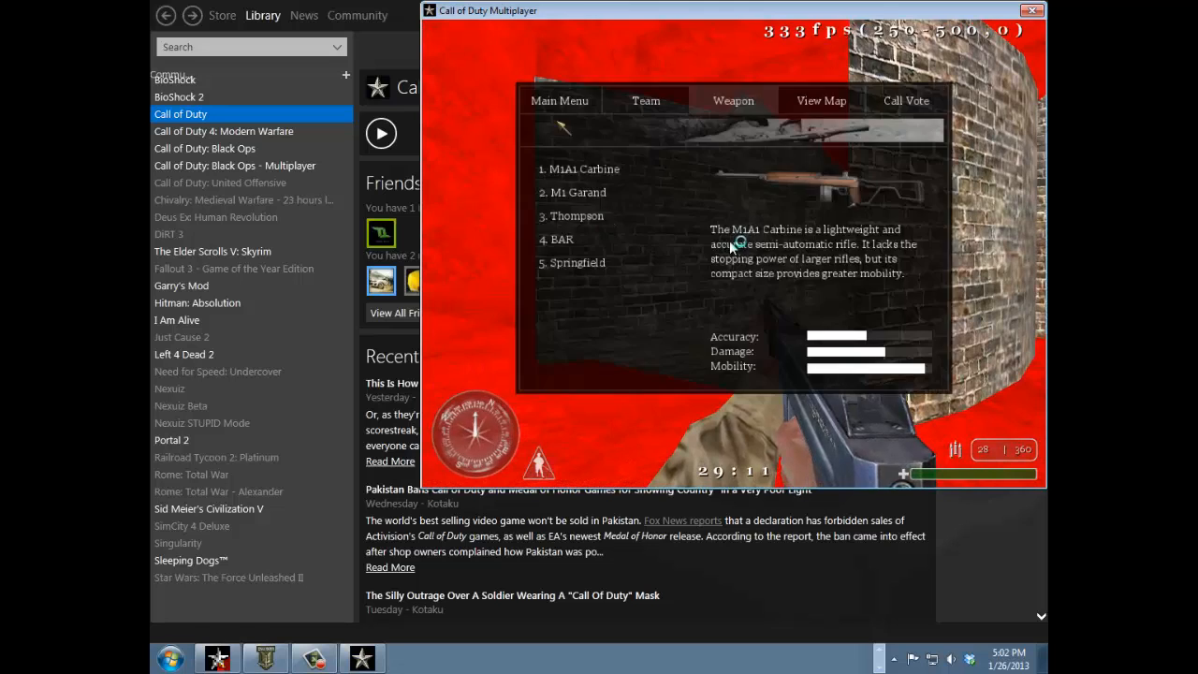
key(Escape)
key(Escape)
click(697, 249)
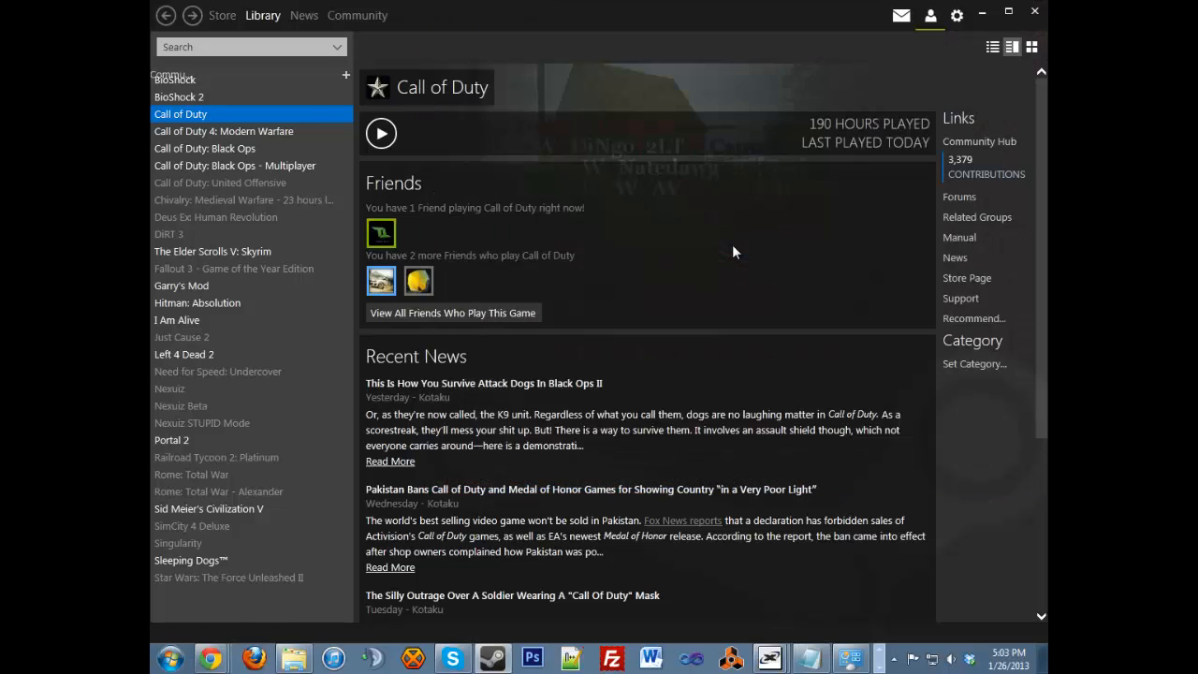